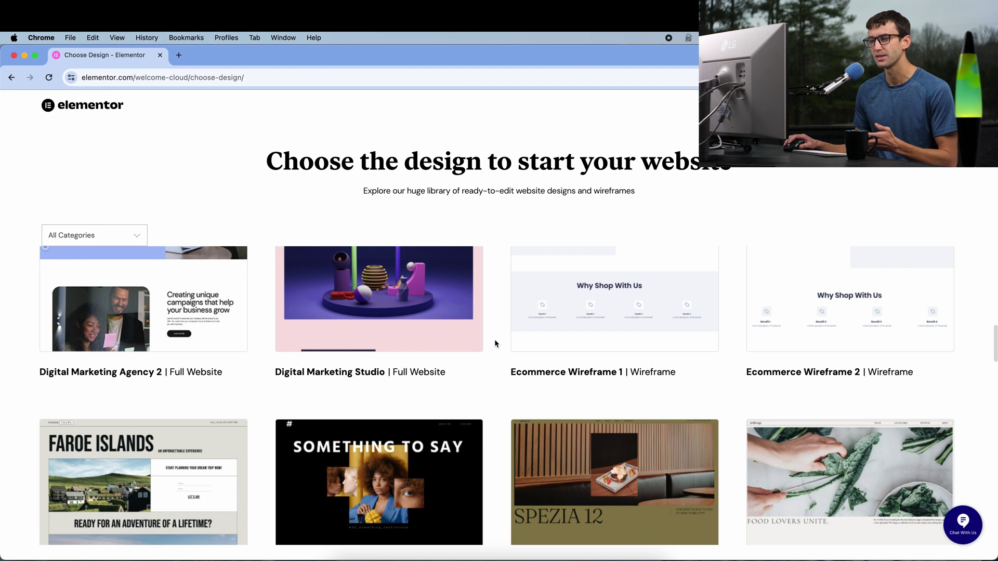
Step: Open the preview of the Digital Marketing Studio full-website design from the design library
scroll(495, 344, "down", 3)
scroll(495, 343, "up", 3)
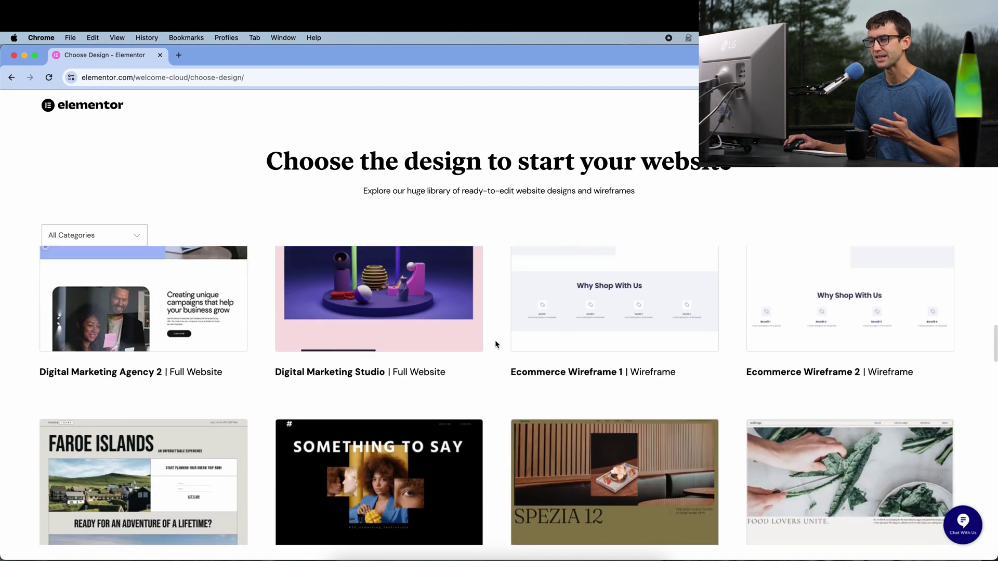
scroll(495, 343, "up", 3)
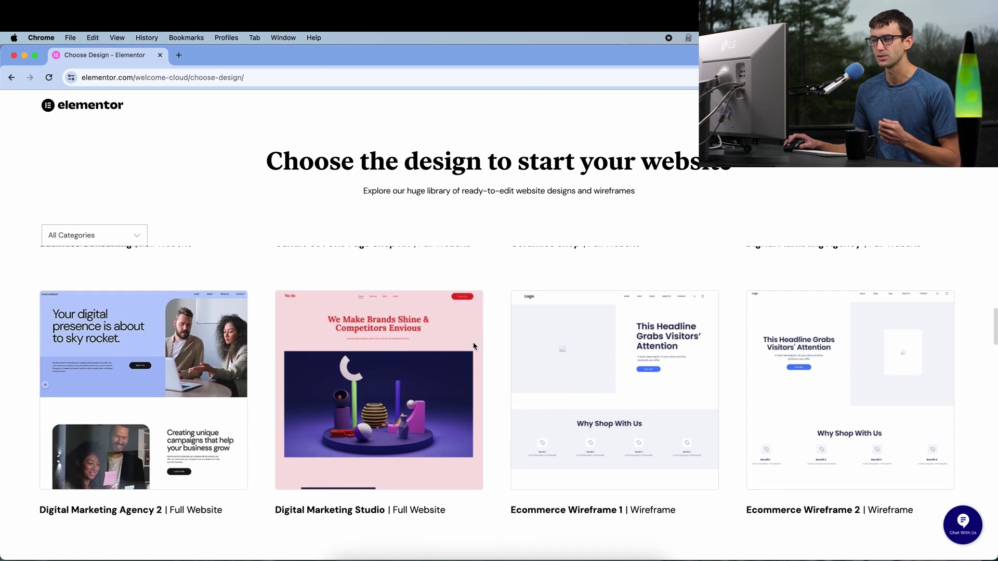
mouse_move(311, 367)
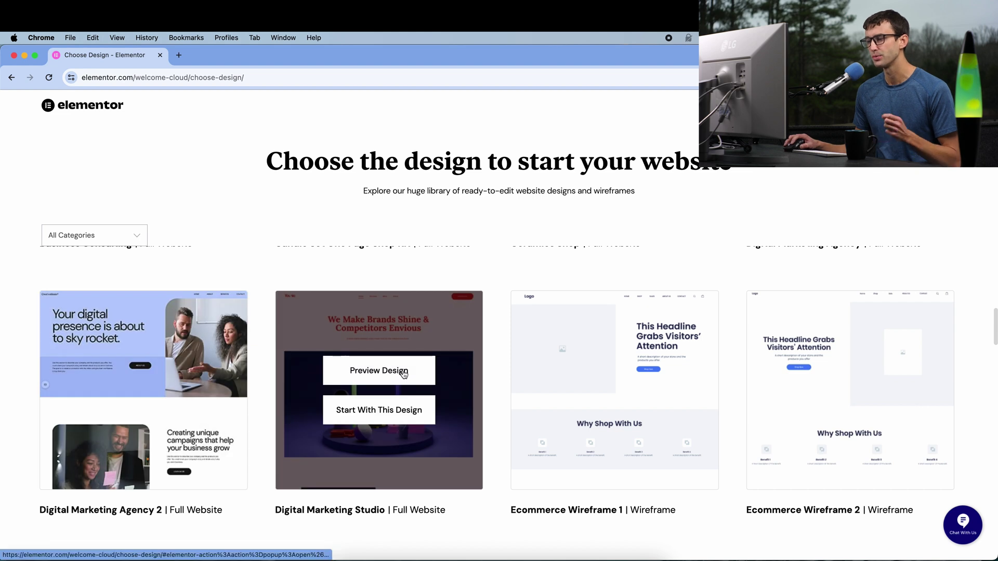
left_click(404, 372)
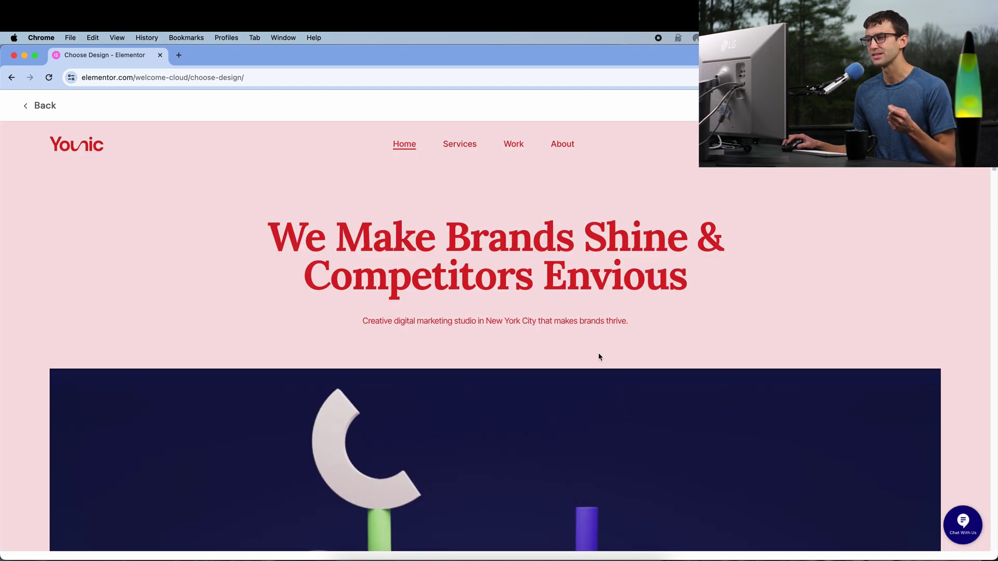
Step: Examine the previewed home page's hero, About Us, Our Services, Featured Work and Client Feedback sections
scroll(656, 355, "down", 6)
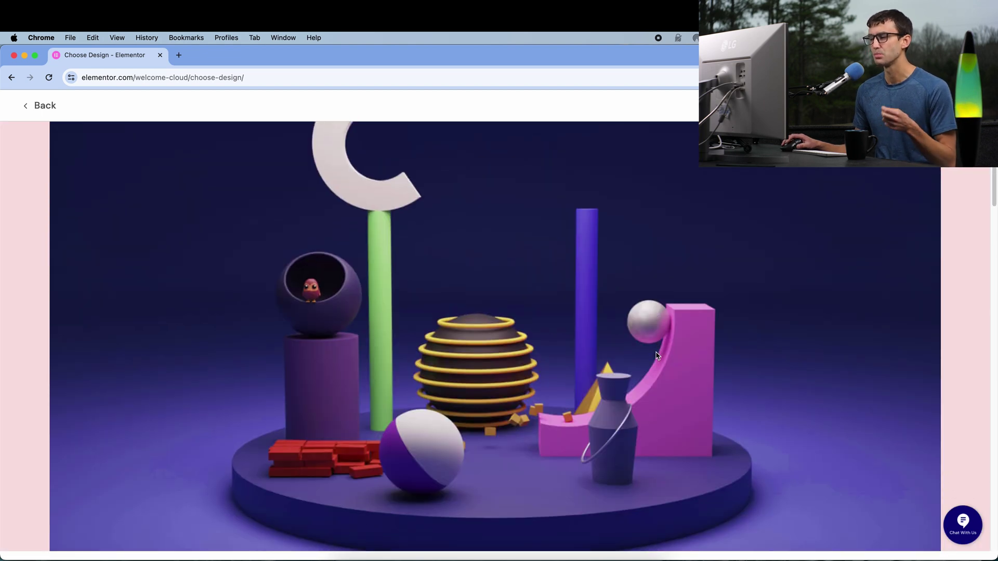
scroll(657, 355, "down", 6)
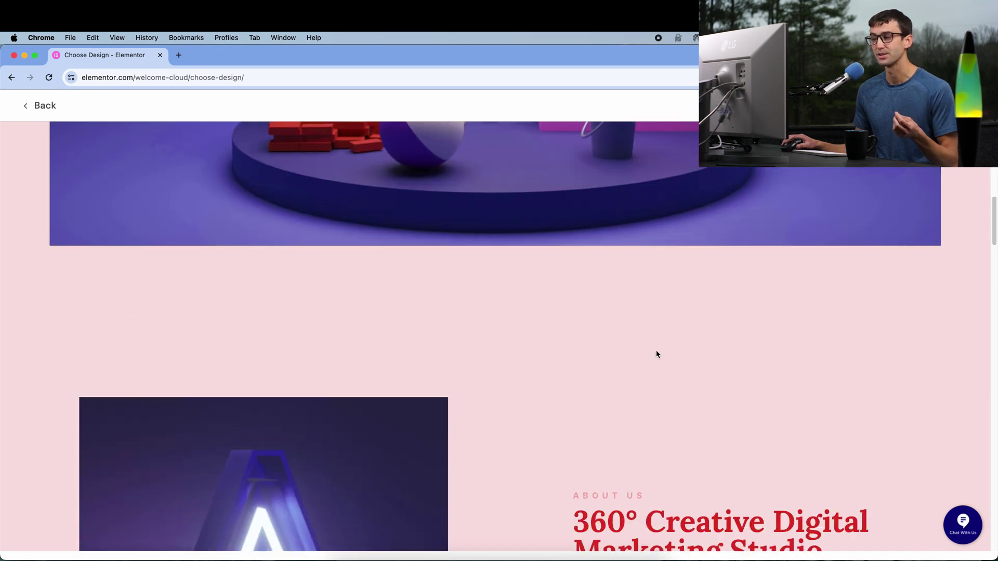
scroll(656, 355, "down", 2)
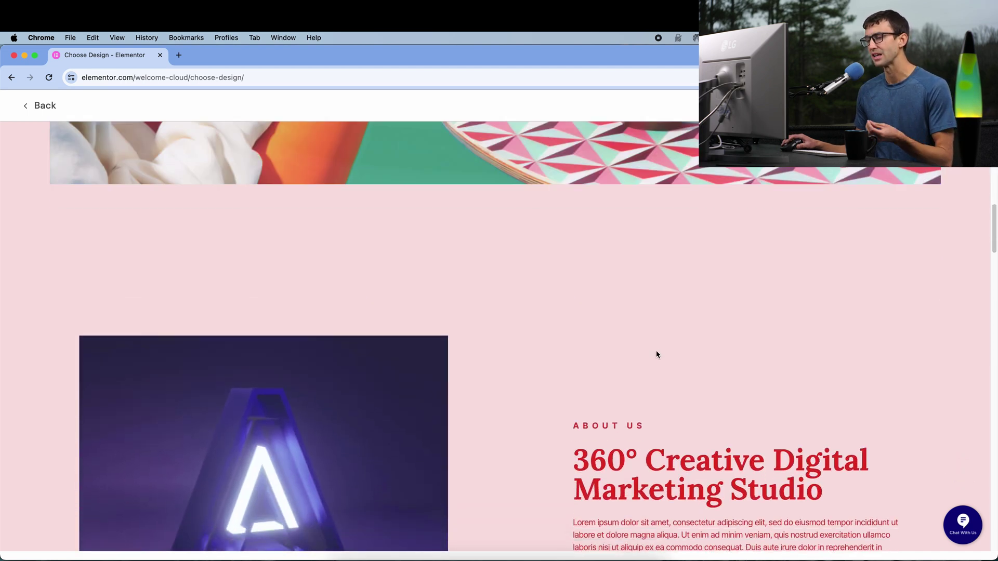
scroll(656, 352, "down", 3)
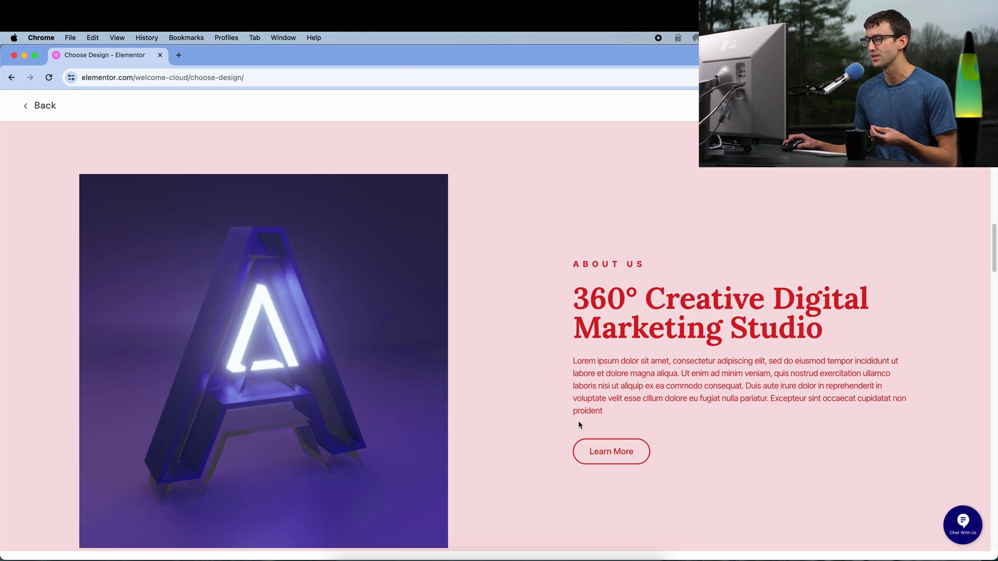
scroll(700, 473, "down", 5)
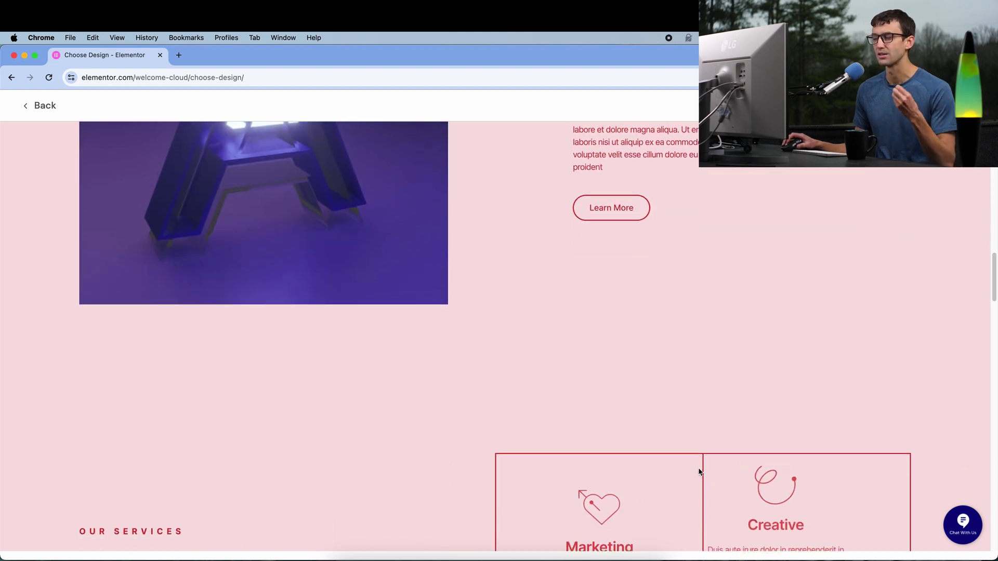
scroll(700, 470, "down", 2)
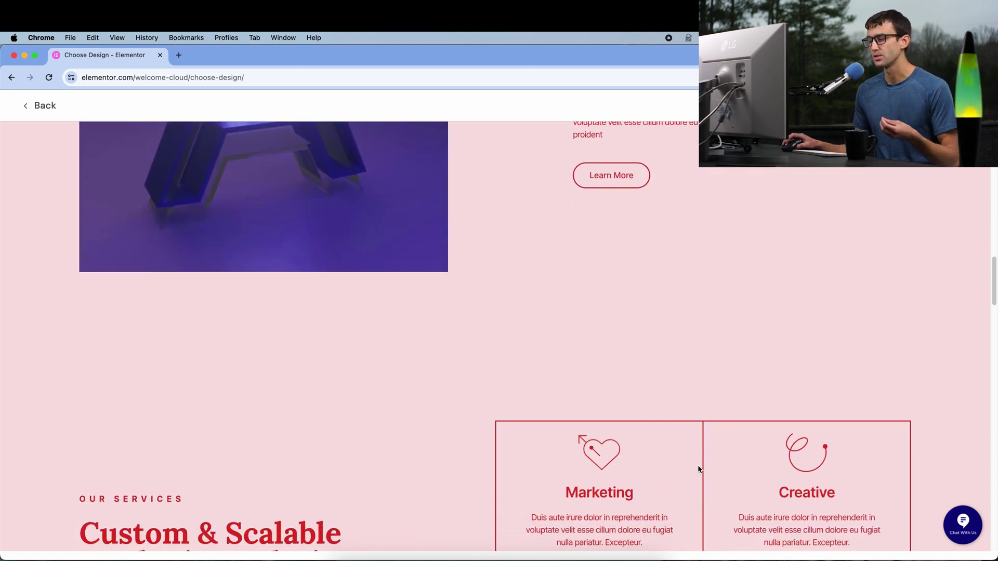
scroll(700, 469, "down", 3)
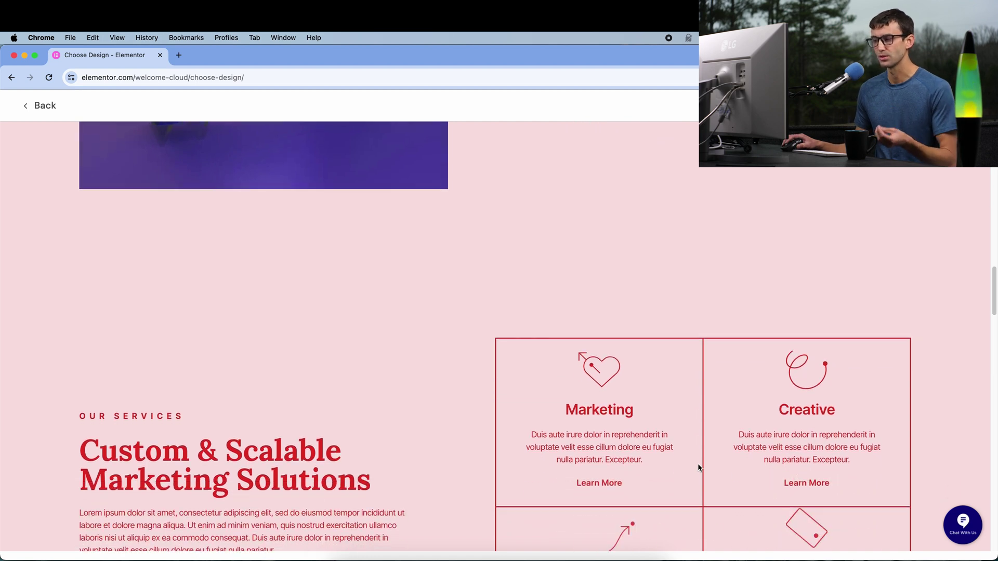
scroll(699, 473, "down", 5)
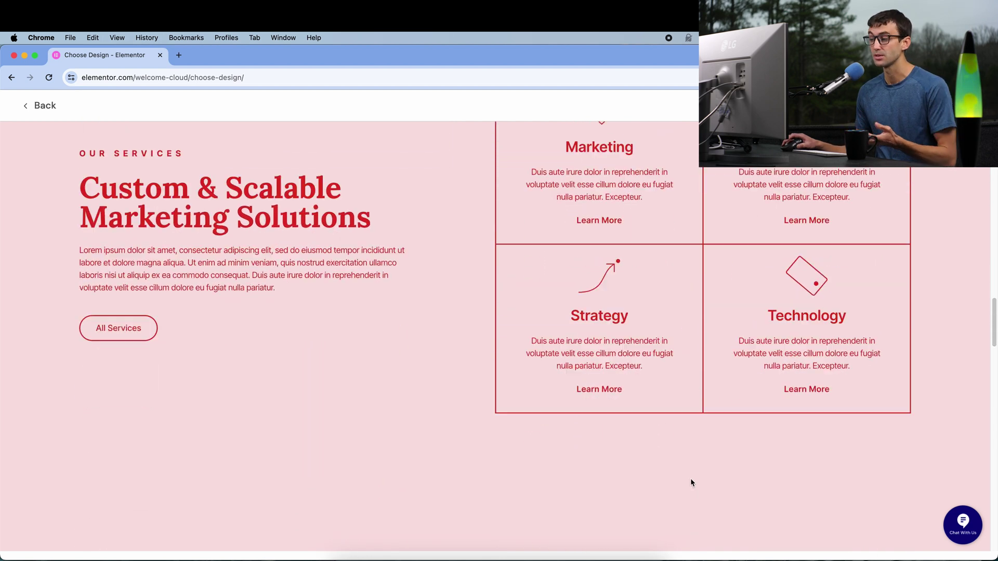
scroll(692, 482, "down", 7)
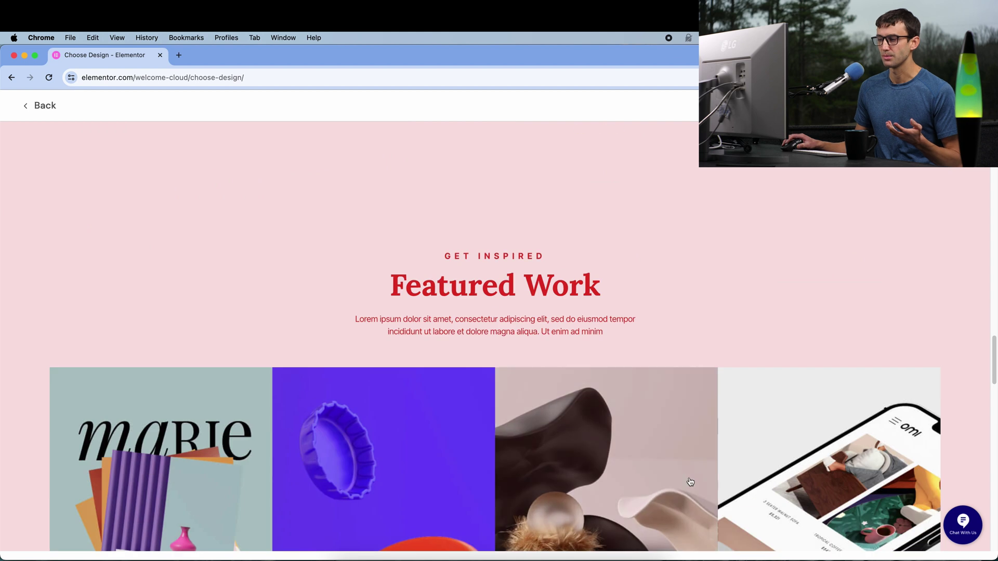
scroll(690, 481, "down", 3)
scroll(440, 440, "down", 4)
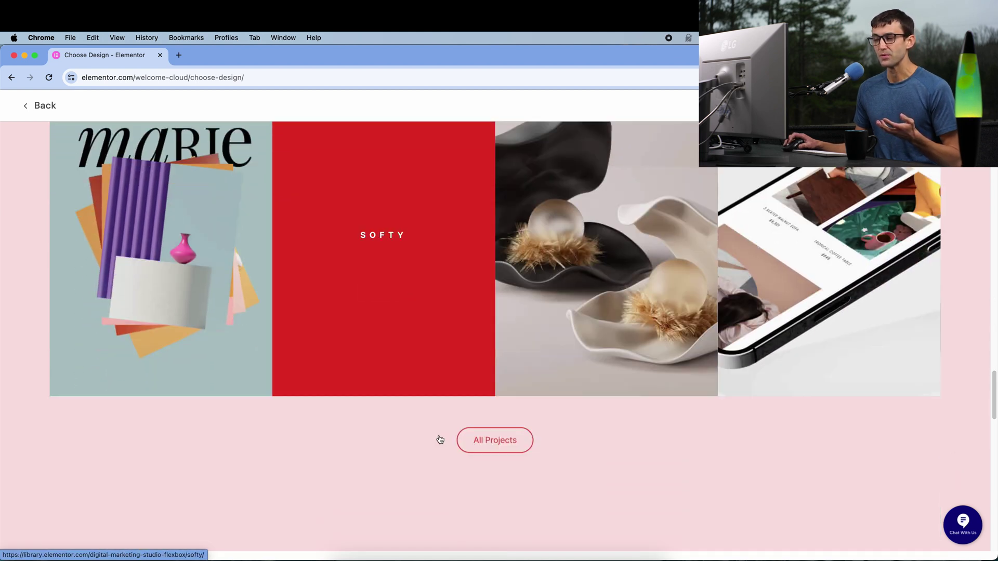
scroll(439, 440, "down", 5)
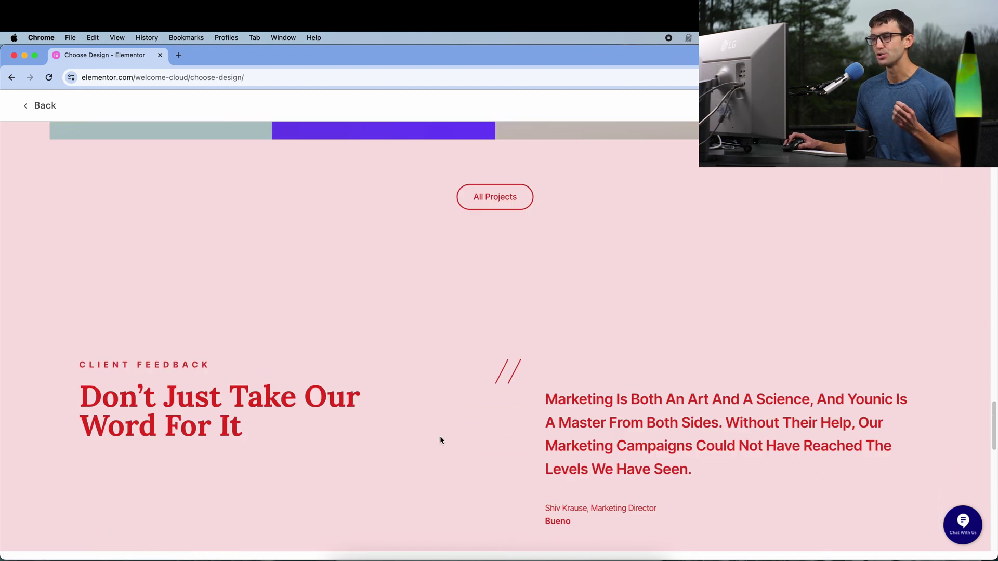
scroll(440, 440, "up", 12)
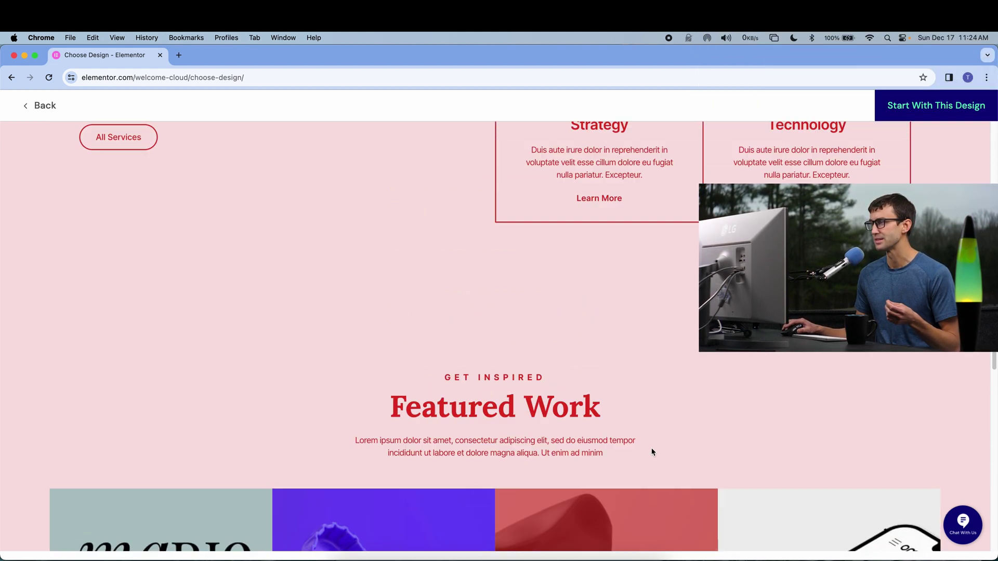
scroll(653, 451, "up", 11)
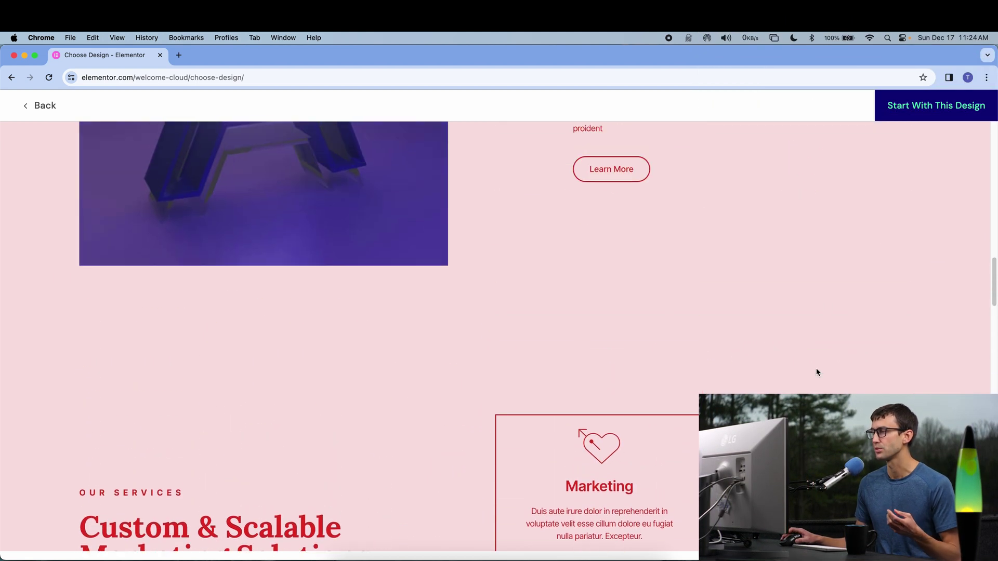
scroll(824, 307, "up", 7)
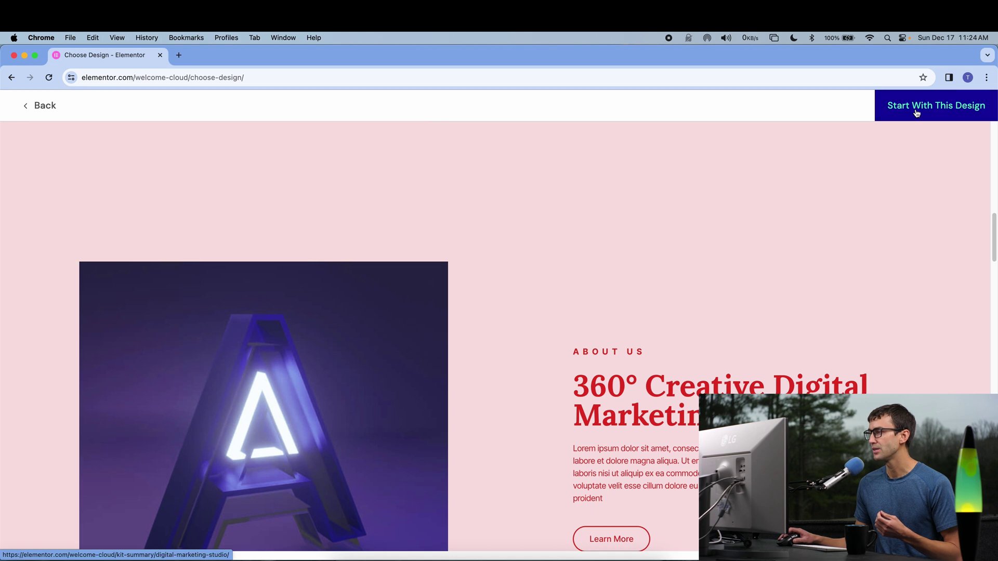
Step: Start with the previewed design and review the Basic plan's discounted price, list price and included features
left_click(916, 113)
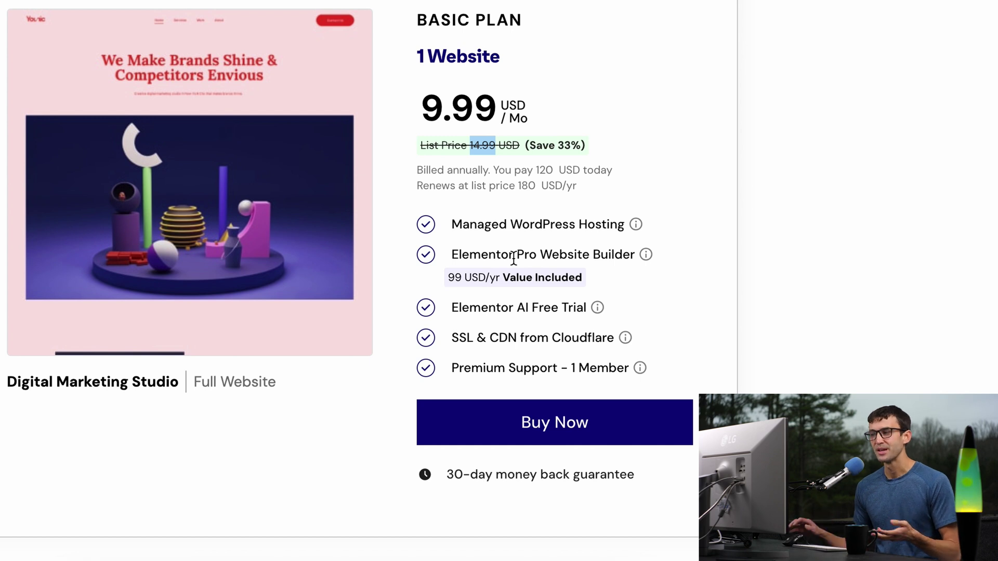
double_click(461, 102)
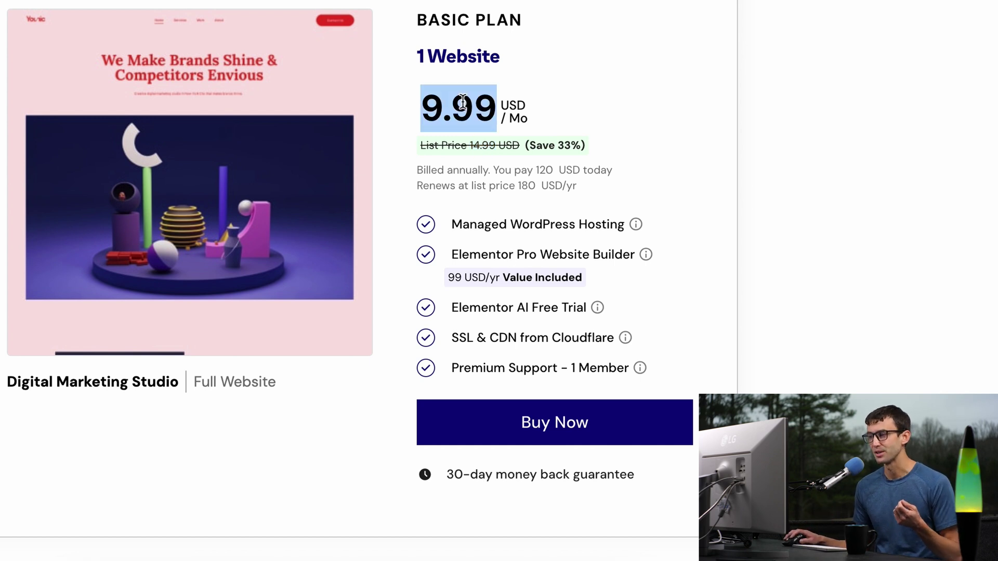
double_click(476, 143)
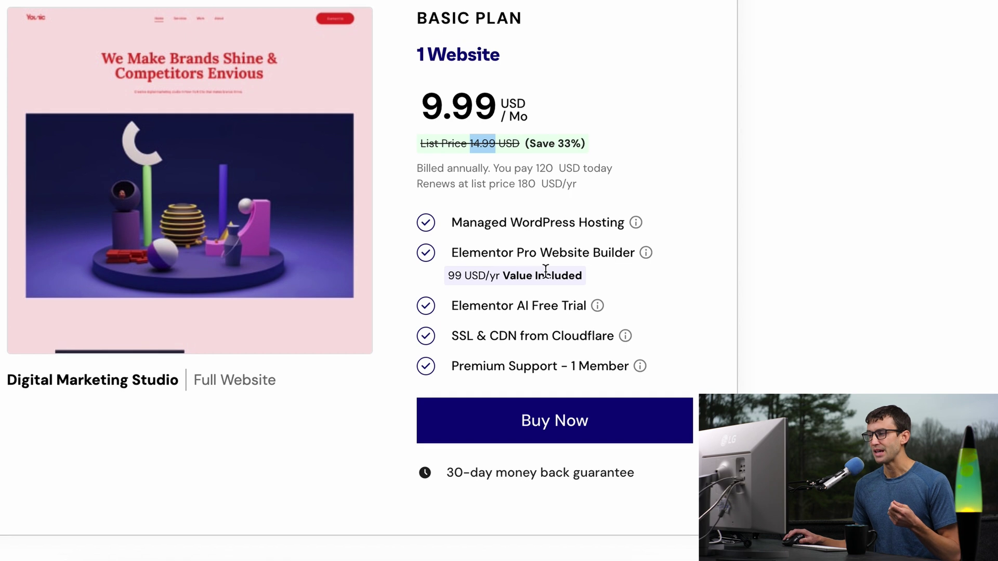
scroll(479, 317, "down", 1)
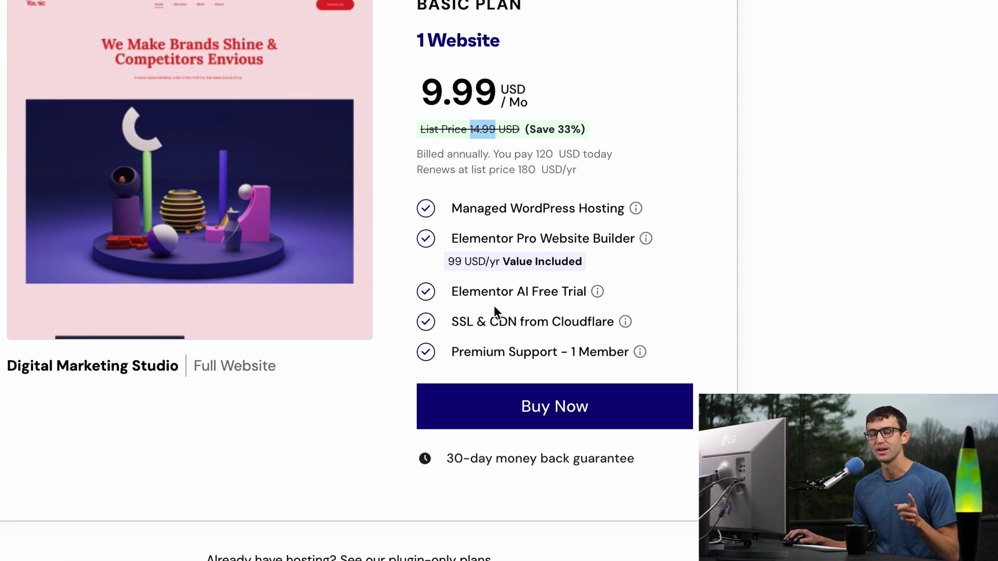
scroll(494, 312, "down", 1)
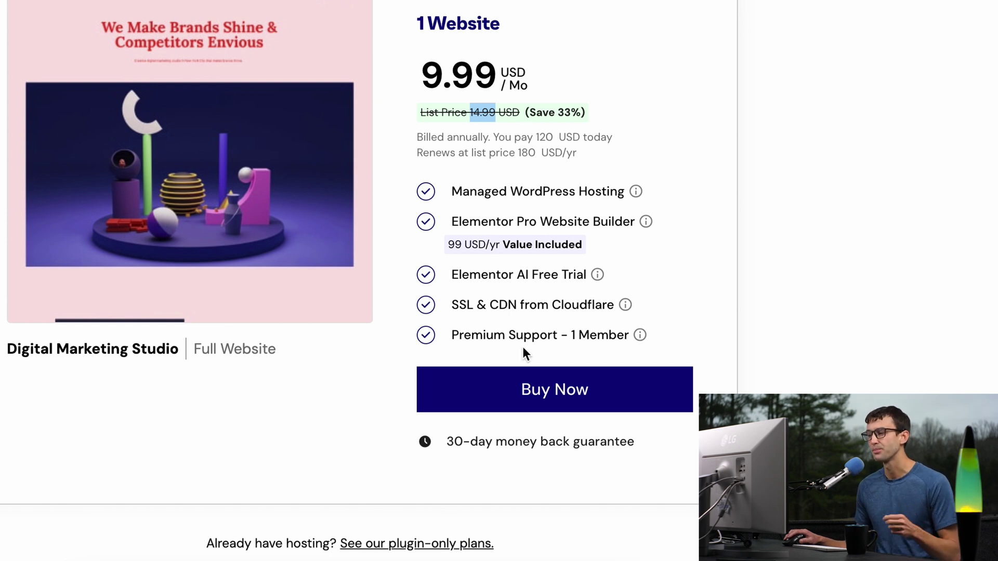
Step: Buy the Basic hosting plan for one website and submit the payment at checkout
left_click(519, 382)
scroll(357, 210, "down", 3)
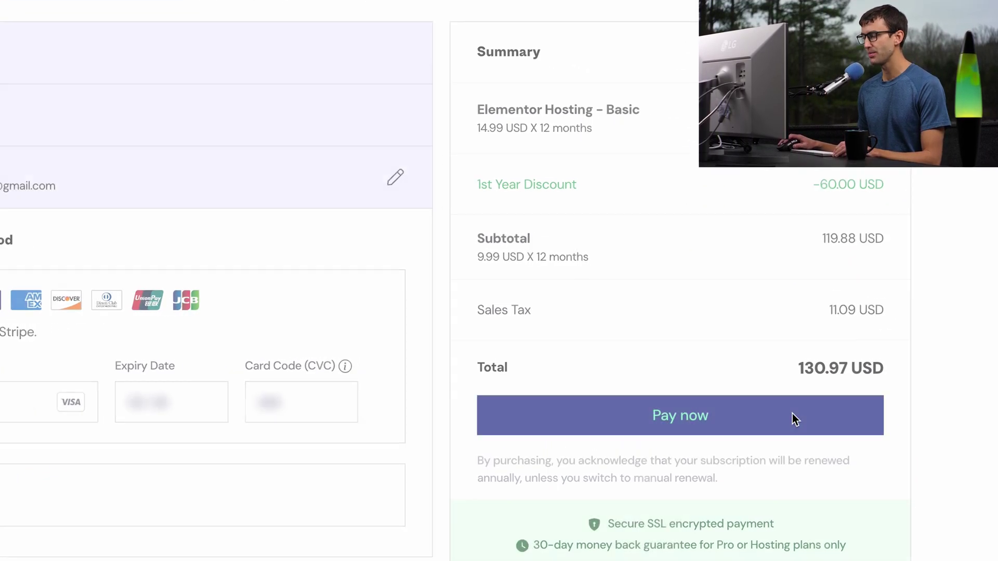
left_click(792, 414)
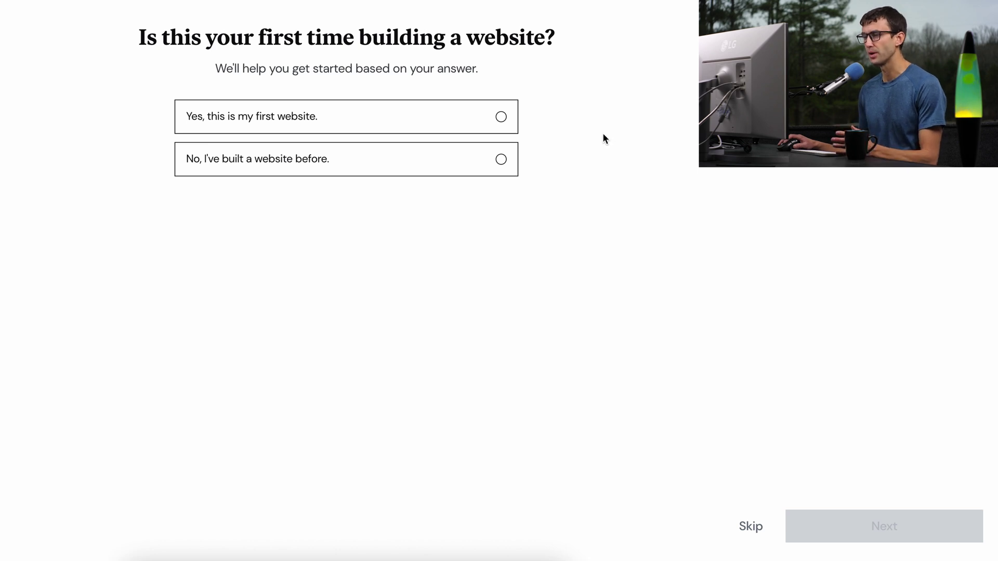
Step: Answer that a website has been built before, name the site "Margarita Marketing" and create it
left_click(443, 172)
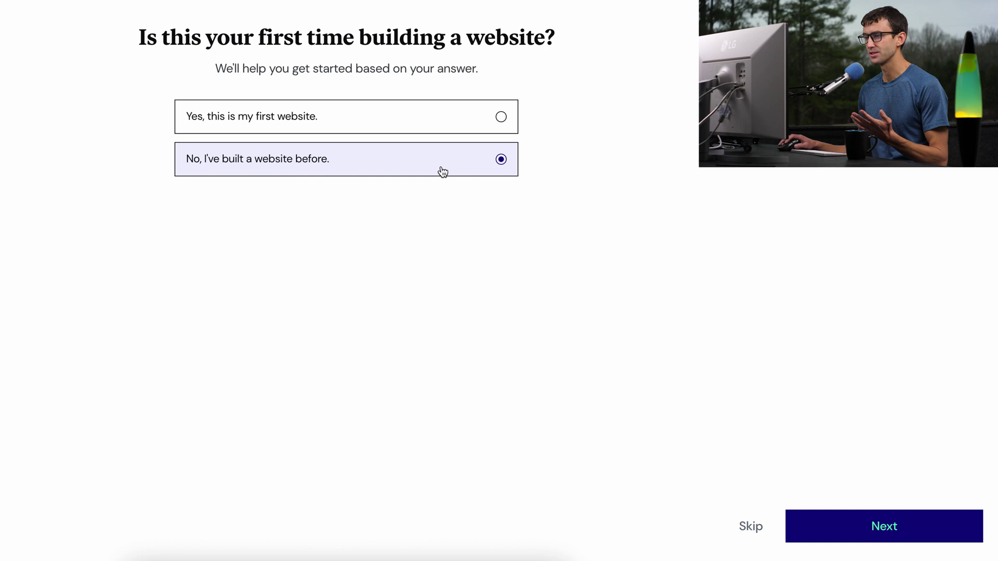
left_click(846, 523)
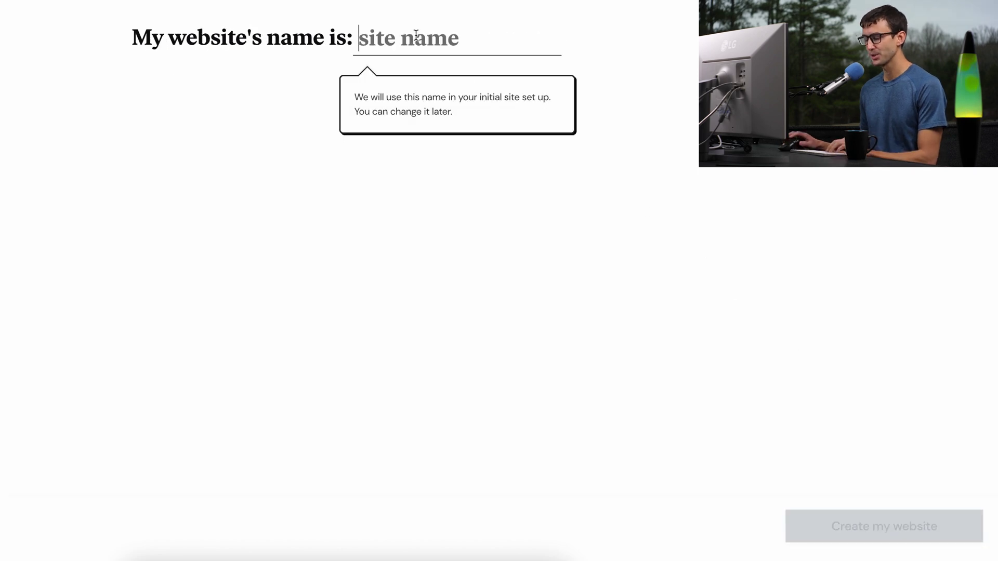
type("Margarita")
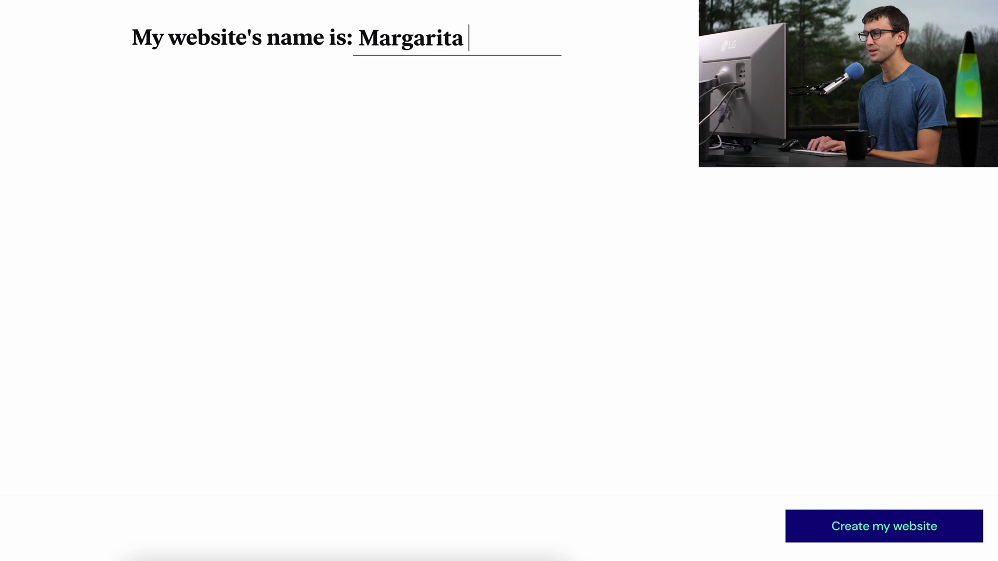
type(" Marketing")
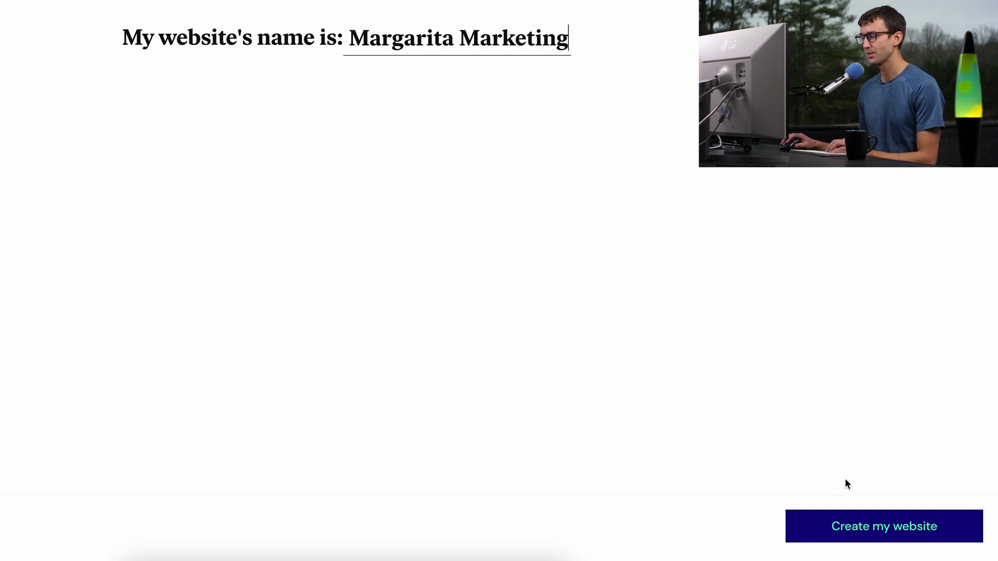
left_click(859, 528)
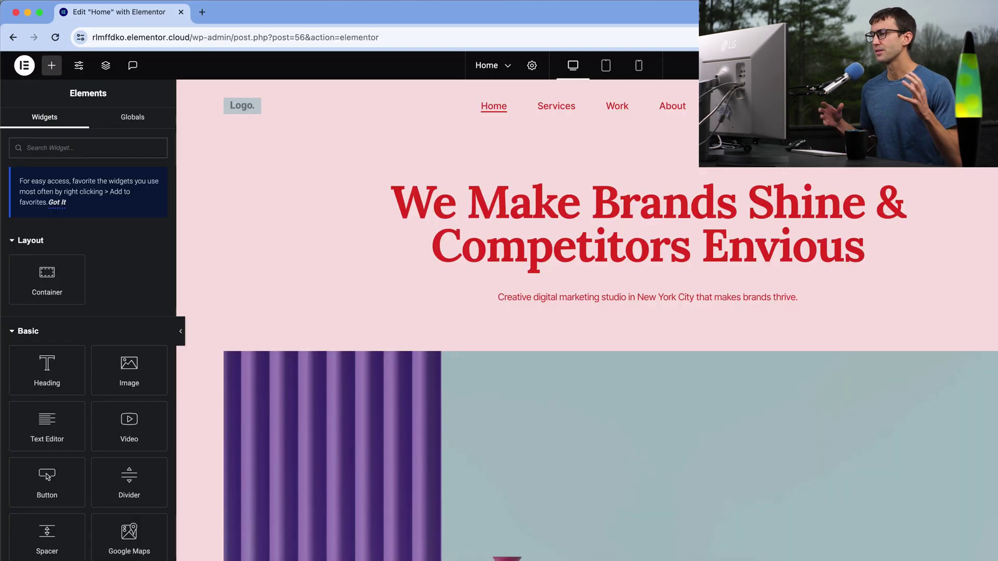
Step: Look over the new site's Home page in the editor, from the hero section to Our Services
scroll(994, 194, "down", 10)
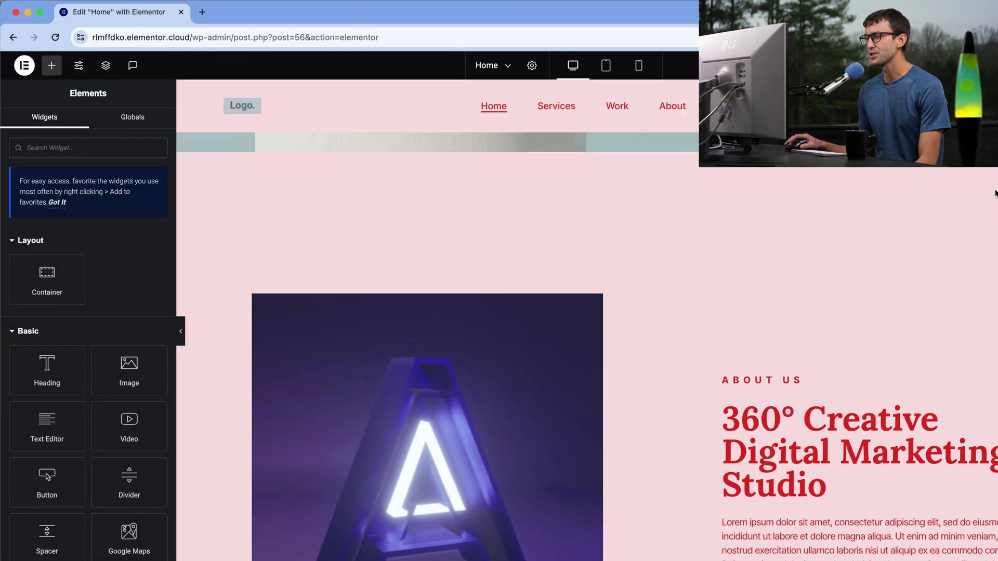
scroll(994, 194, "down", 10)
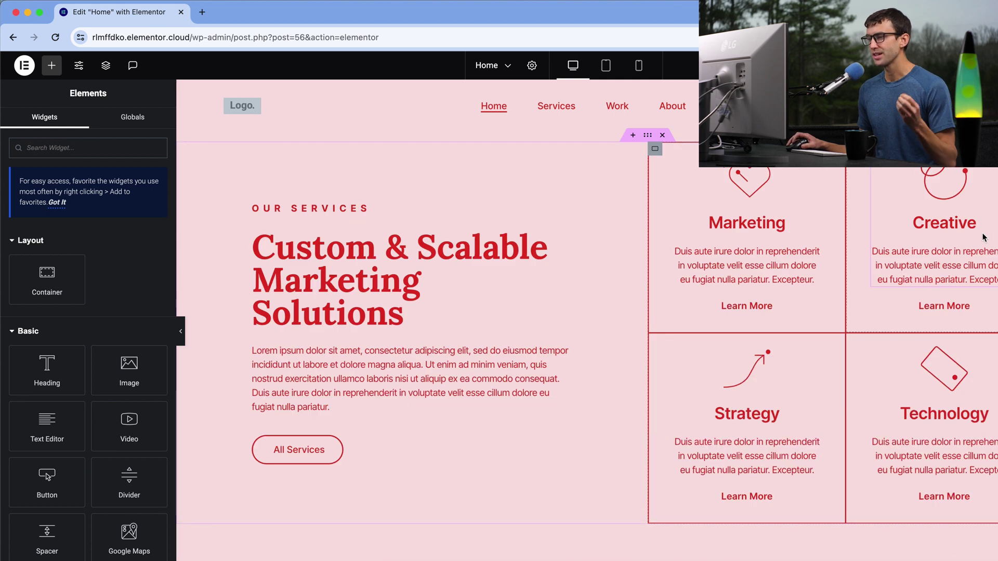
scroll(983, 237, "up", 1)
scroll(954, 436, "up", 3)
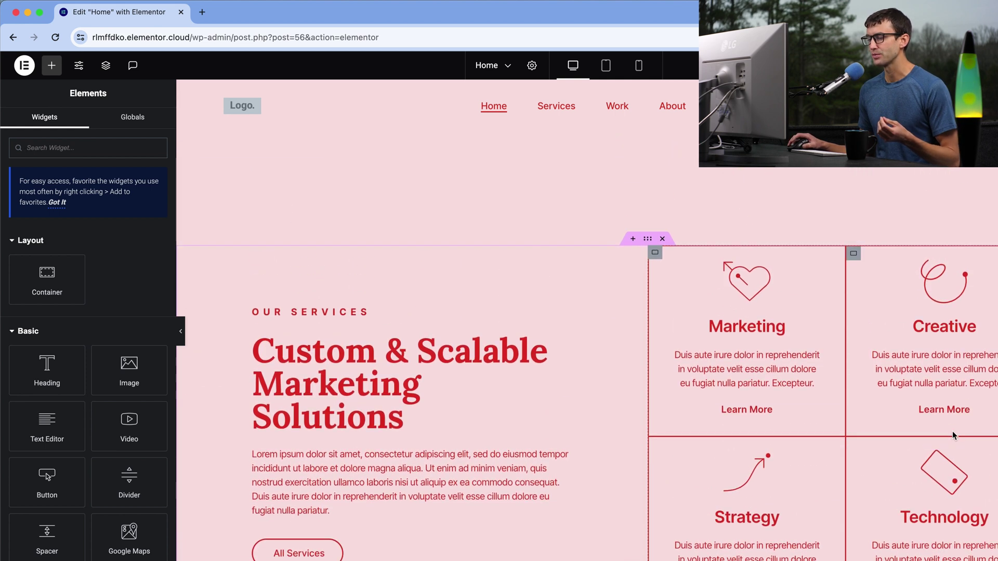
scroll(954, 436, "up", 15)
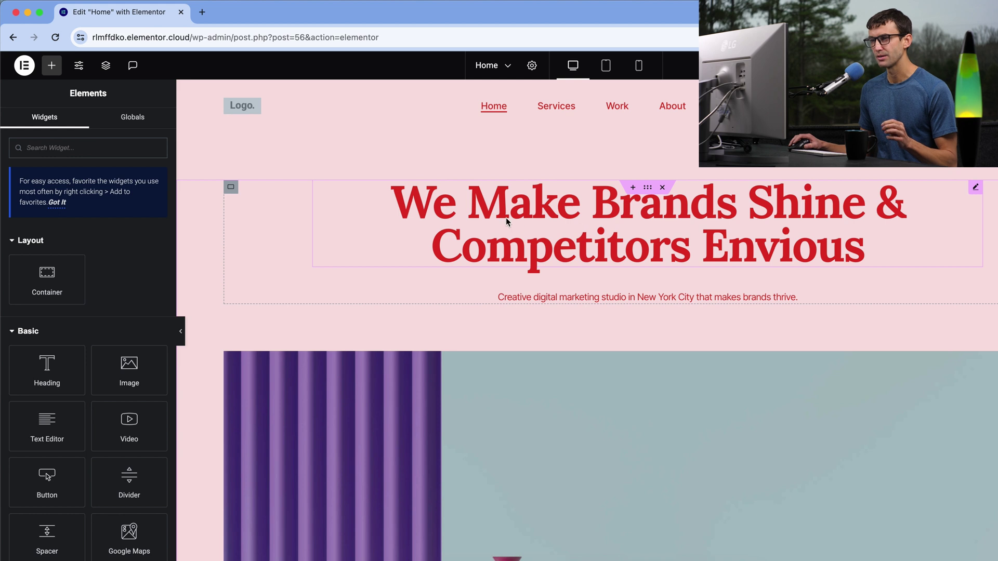
scroll(307, 170, "down", 10)
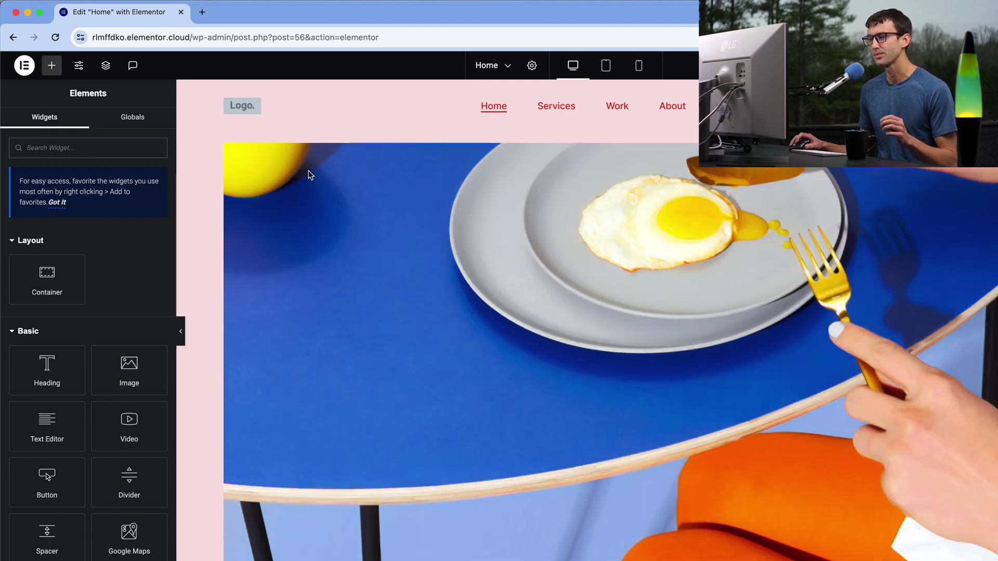
Step: Open the Primary system color for editing in the site's Global Colors, with the Style Guide Preview turned off
scroll(785, 343, "down", 10)
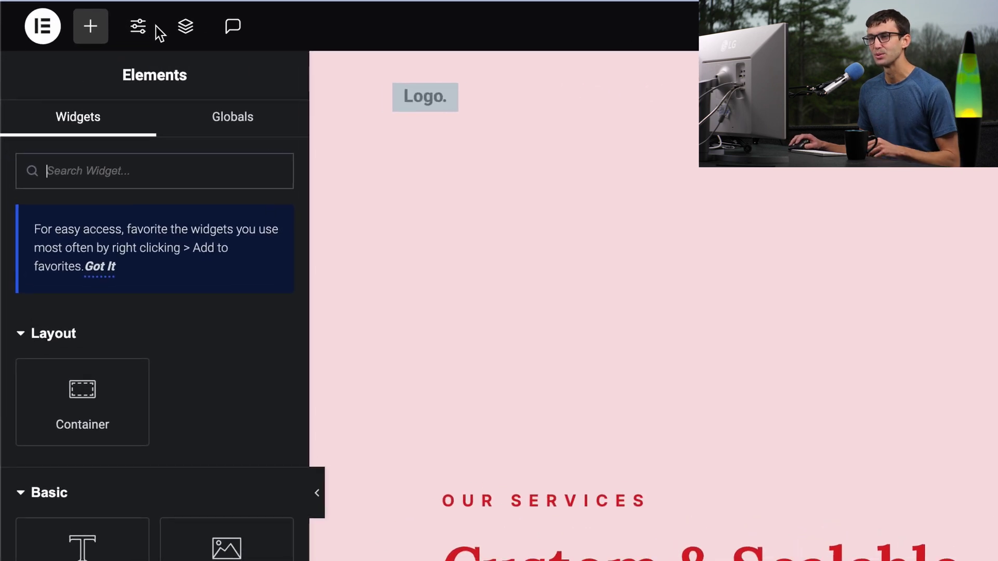
left_click(149, 32)
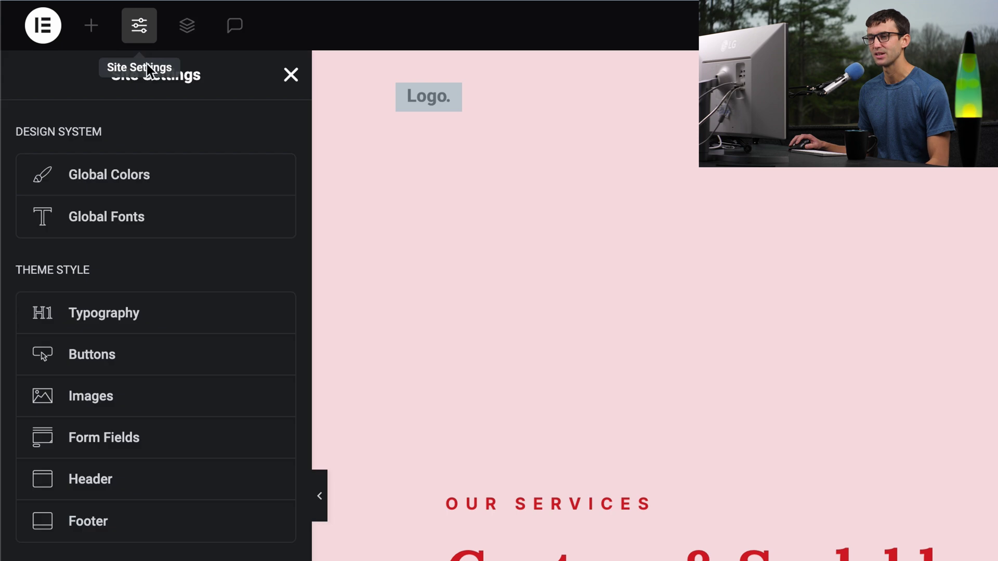
left_click(120, 174)
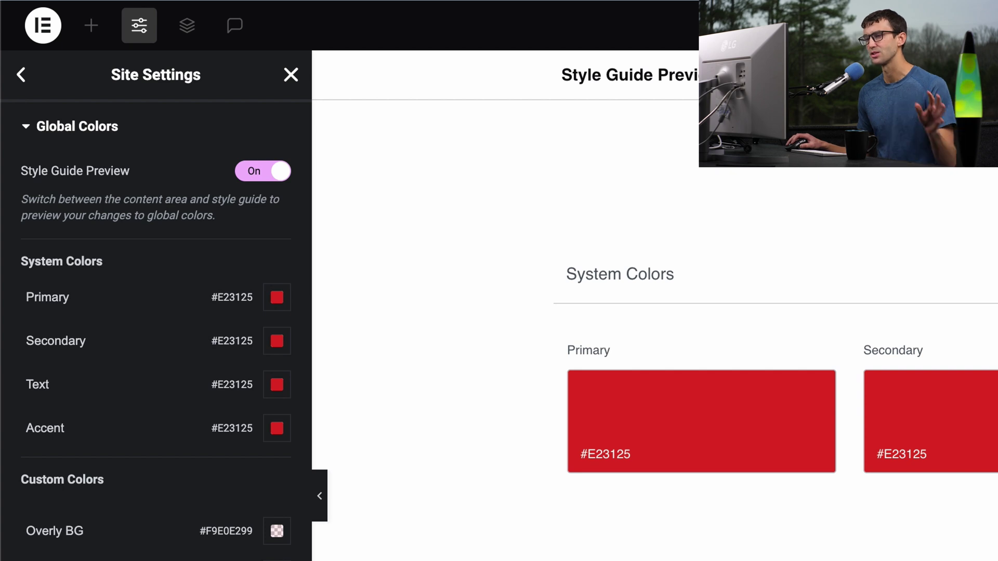
left_click(260, 179)
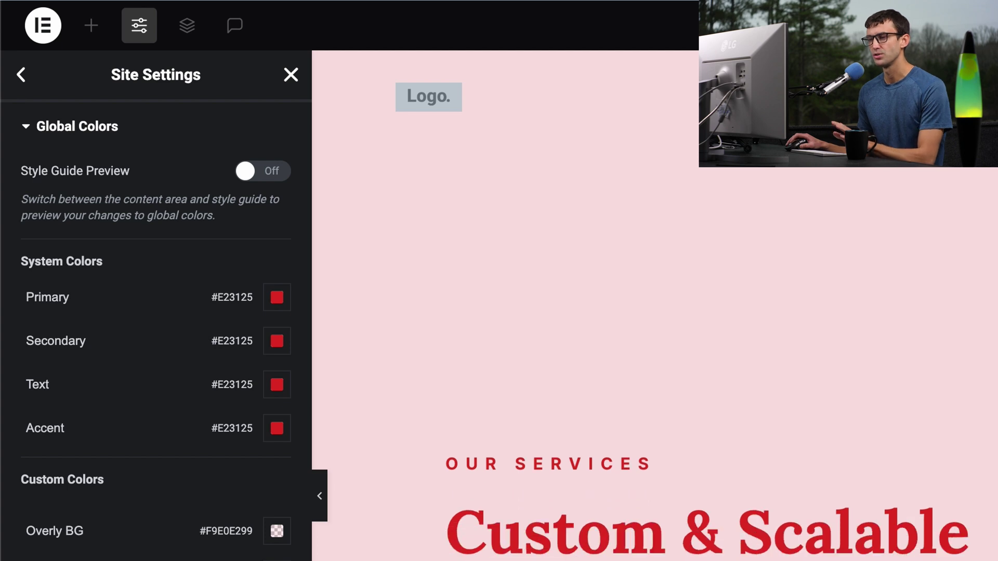
left_click(288, 304)
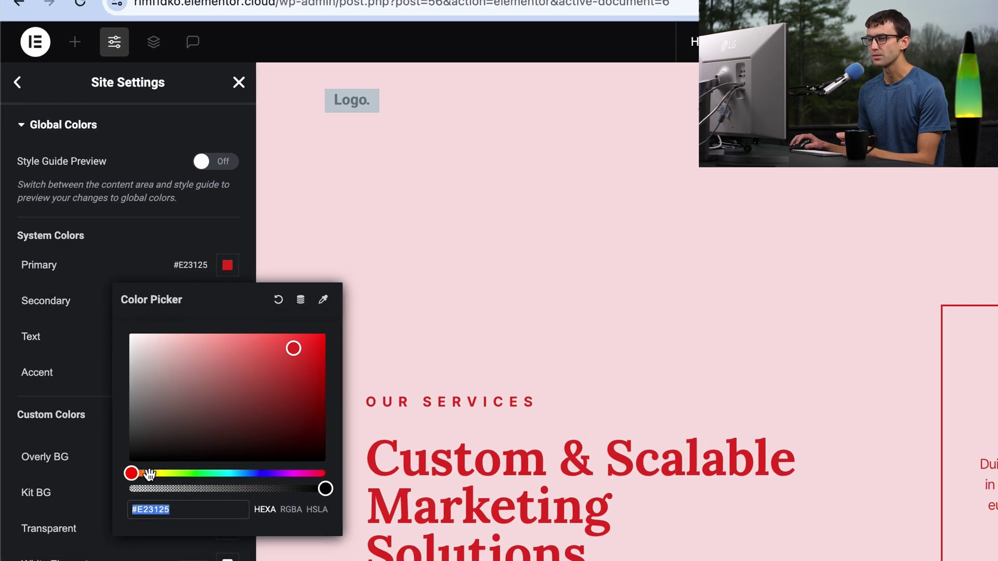
Step: Try green #25E269 and purple #6625E2 as the Primary global color and check the effect on the Home page
left_click_drag(149, 474, 217, 471)
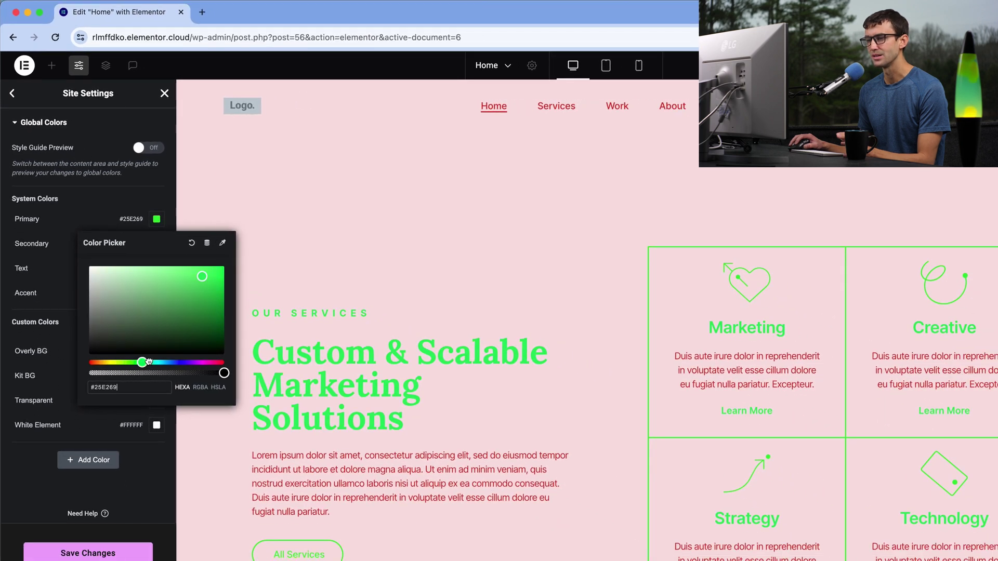
left_click_drag(156, 362, 186, 362)
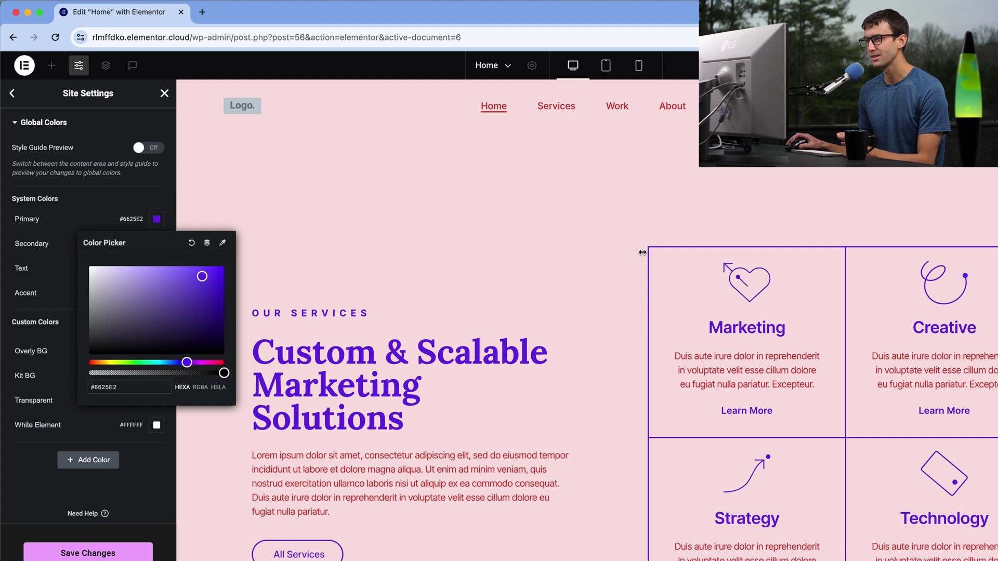
scroll(842, 366, "up", 10)
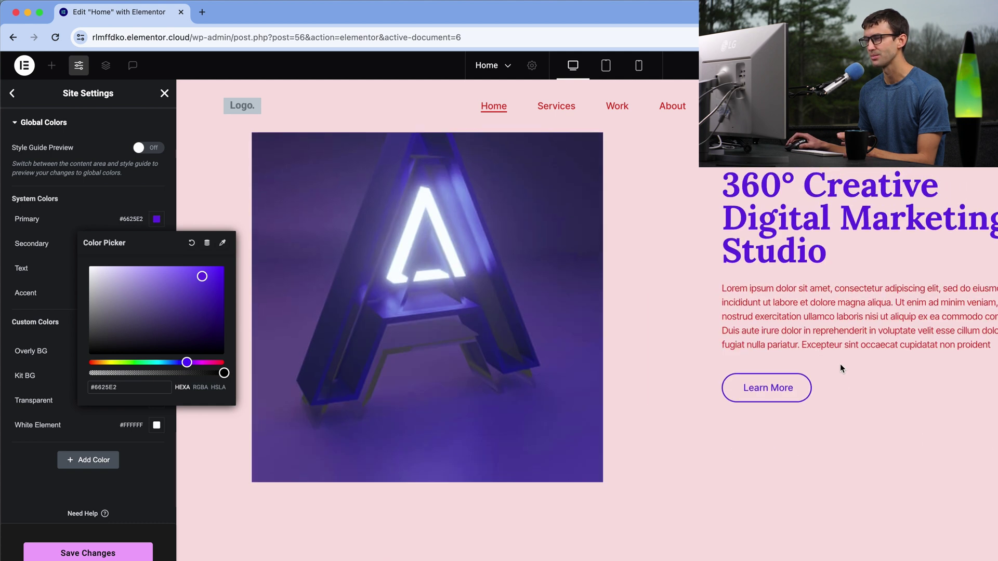
scroll(680, 252, "down", 5)
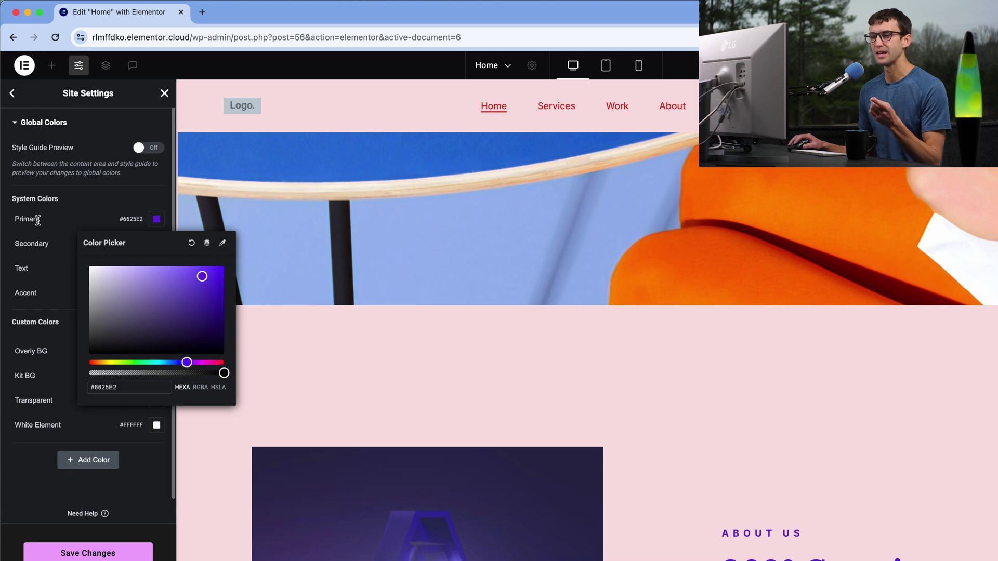
scroll(618, 390, "down", 5)
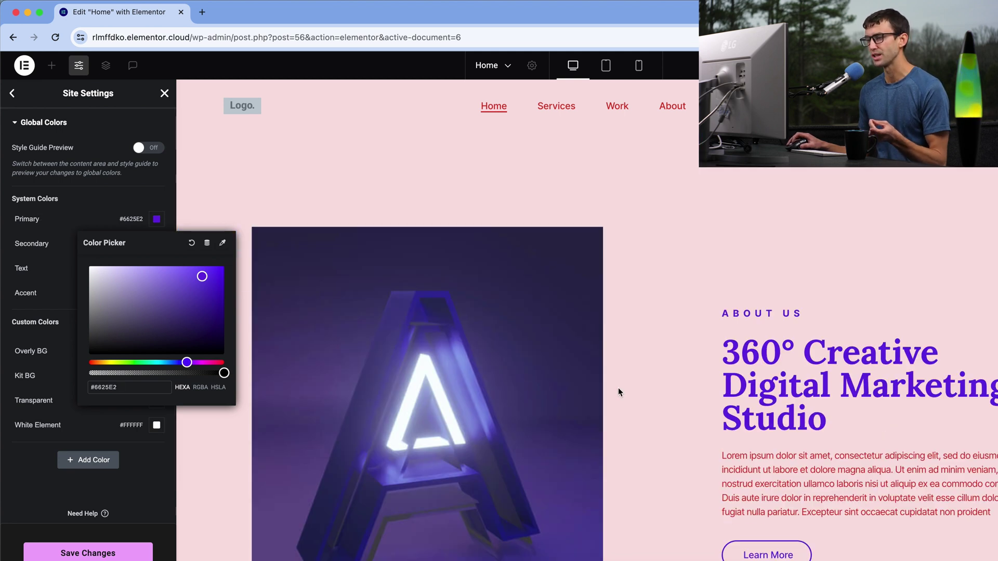
scroll(618, 387, "down", 1)
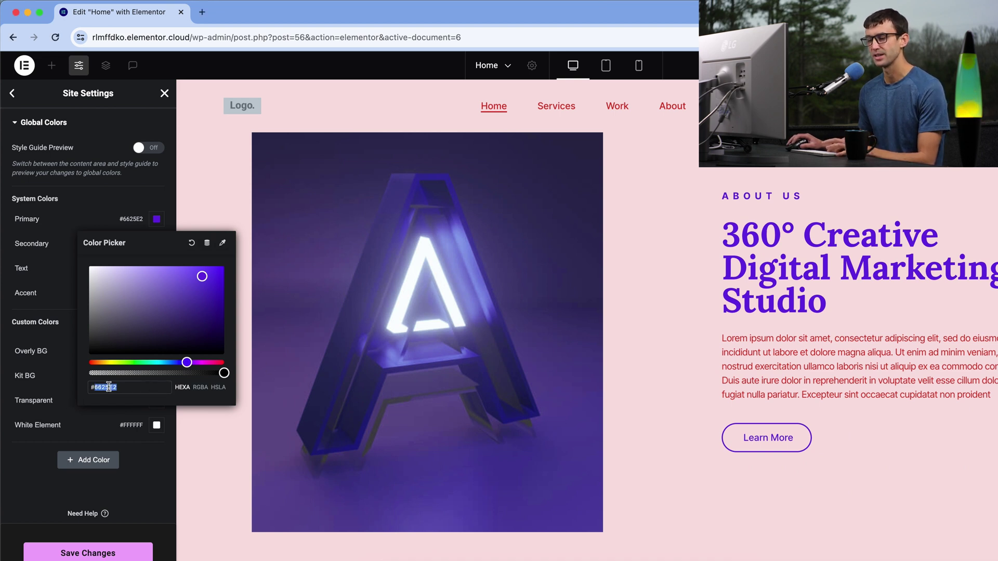
Step: Set both the Primary and Secondary system colors to pink #FF67CF
type("FF67CF")
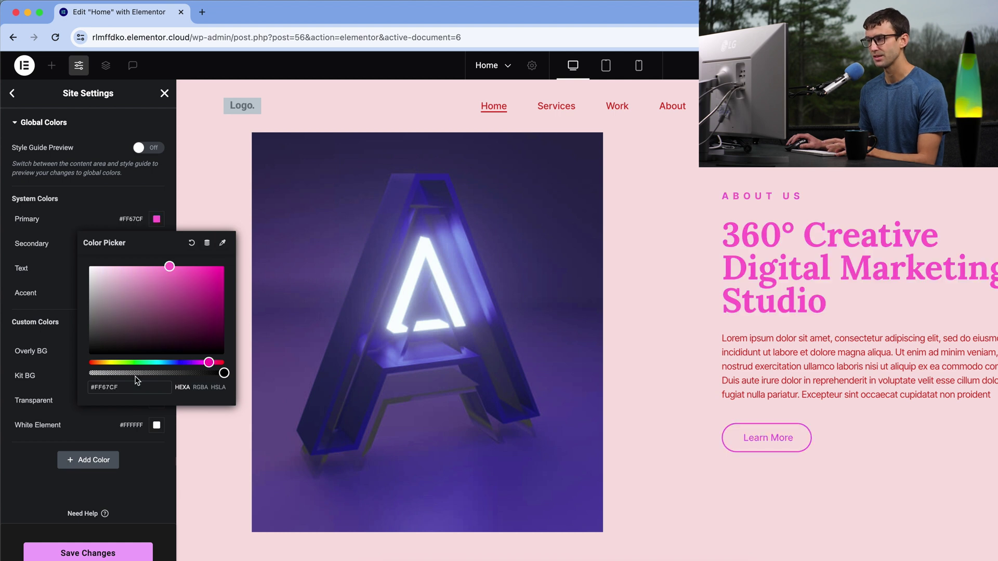
left_click(156, 218)
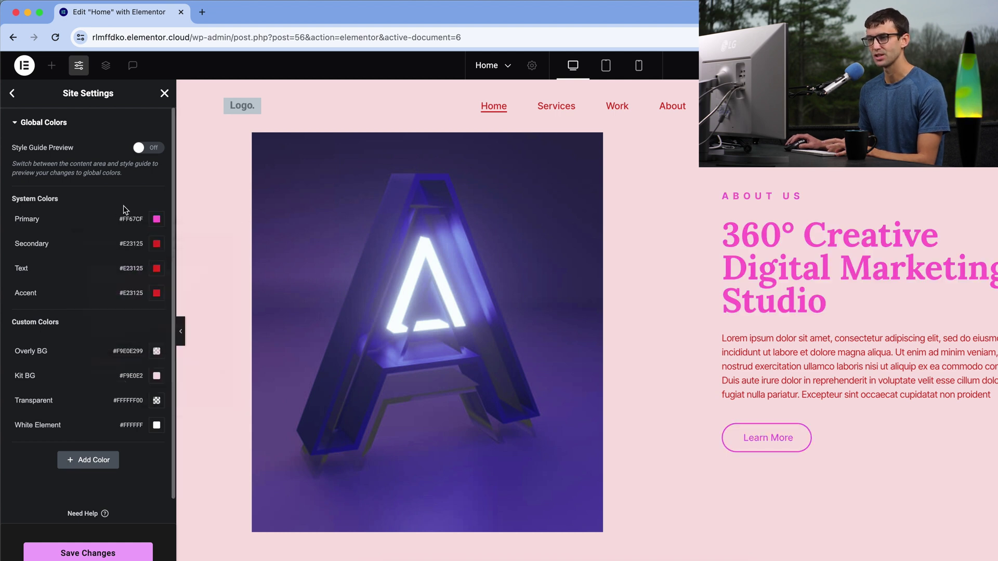
left_click(155, 246)
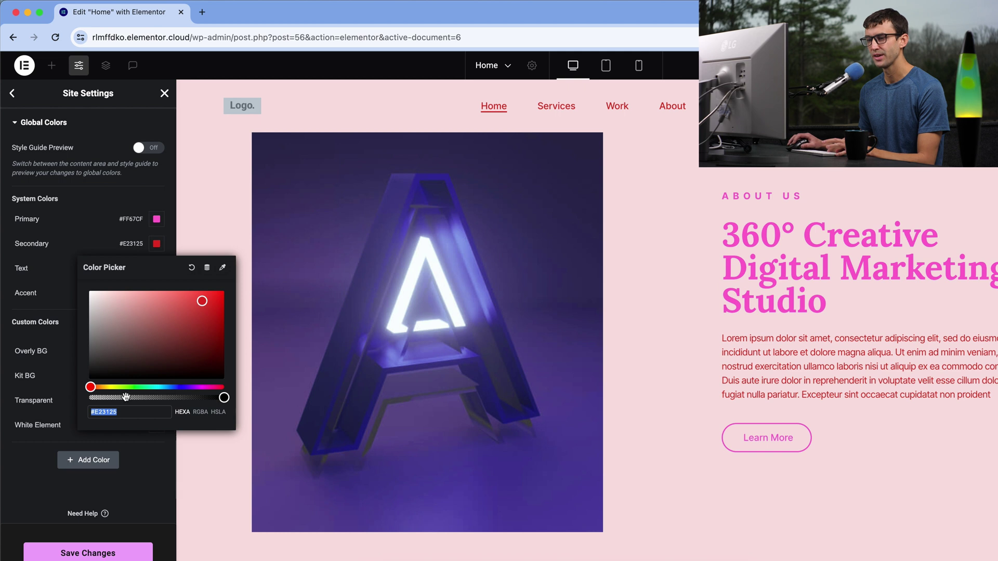
type("FF67CF")
left_click(156, 243)
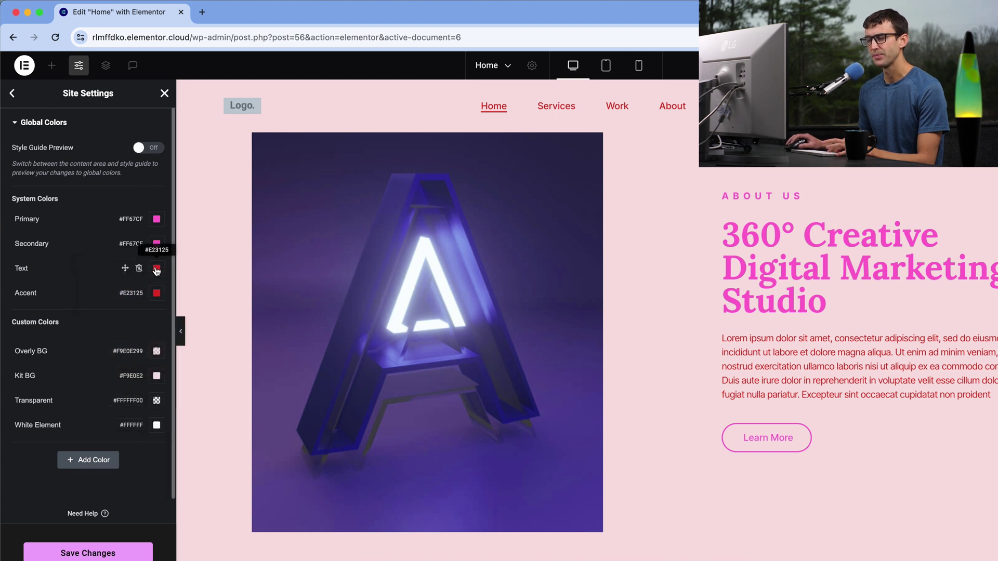
Step: Set the Text system color to #1B1B1B and the Accent system color to #FF67CF
left_click(156, 268)
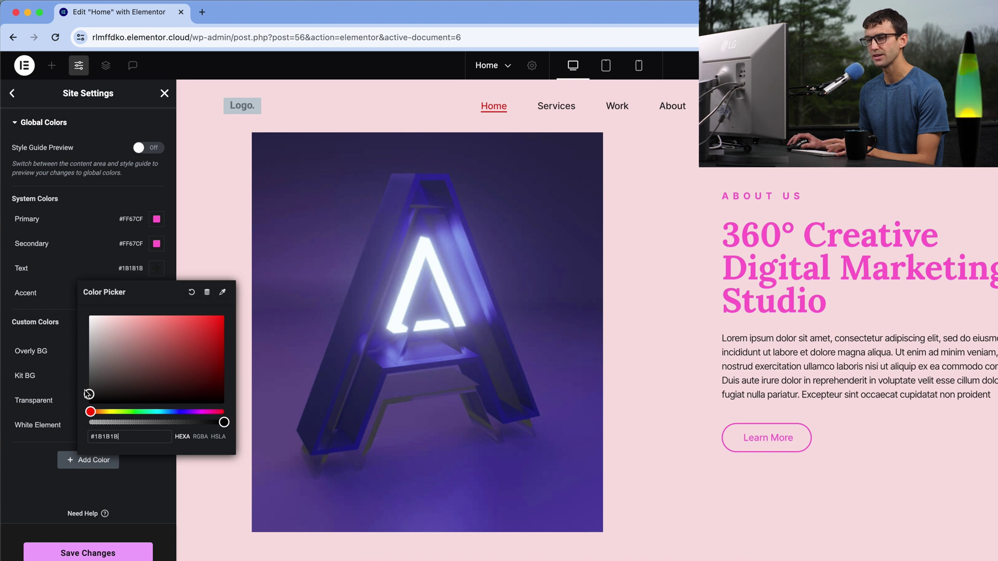
left_click(56, 269)
left_click(157, 296)
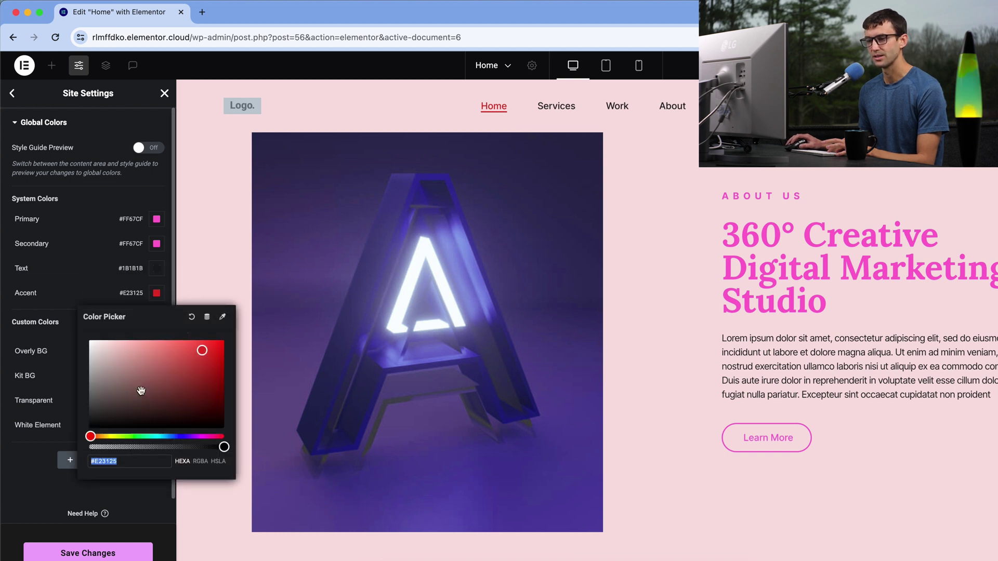
type("FF67CF")
scroll(633, 310, "down", 5)
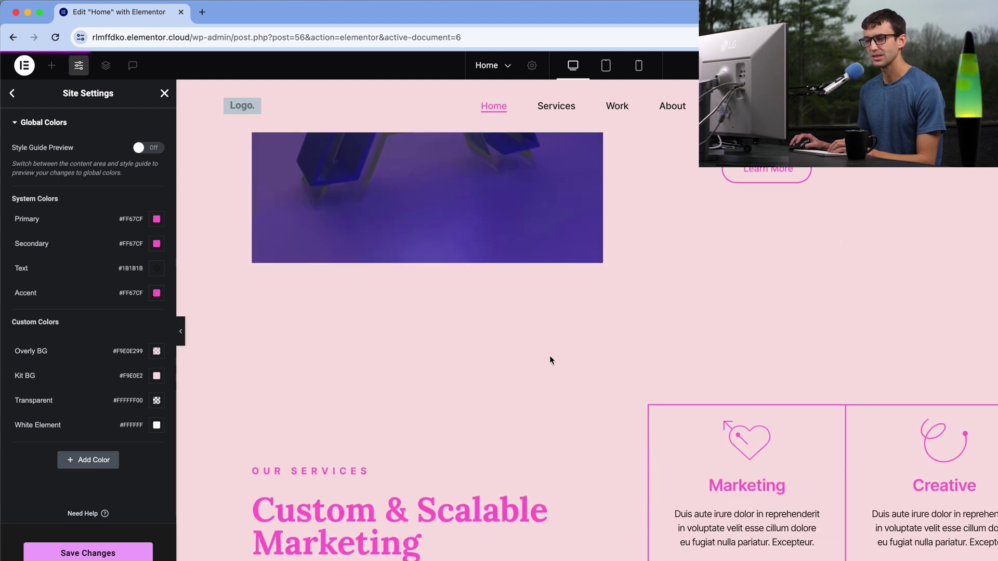
Step: Change the Kit BG custom color to the green #67FF97
left_click(156, 375)
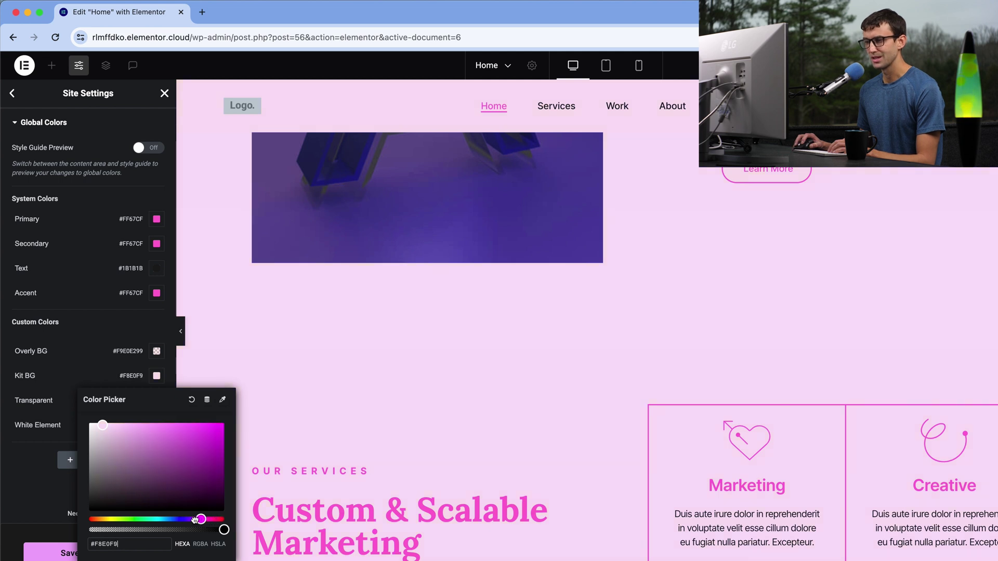
left_click_drag(195, 520, 153, 520)
left_click(205, 437)
left_click(123, 541)
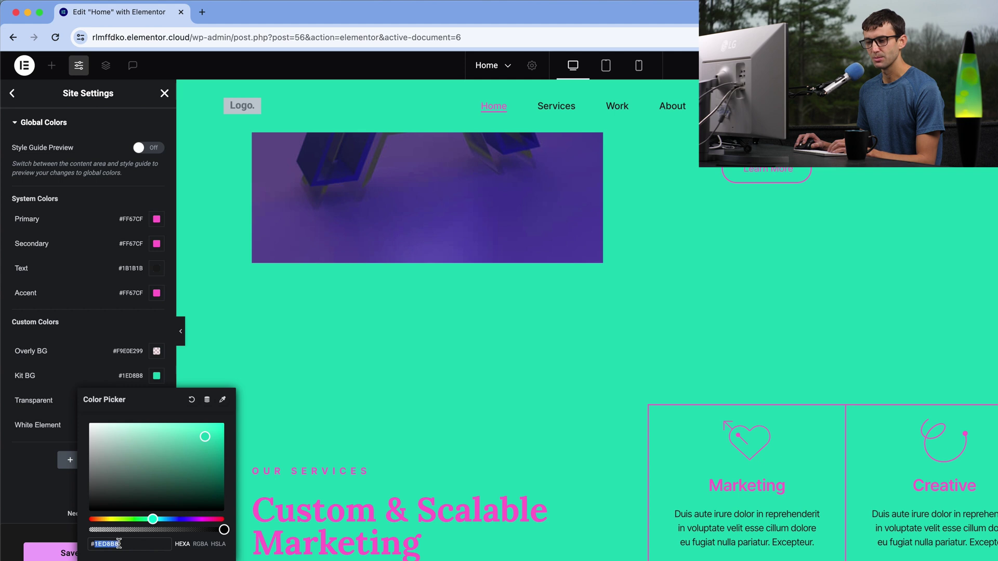
type("67FF97")
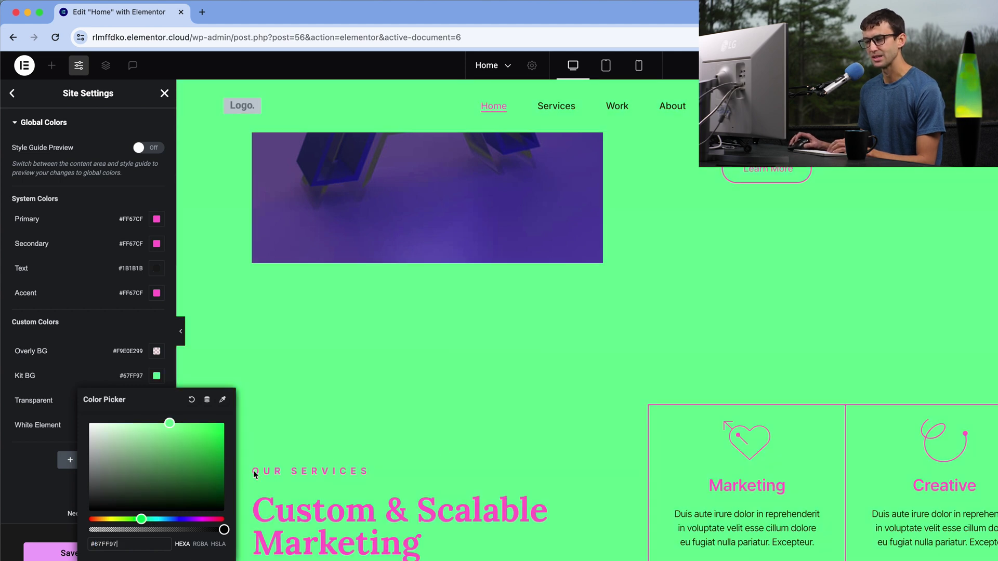
left_click(271, 437)
Step: Check the new color scheme across the Home page and save the global color changes
scroll(272, 437, "up", 15)
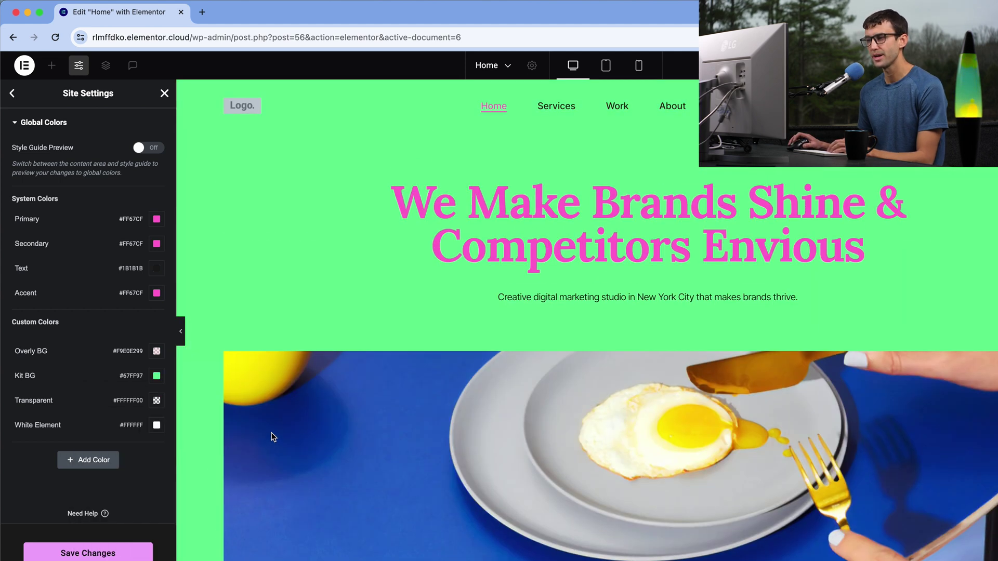
scroll(390, 407, "down", 10)
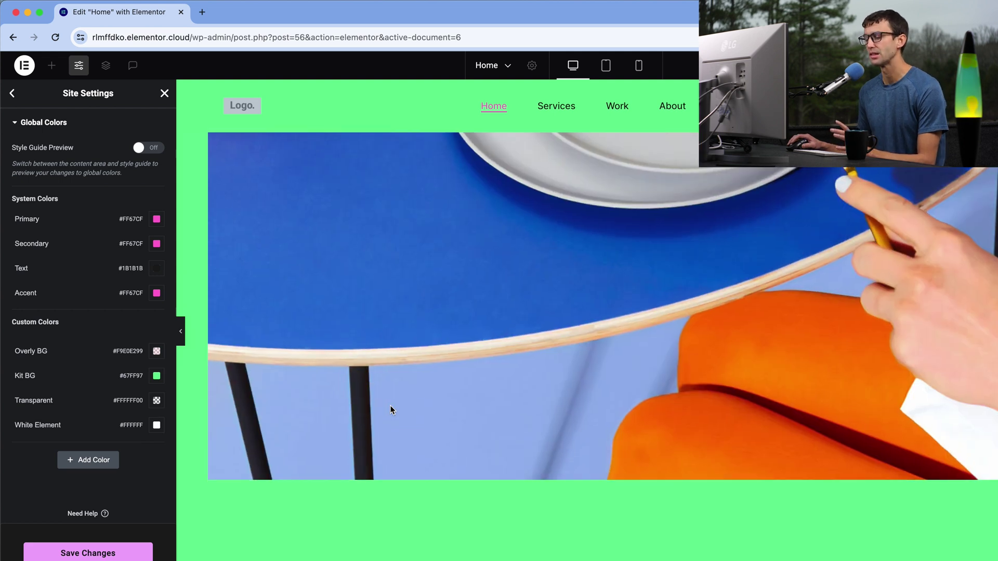
scroll(390, 408, "down", 5)
scroll(391, 408, "up", 10)
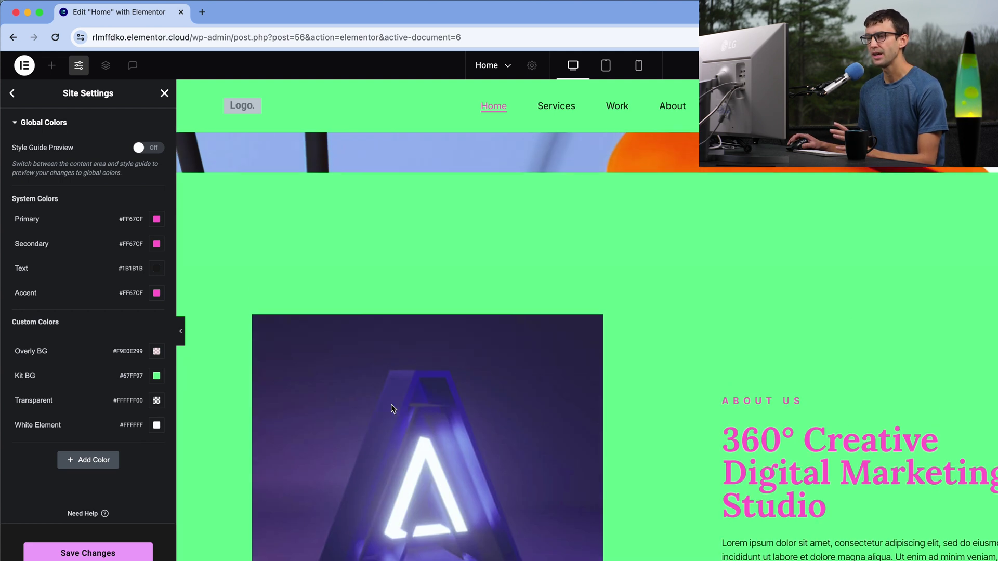
scroll(391, 408, "up", 2)
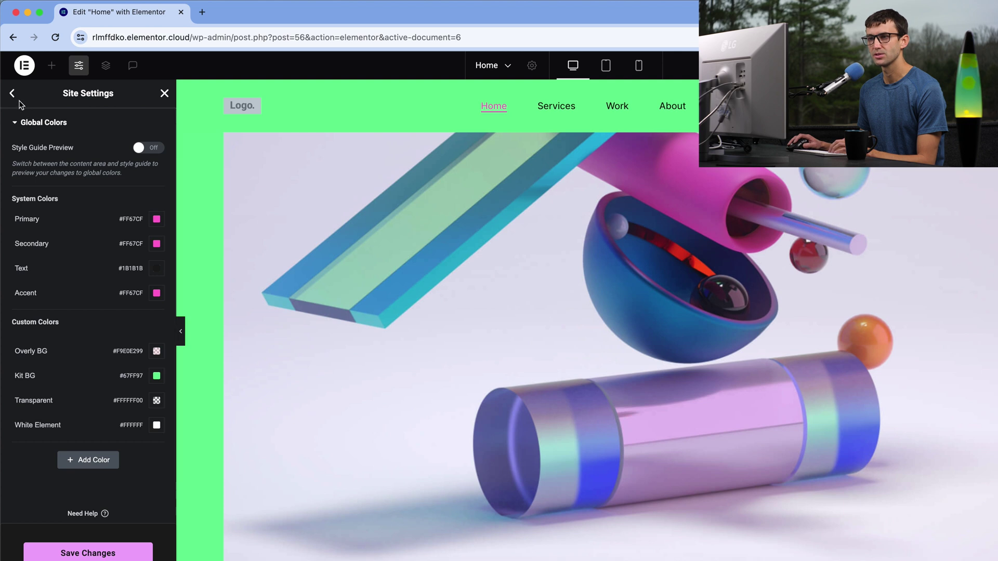
left_click(13, 95)
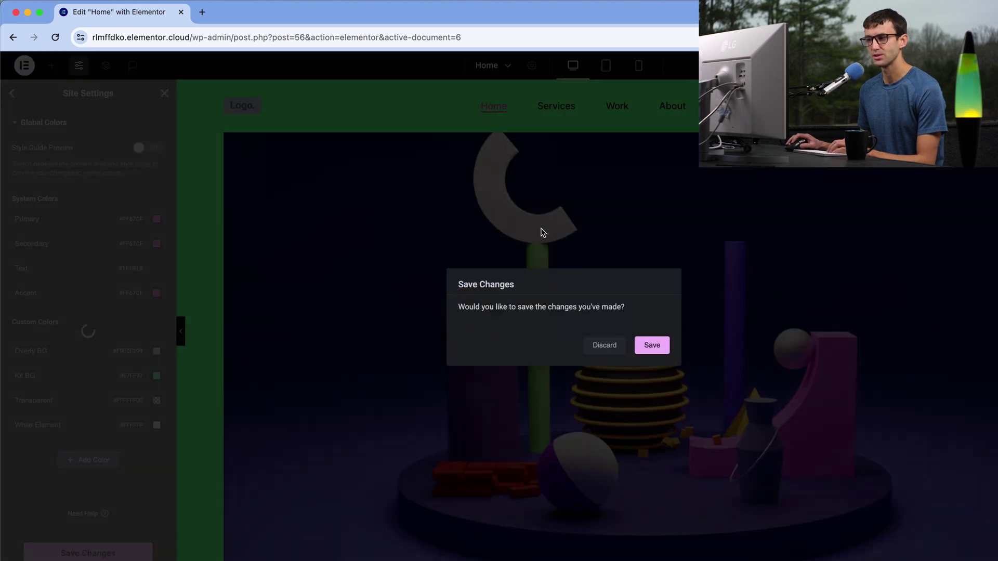
left_click(647, 345)
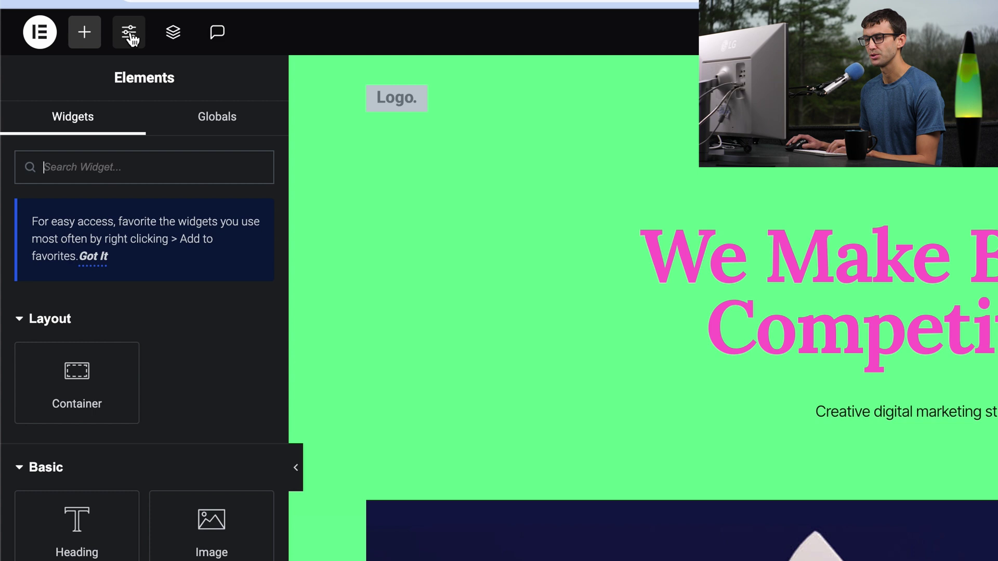
Step: Set the Primary font in the site's Global Fonts to the Love Ya Like A Sister family at 30 px
left_click(130, 35)
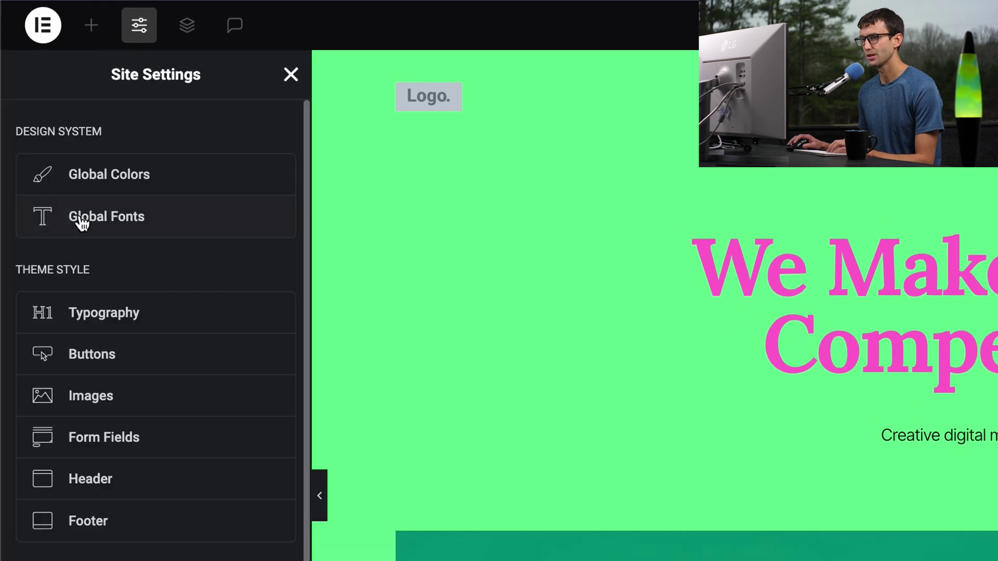
left_click(95, 223)
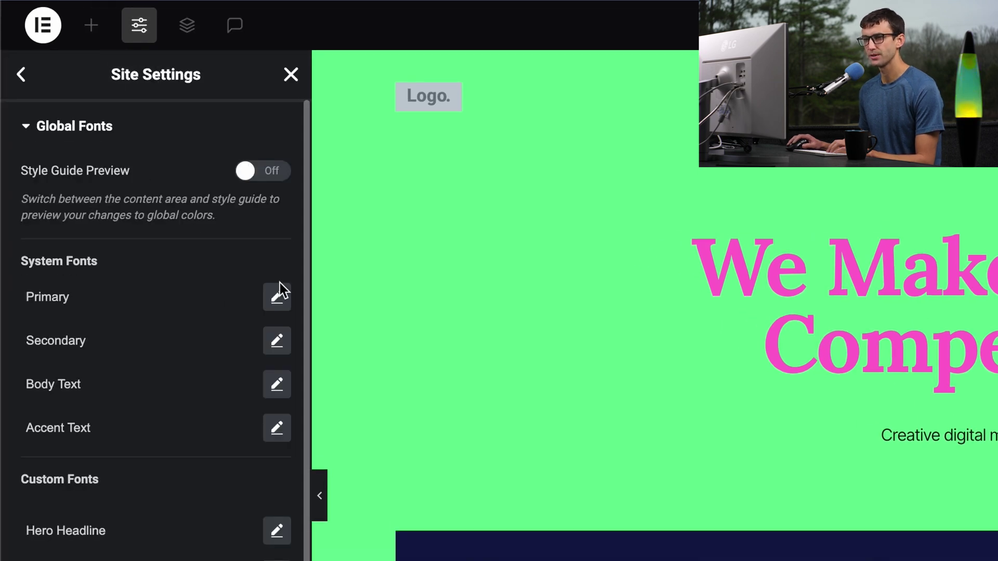
left_click(277, 297)
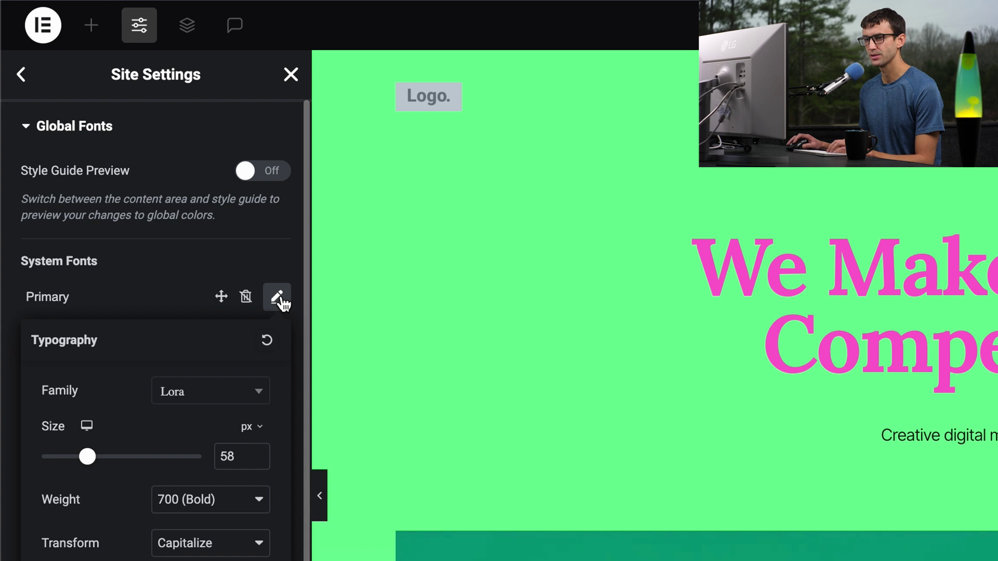
scroll(458, 377, "down", 10)
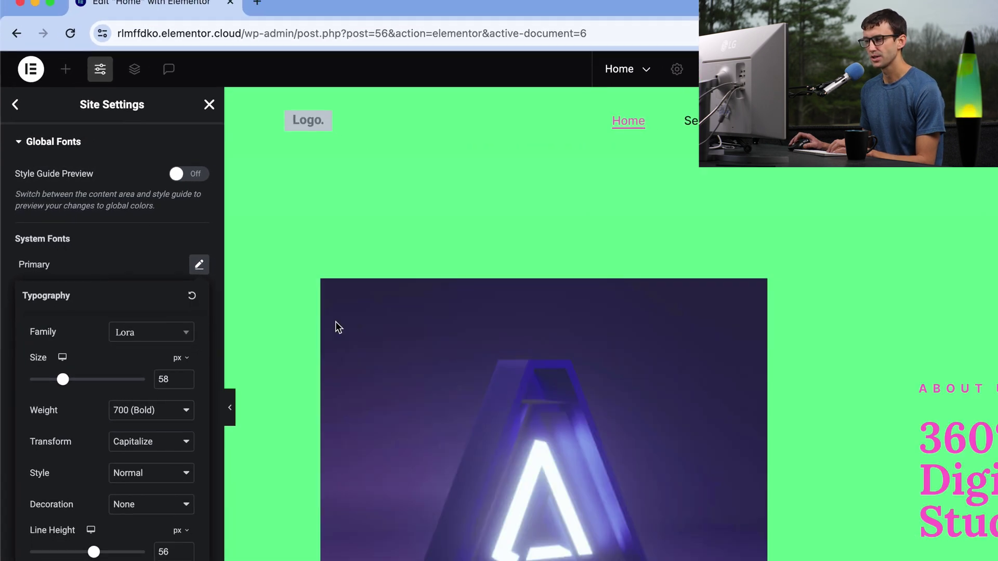
left_click(186, 335)
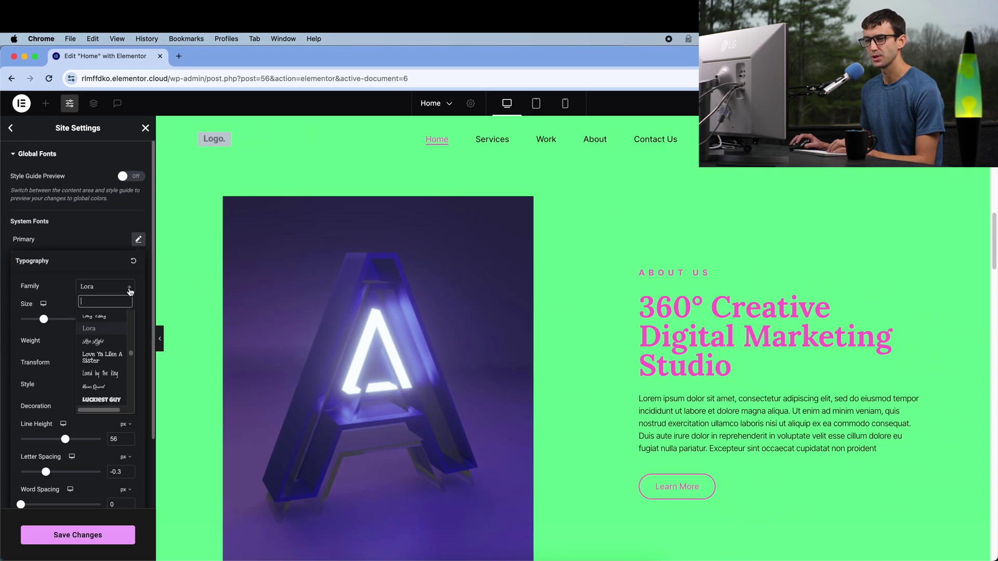
left_click(115, 358)
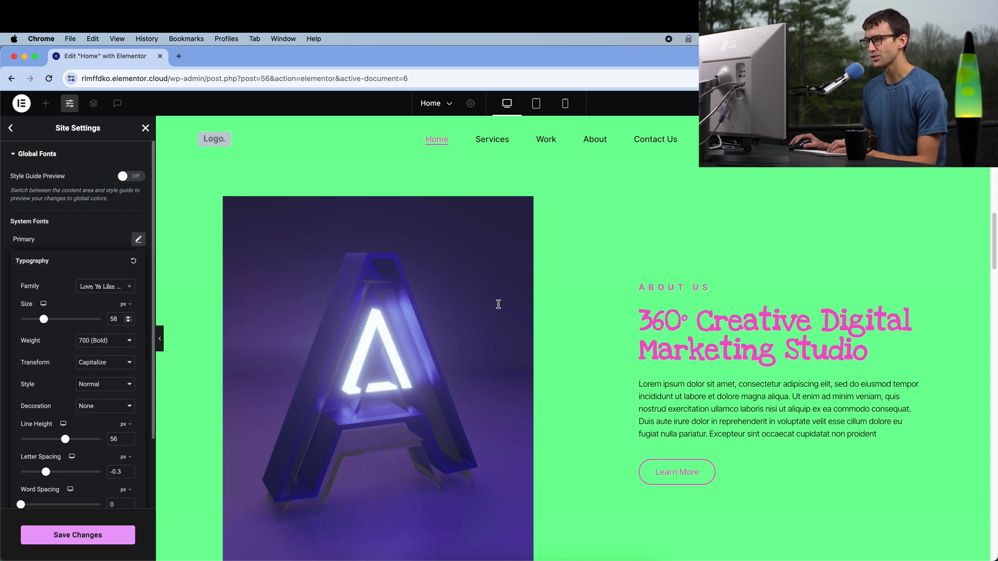
scroll(601, 334, "down", 1)
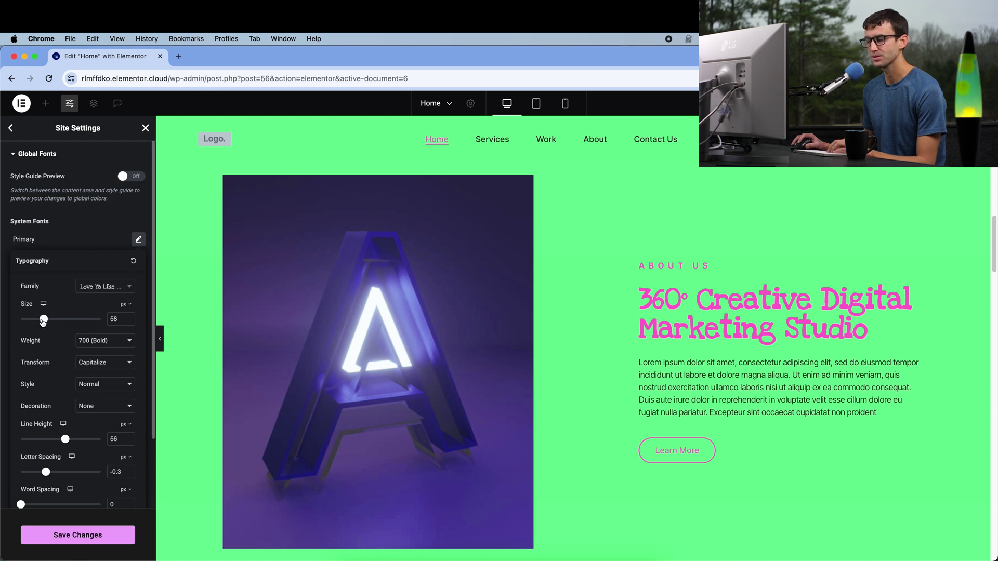
left_click_drag(43, 320, 33, 320)
scroll(88, 289, "down", 2)
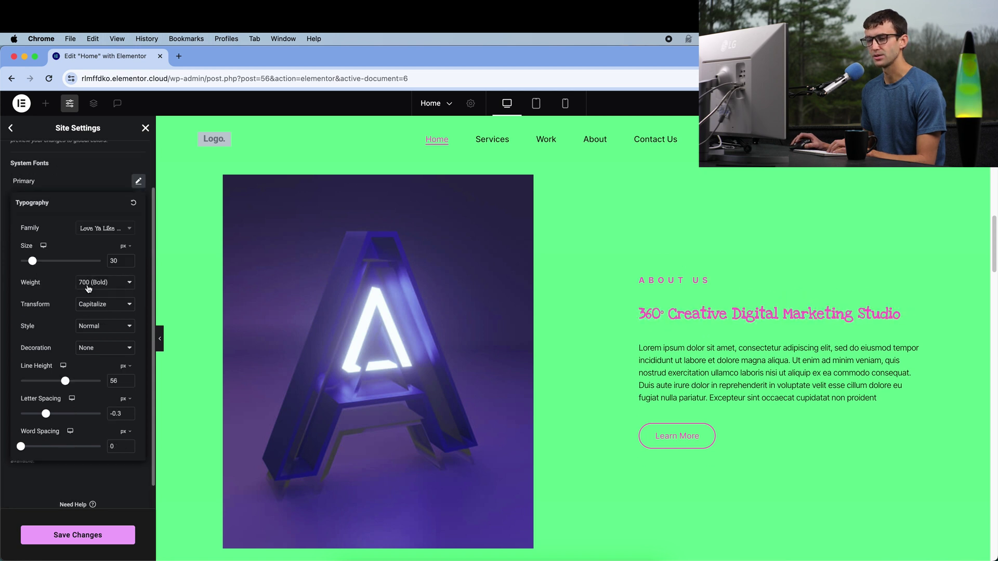
Step: Set the Body Text system font to the Arial family at 20 px and save the global font changes
scroll(104, 271, "up", 2)
left_click(139, 242)
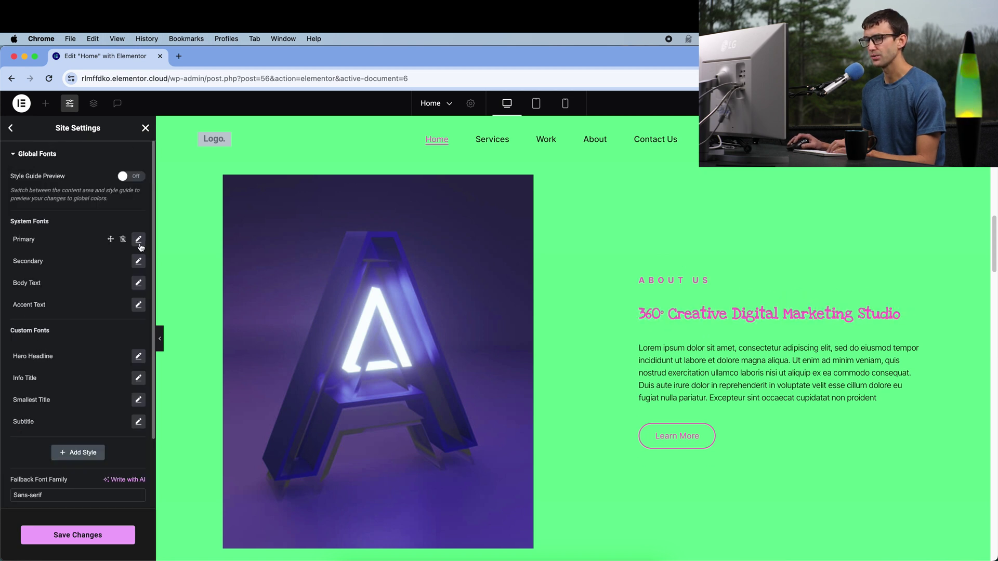
left_click(139, 284)
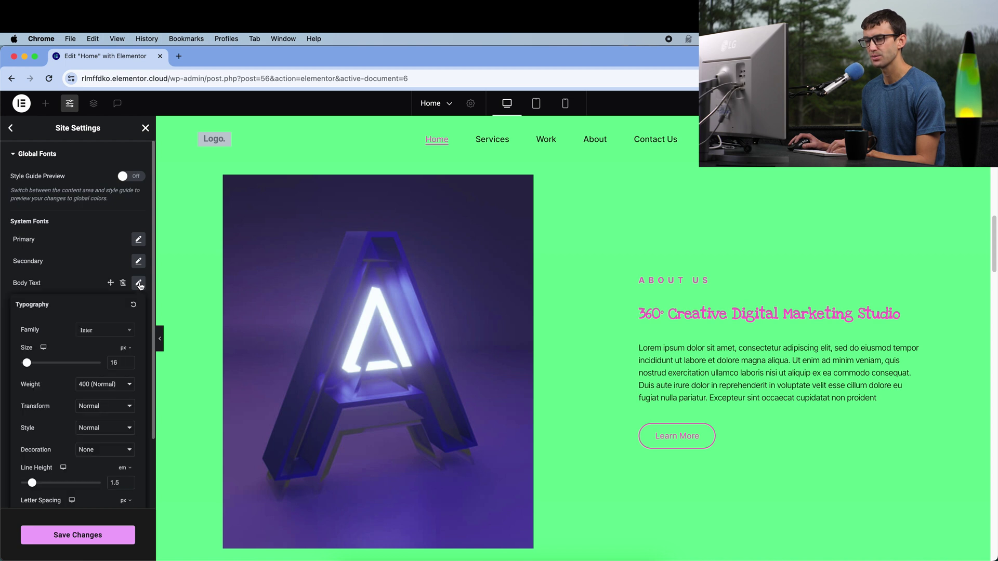
left_click(121, 334)
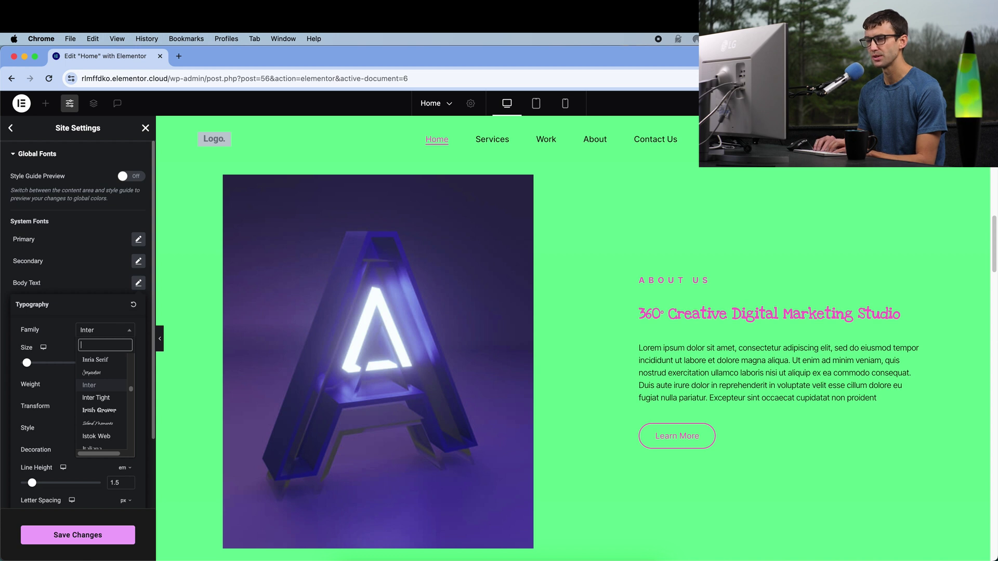
type("ari")
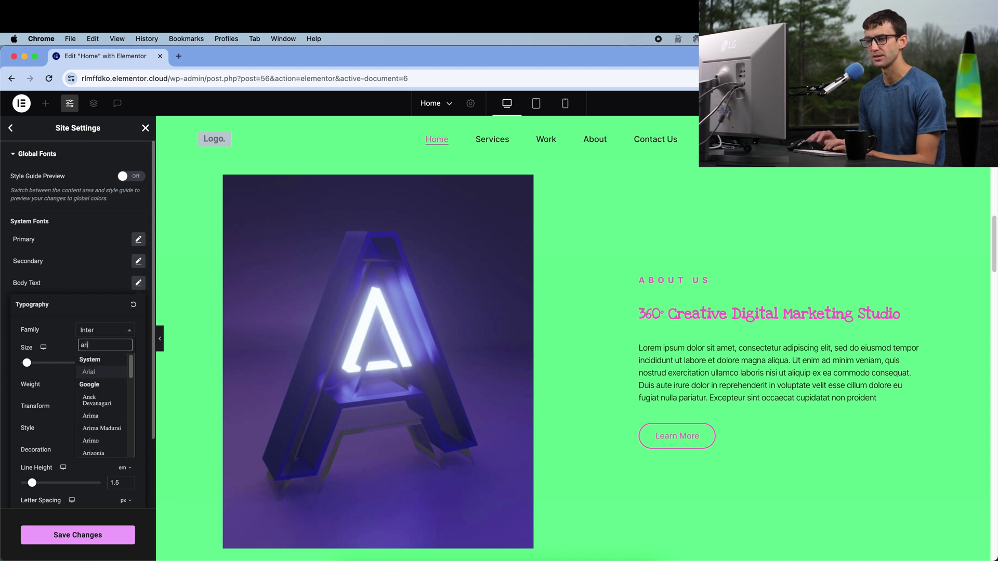
left_click(110, 372)
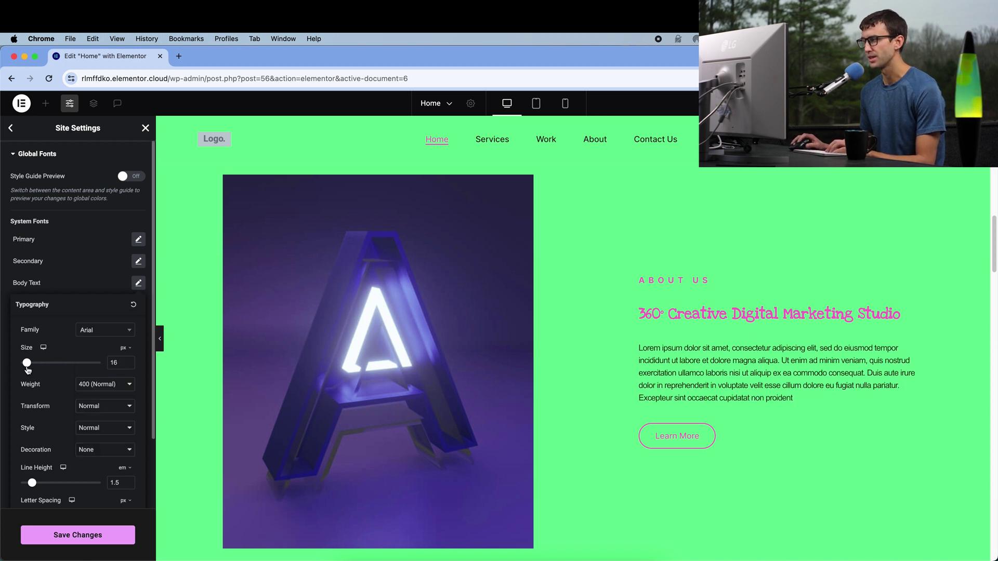
left_click_drag(28, 369, 30, 370)
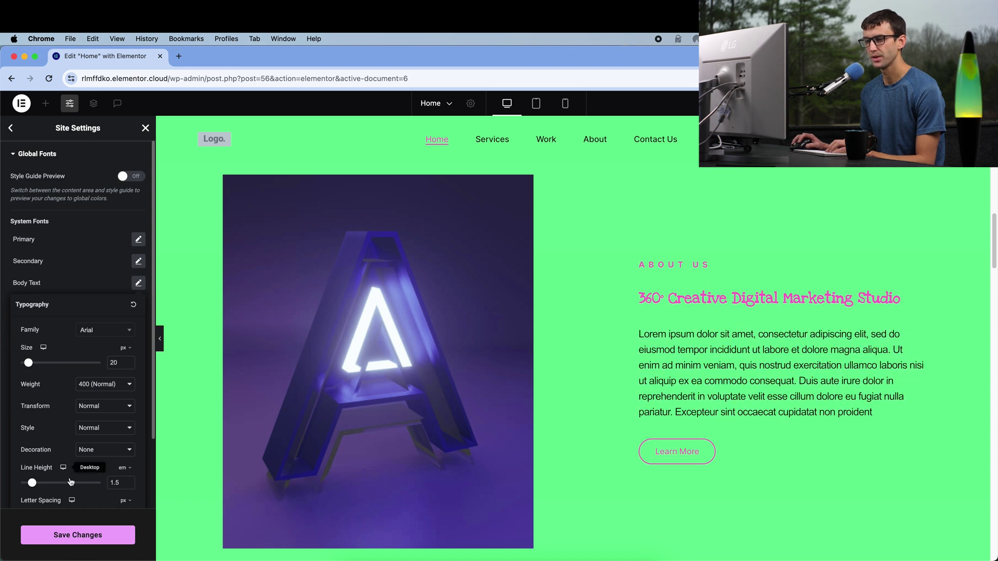
left_click(69, 536)
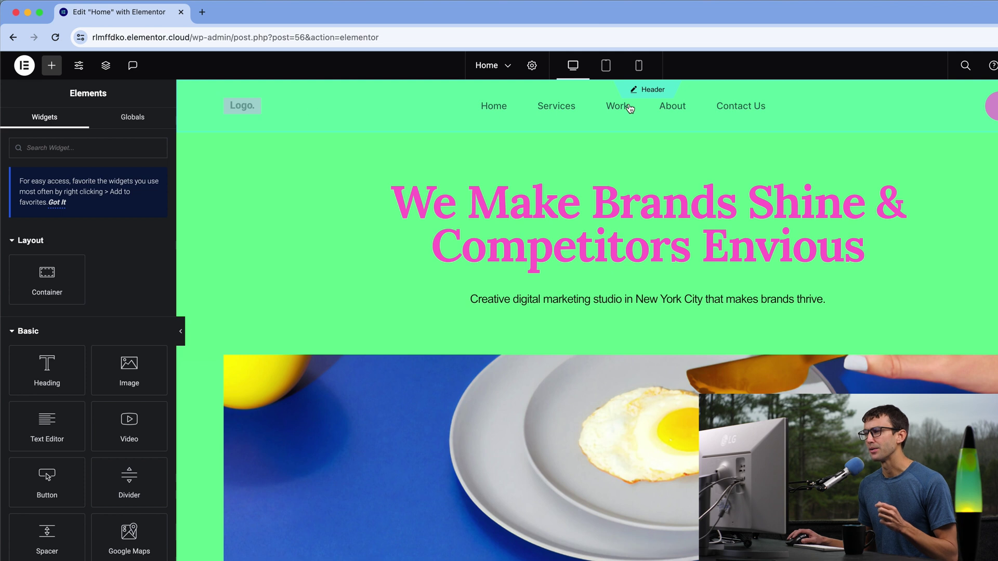
Step: Open the Site Identity settings from the header's Site Logo element, leaving the media upload dialog without choosing a file
left_click(649, 92)
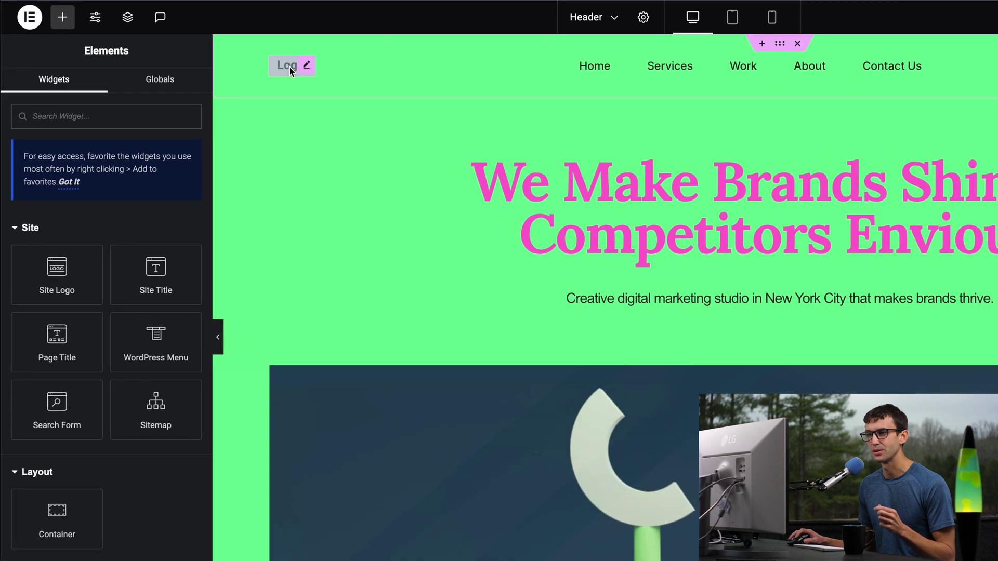
left_click(239, 106)
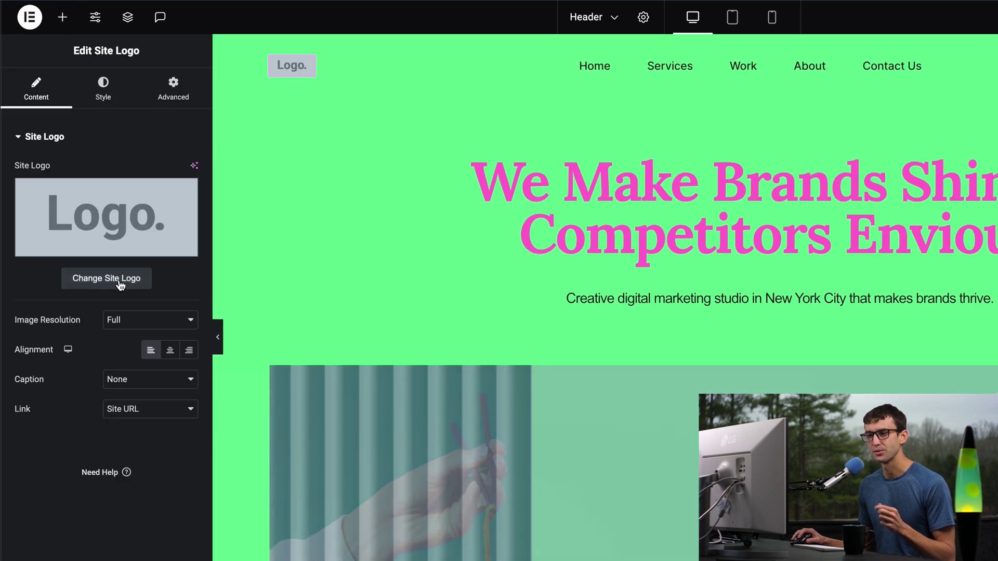
left_click(120, 281)
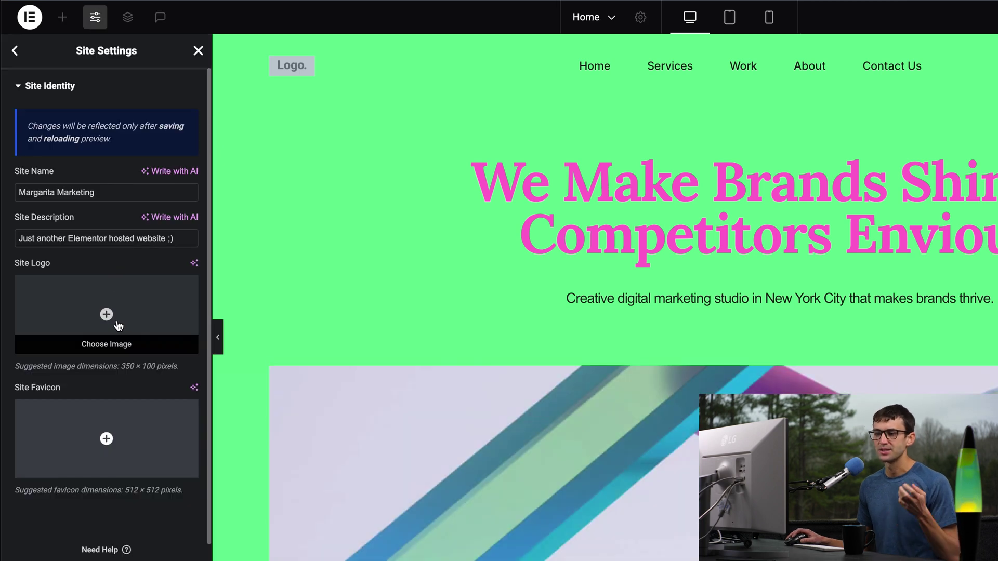
left_click(117, 322)
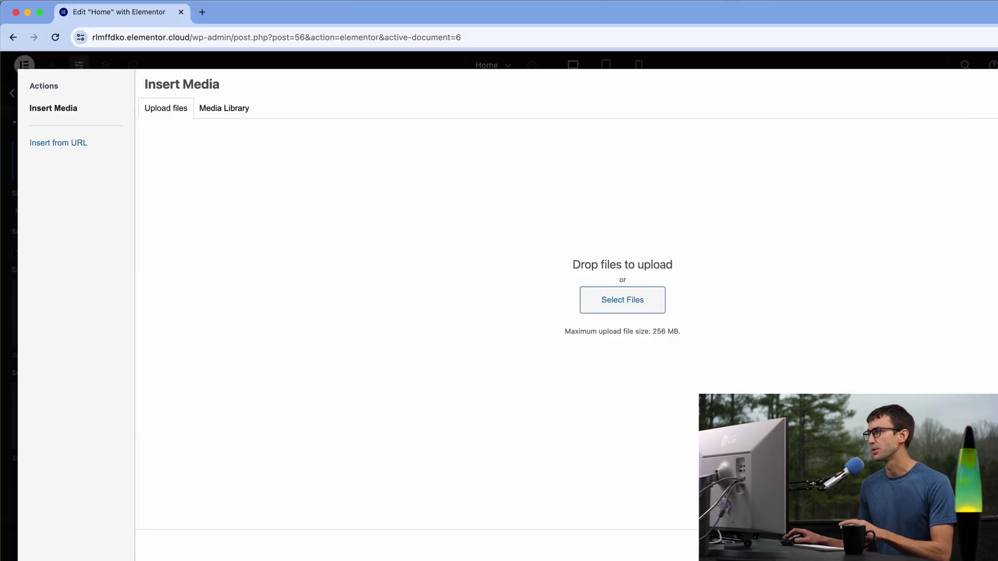
key("Escape")
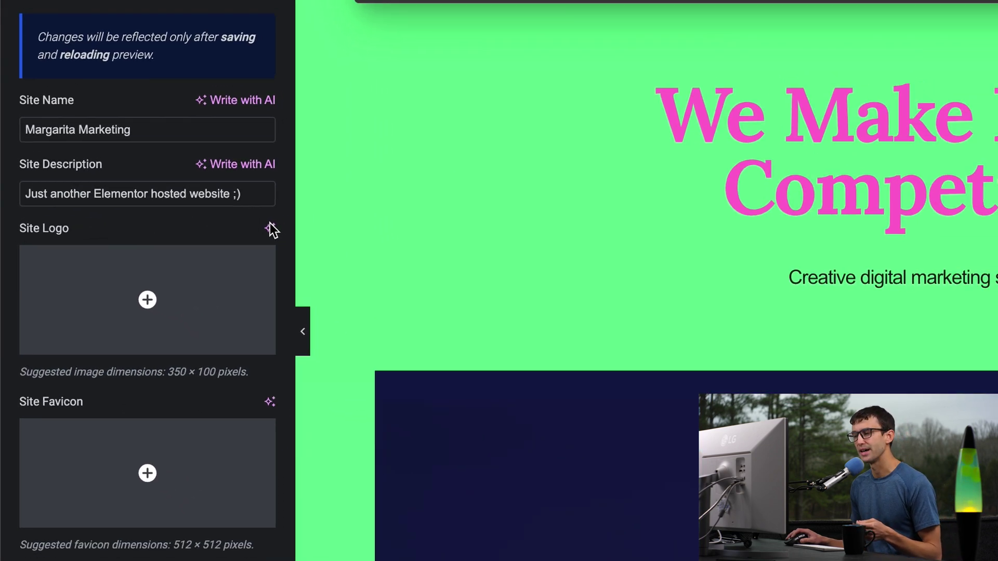
Step: Start Elementor AI image generation for the site logo and approve its Terms of Service and Privacy Policy
left_click(271, 229)
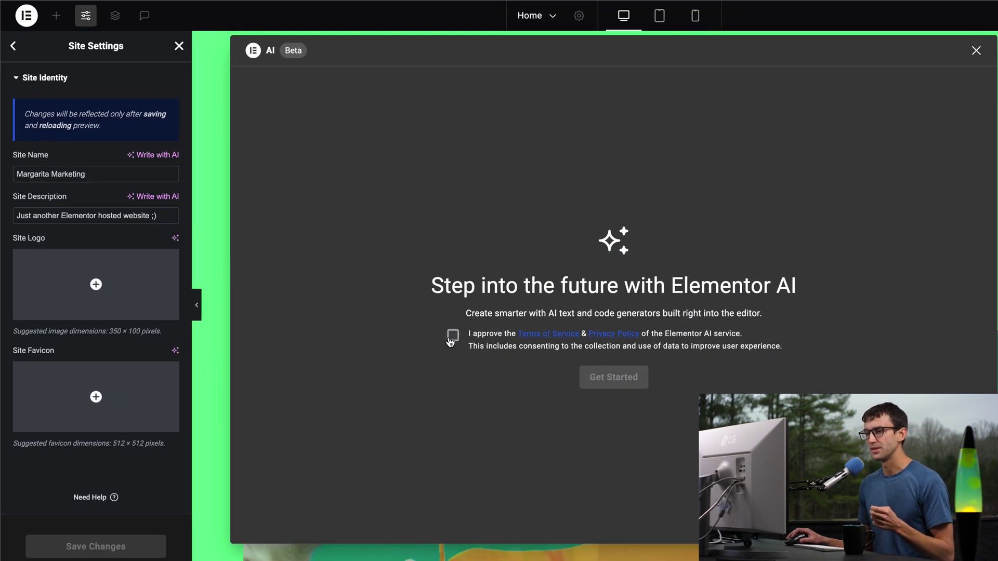
left_click(453, 337)
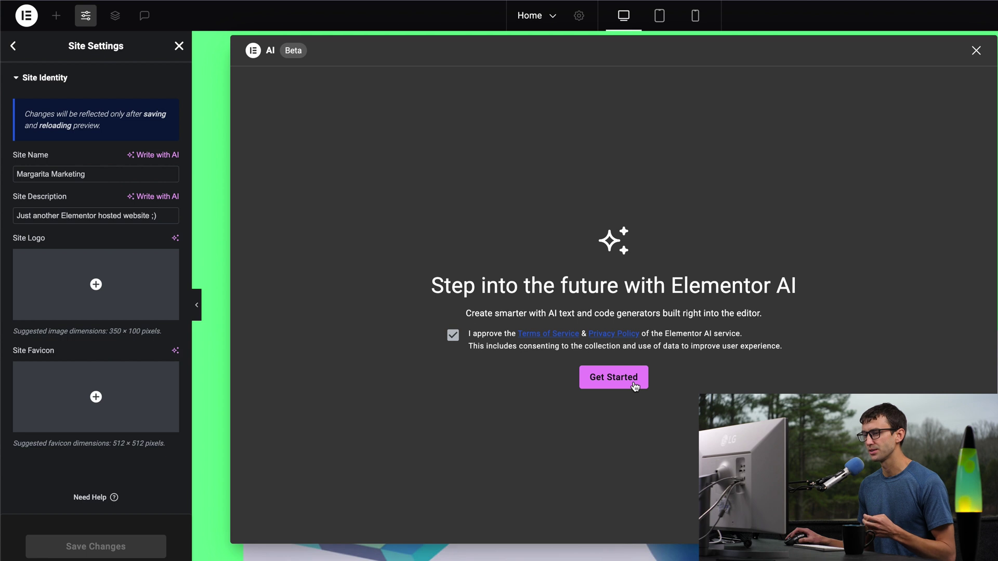
left_click(634, 384)
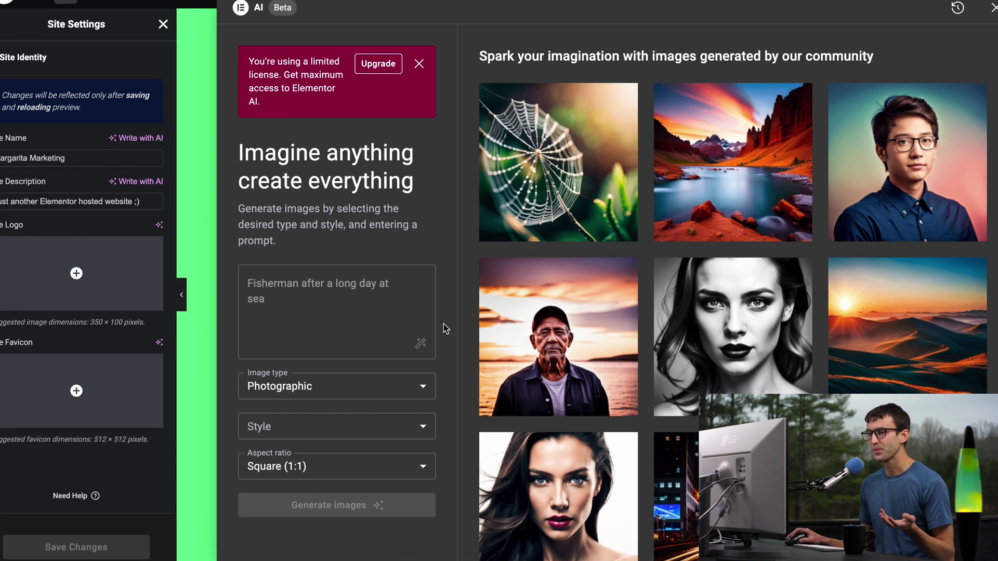
Step: Enter the image prompt "logo with a margarita using green and pink colors"
left_click(405, 326)
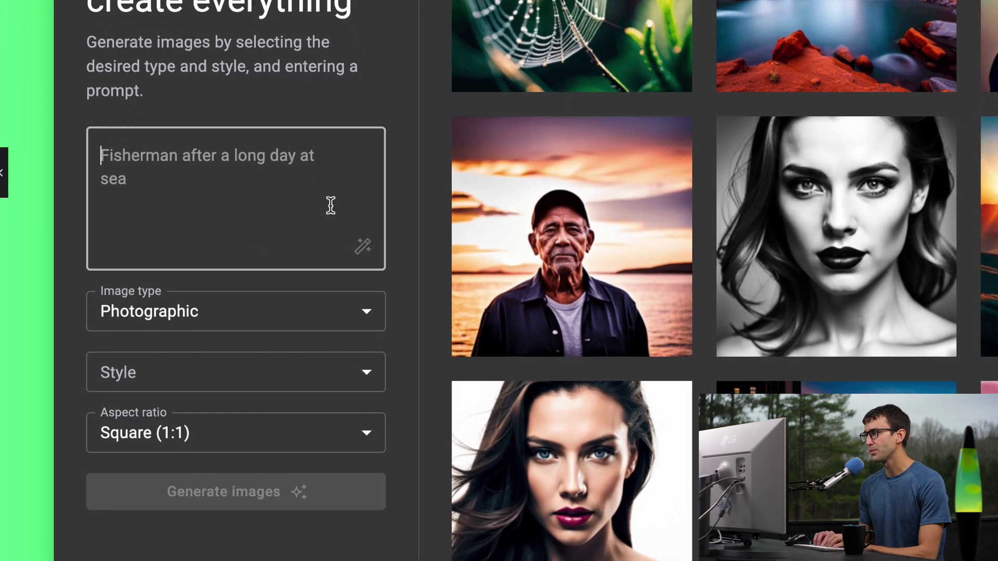
type("logo with a margarita")
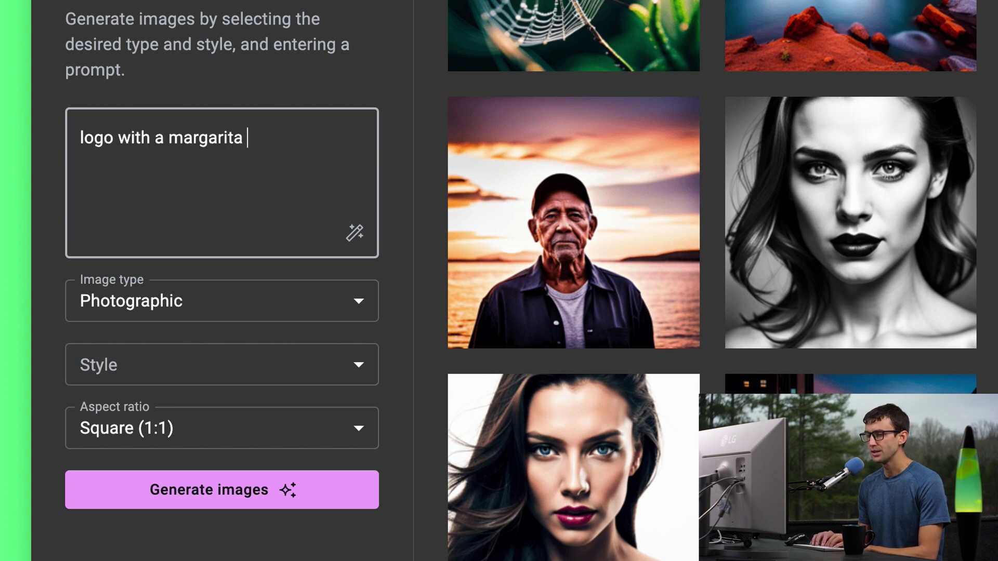
type(" using green a")
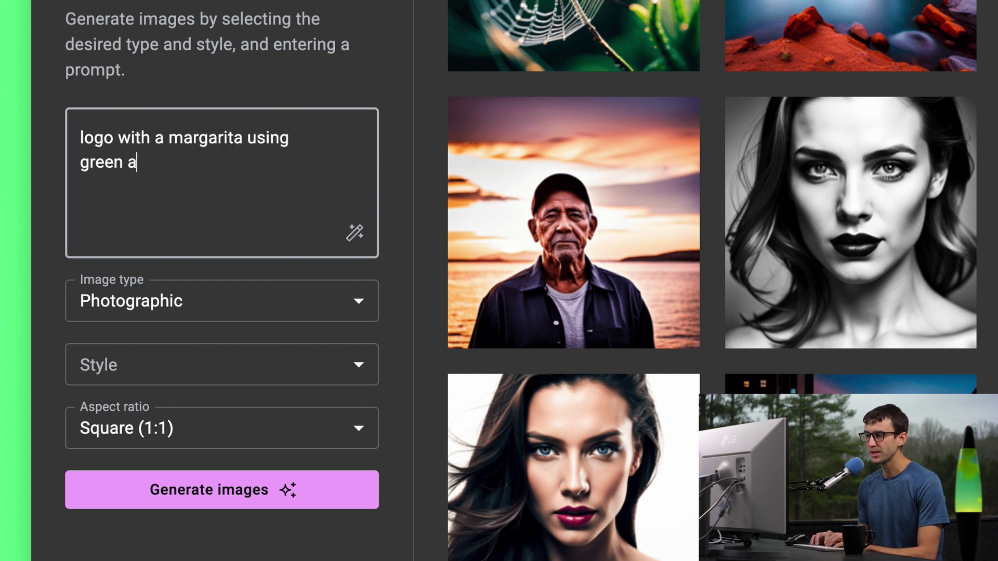
type("nd pink clolors")
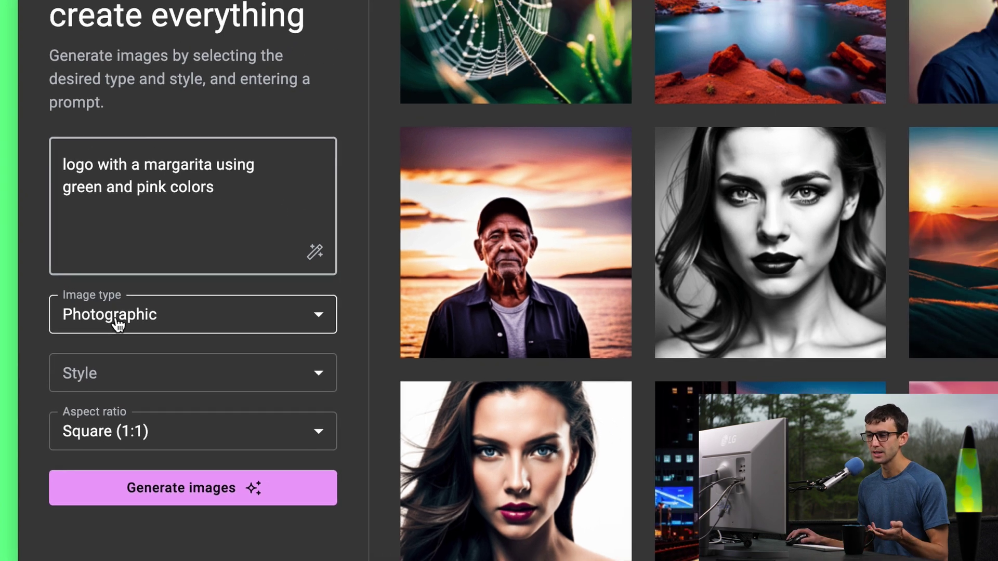
Step: Generate logo images with the Handmade image type, no style and the Square (1:1) aspect ratio
left_click(139, 302)
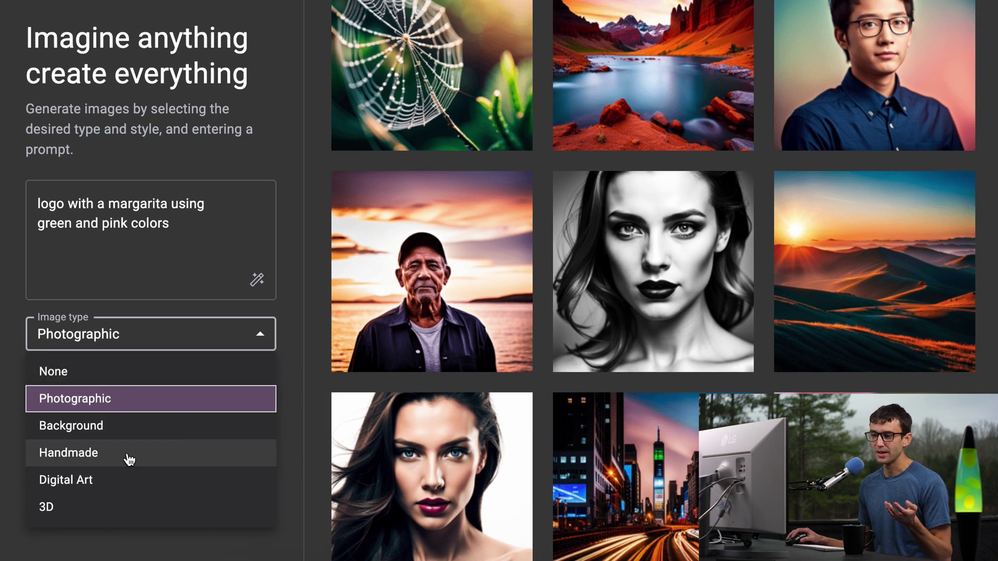
left_click(129, 459)
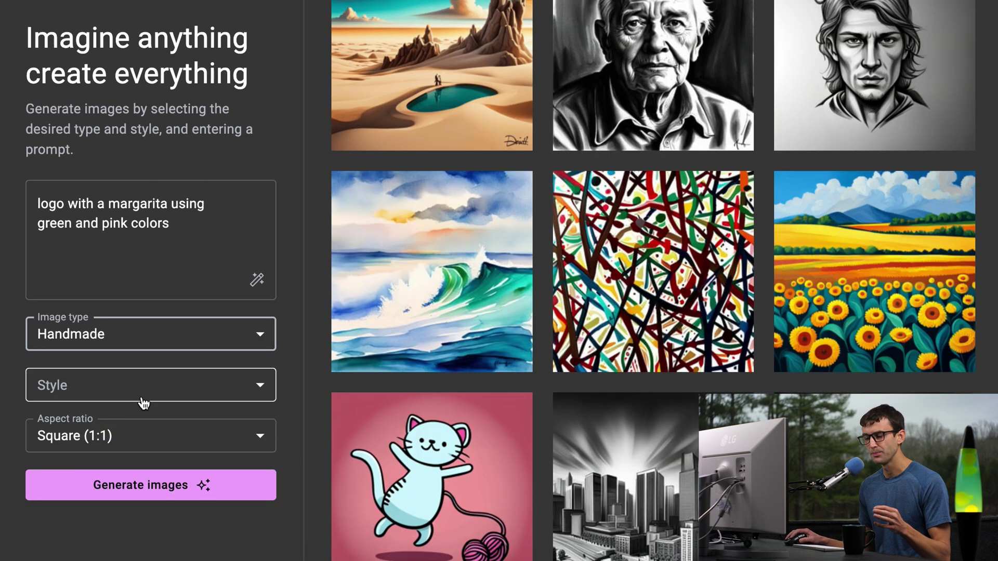
left_click(144, 395)
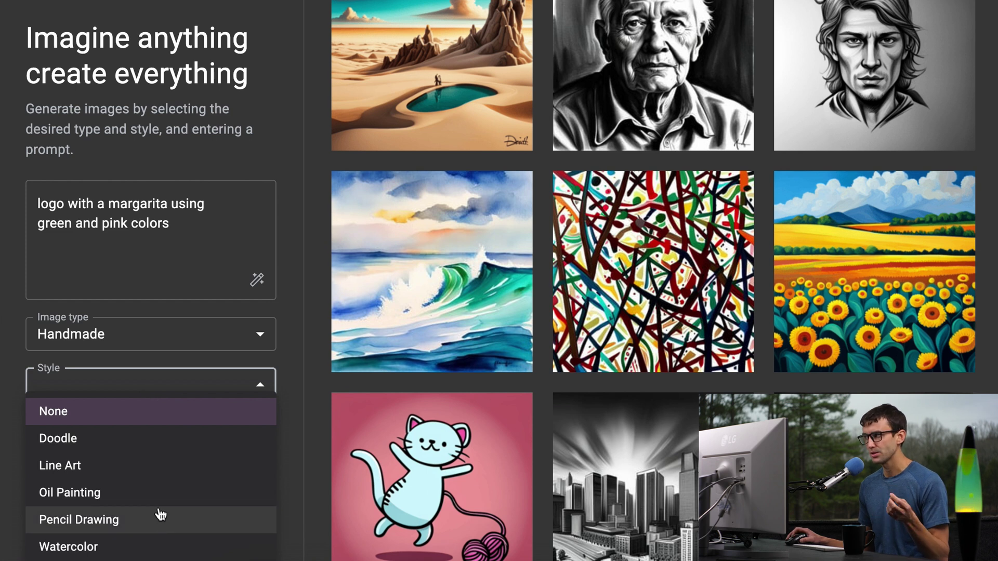
left_click(120, 382)
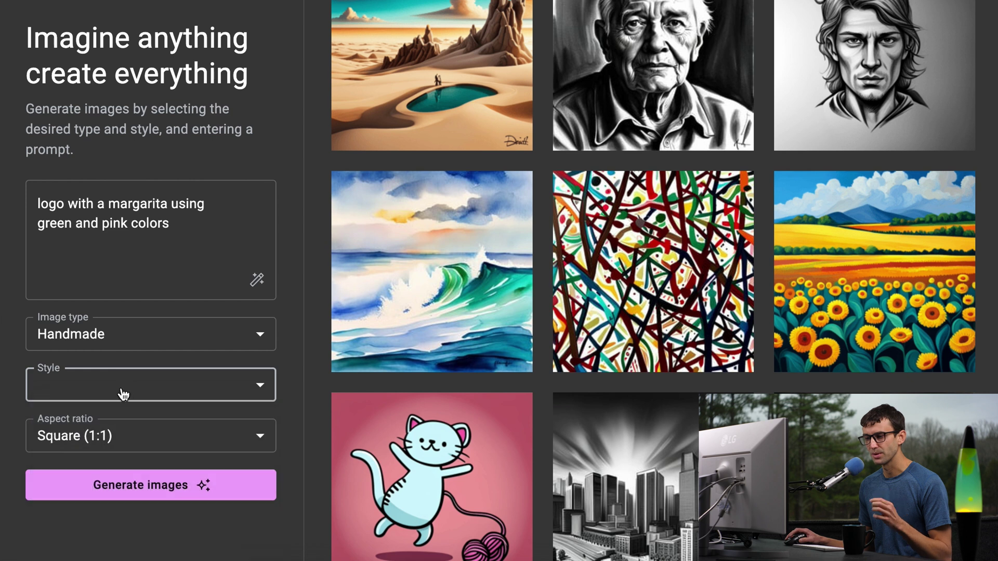
left_click(171, 488)
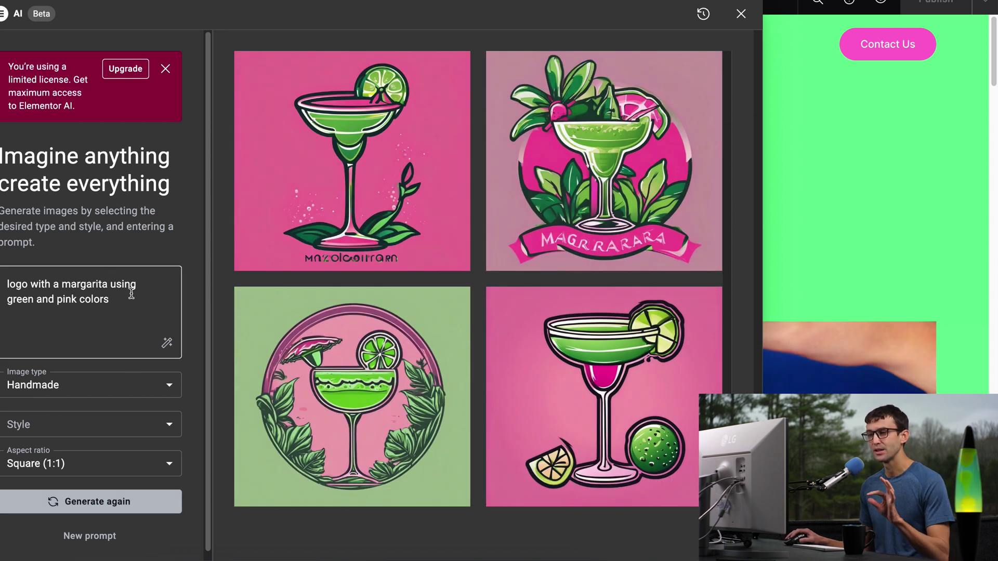
Step: Switch the image type to Digital Art and regenerate from the prompt "logo with a margarita using pink and green colors"
left_click(129, 389)
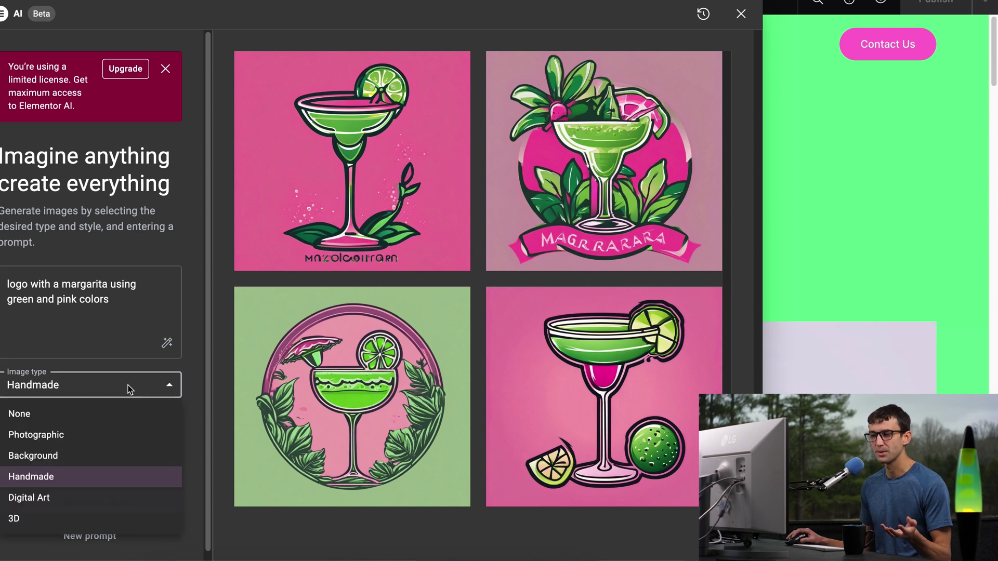
left_click(66, 501)
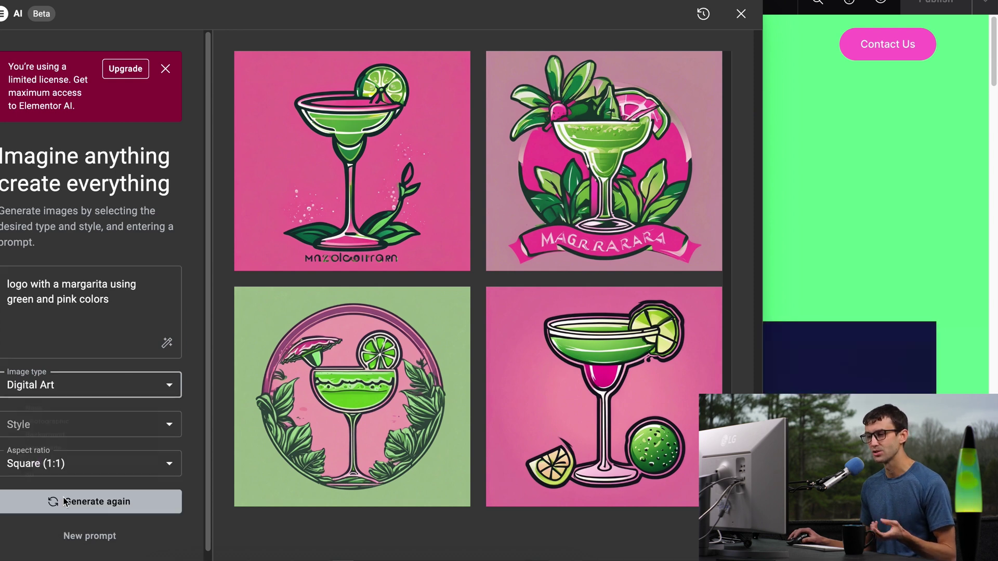
left_click(123, 504)
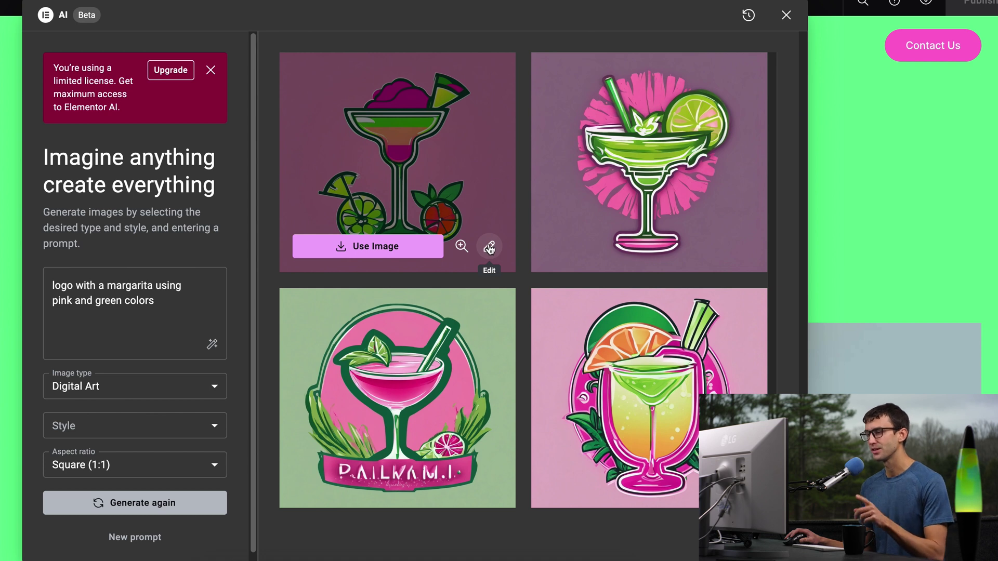
Step: Remove the background from the first generated margarita image and use the result as the site logo
left_click(488, 249)
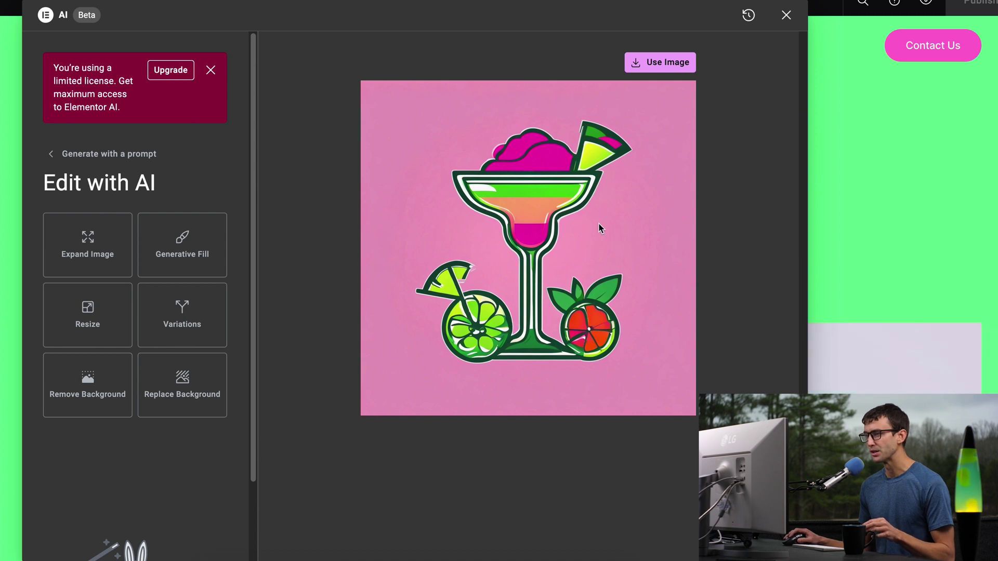
left_click(82, 398)
left_click(127, 295)
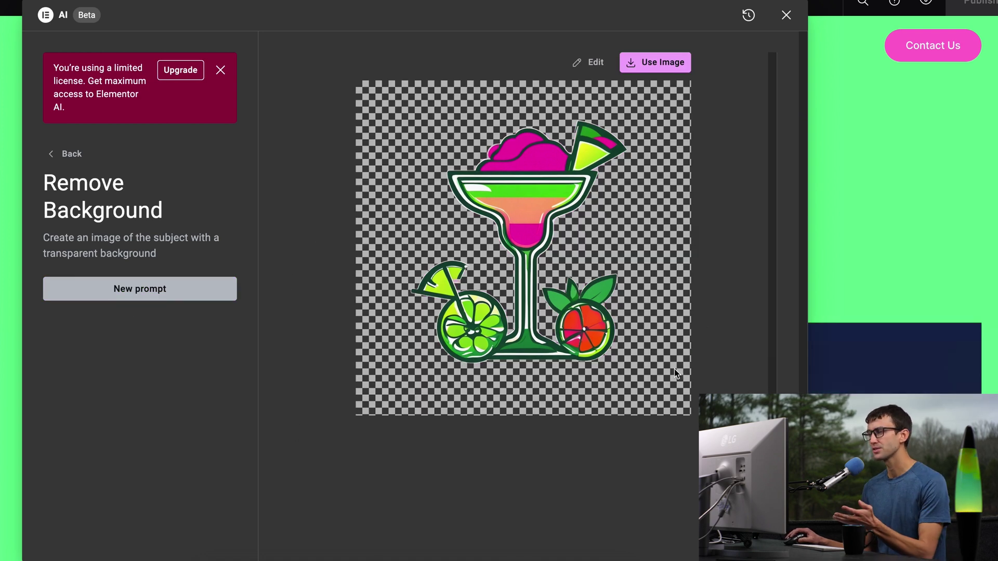
left_click(675, 70)
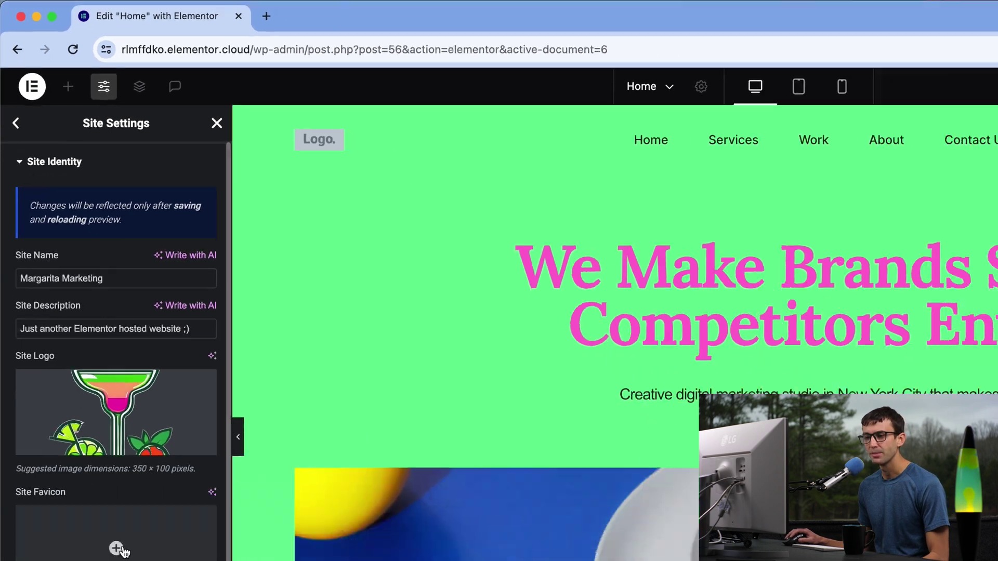
Step: Set the site favicon to the transparent margarita image from the Media Library, save the site identity changes and reload the editor
left_click(93, 415)
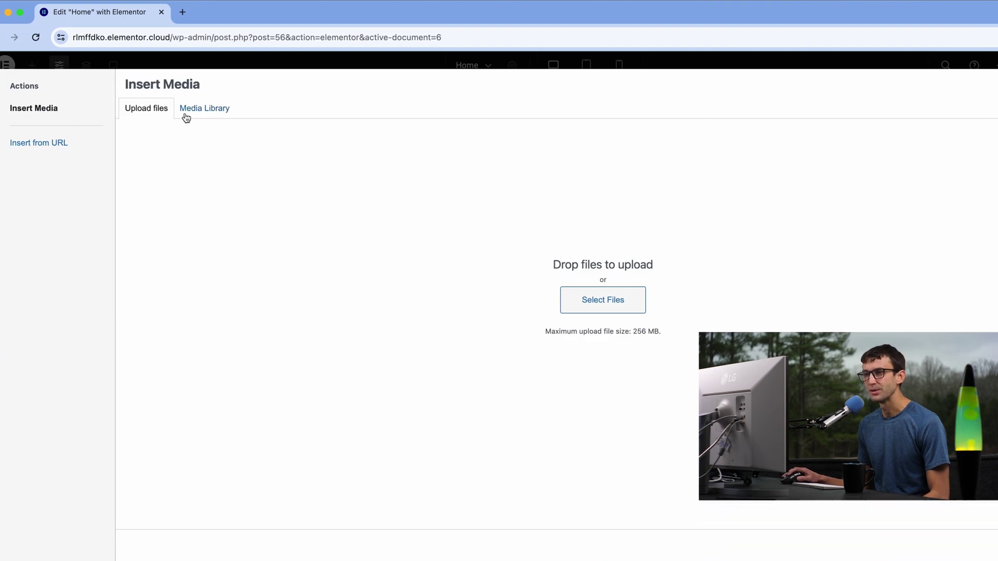
left_click(205, 114)
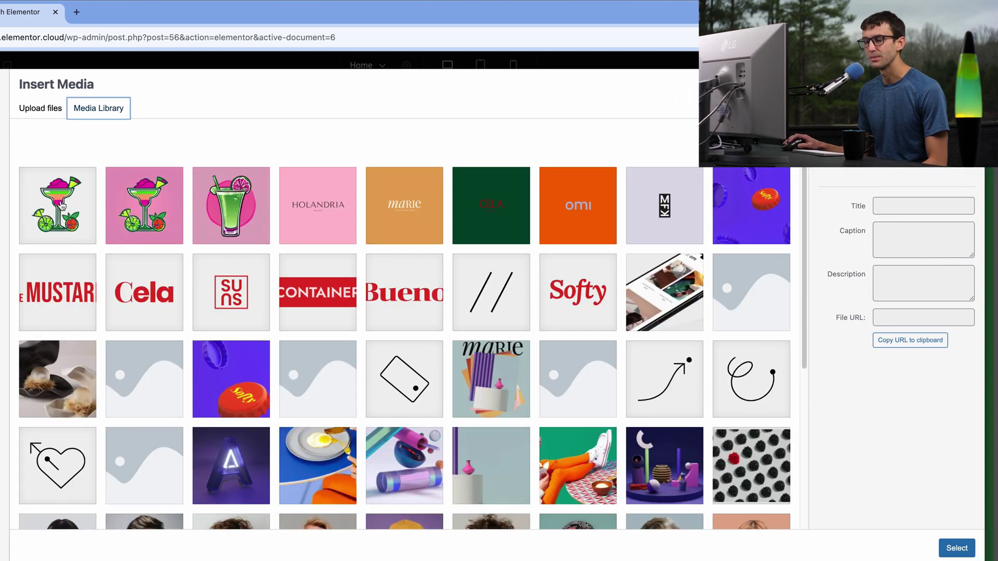
left_click(62, 205)
left_click(947, 547)
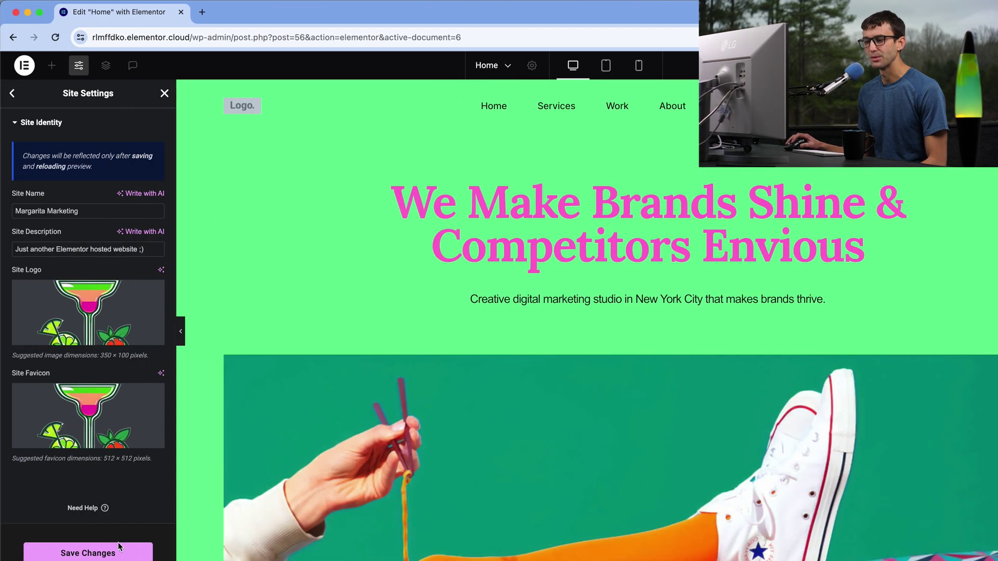
left_click(118, 552)
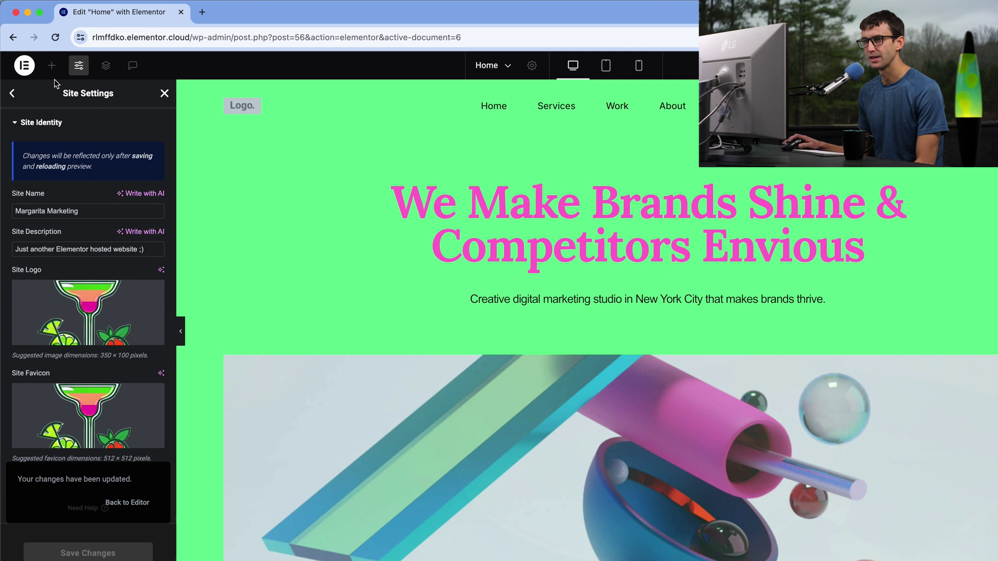
left_click(56, 39)
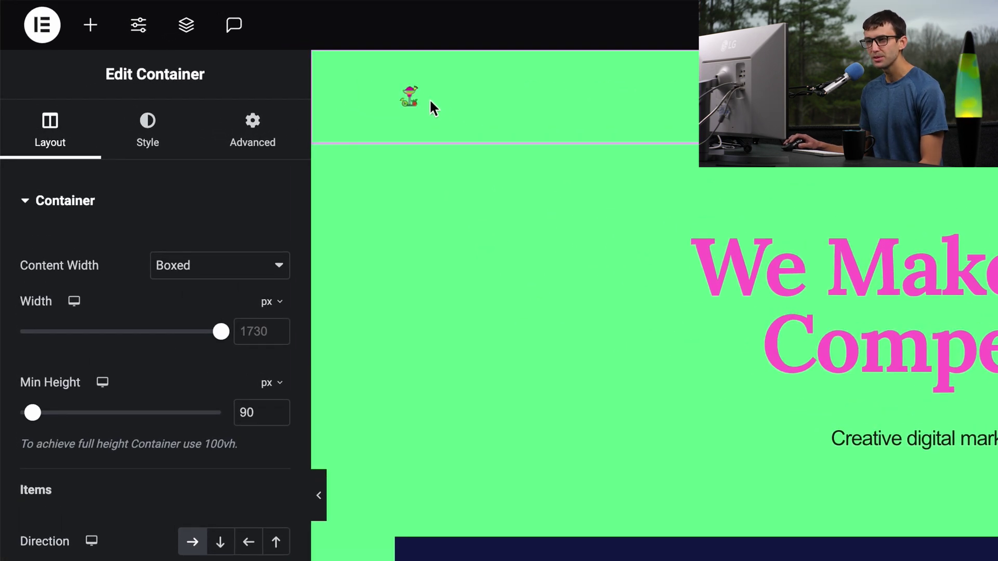
Step: Enlarge the margarita site logo in the header by increasing its height
mouse_move(424, 104)
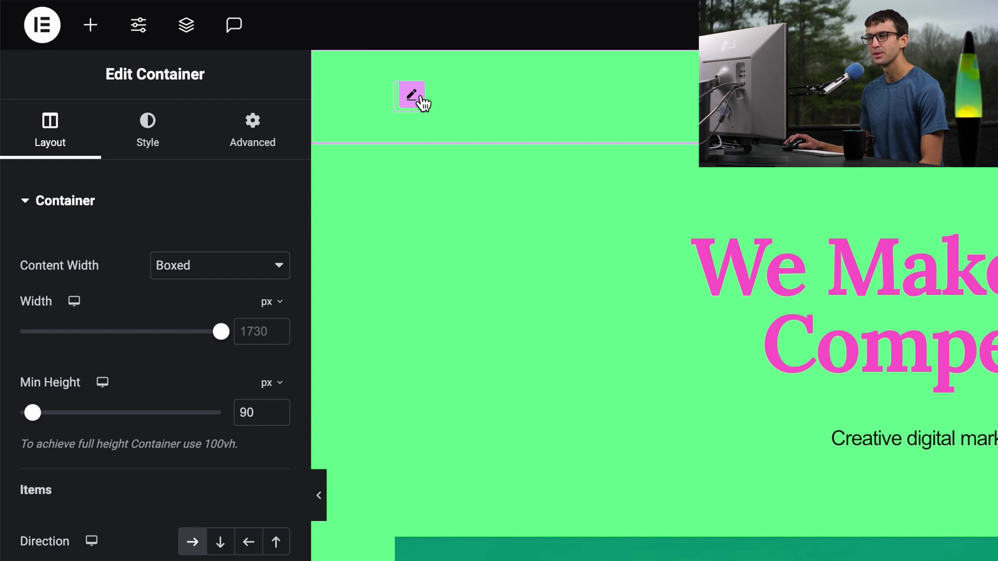
left_click(422, 101)
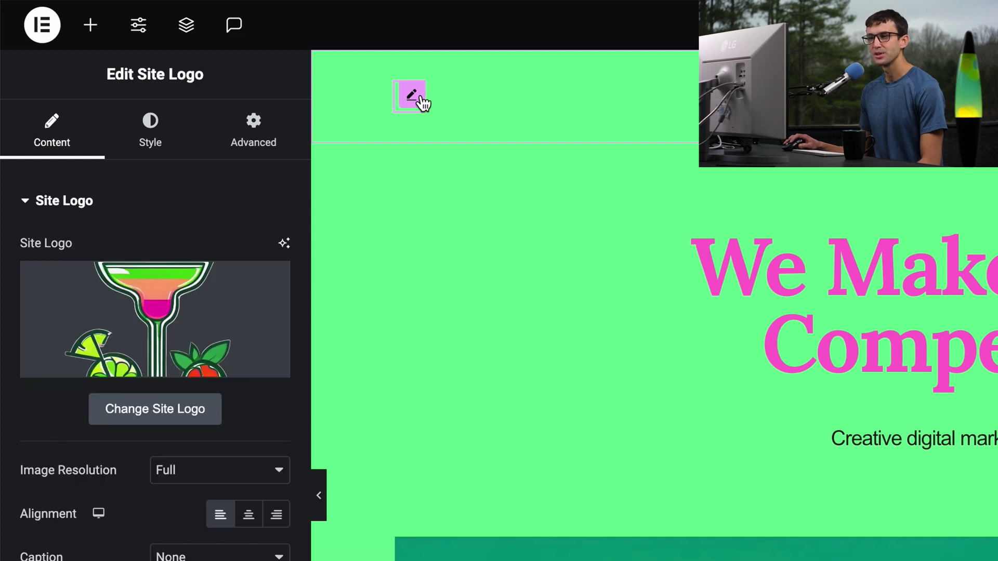
left_click(144, 127)
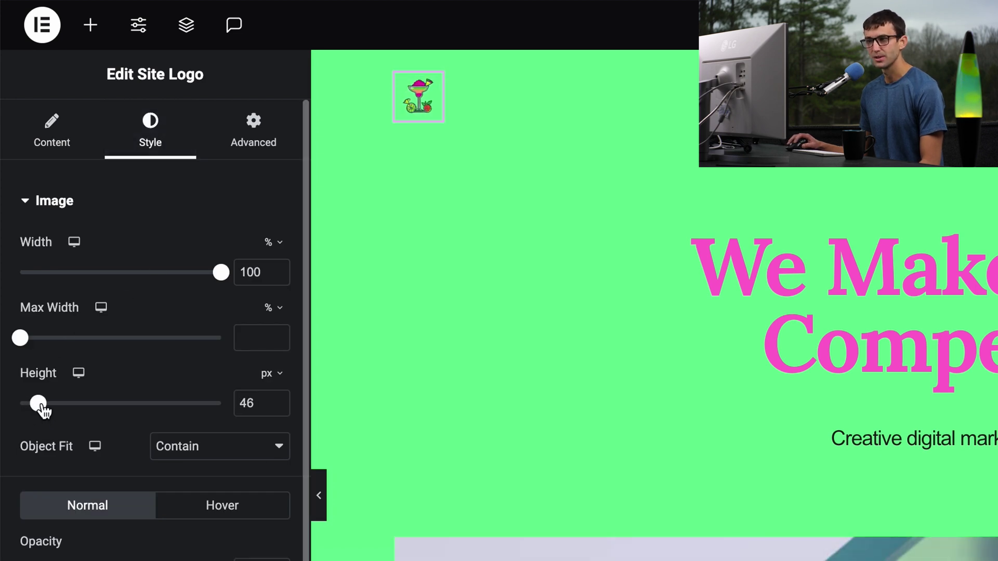
left_click_drag(41, 409, 53, 411)
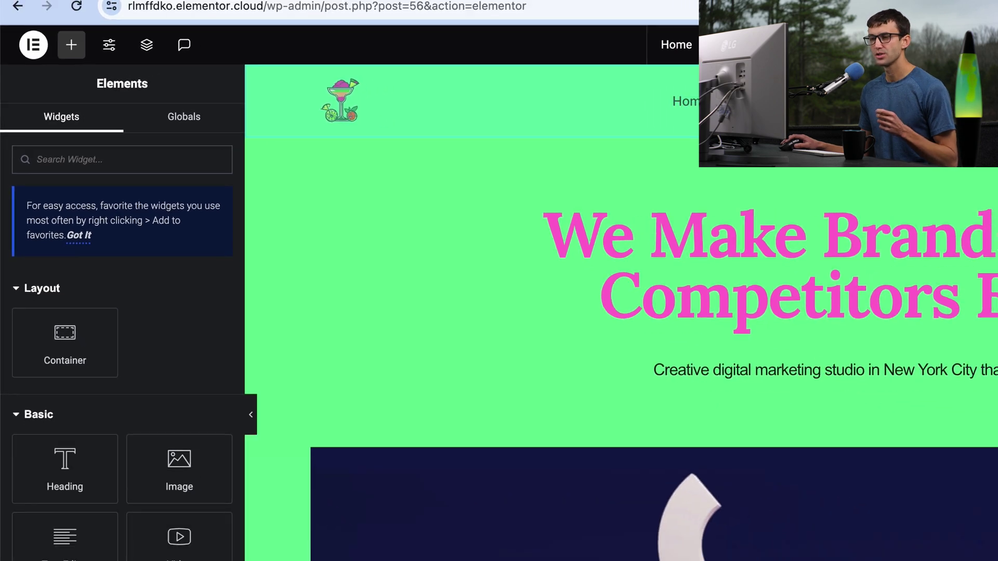
Step: Clear the site description in the site identity settings
left_click(110, 49)
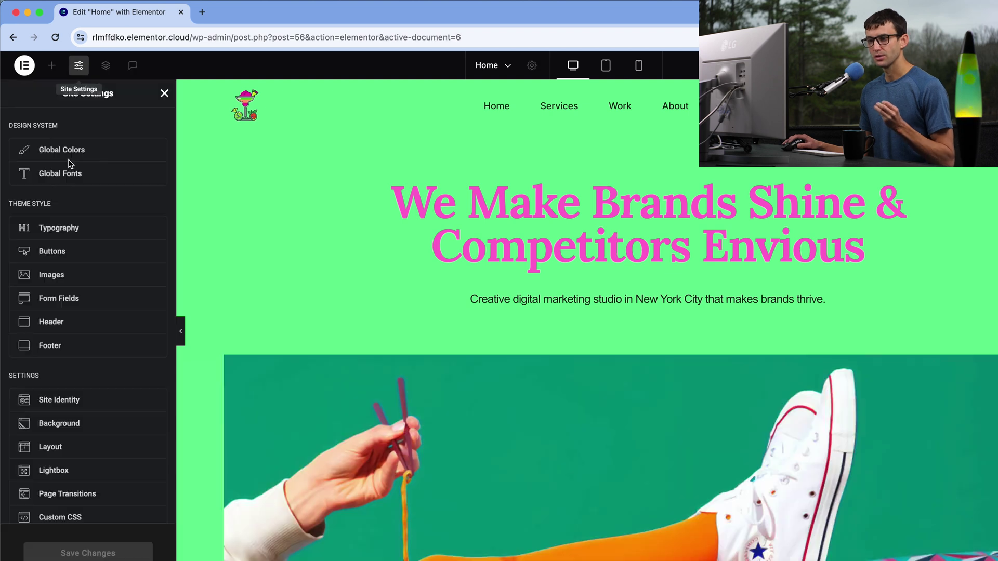
left_click(59, 400)
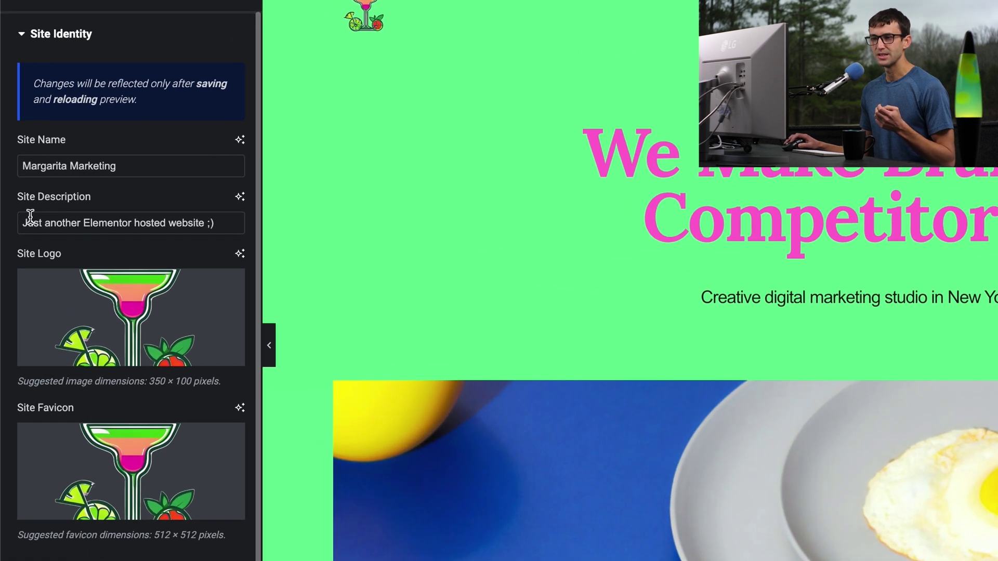
left_click_drag(26, 222, 257, 229)
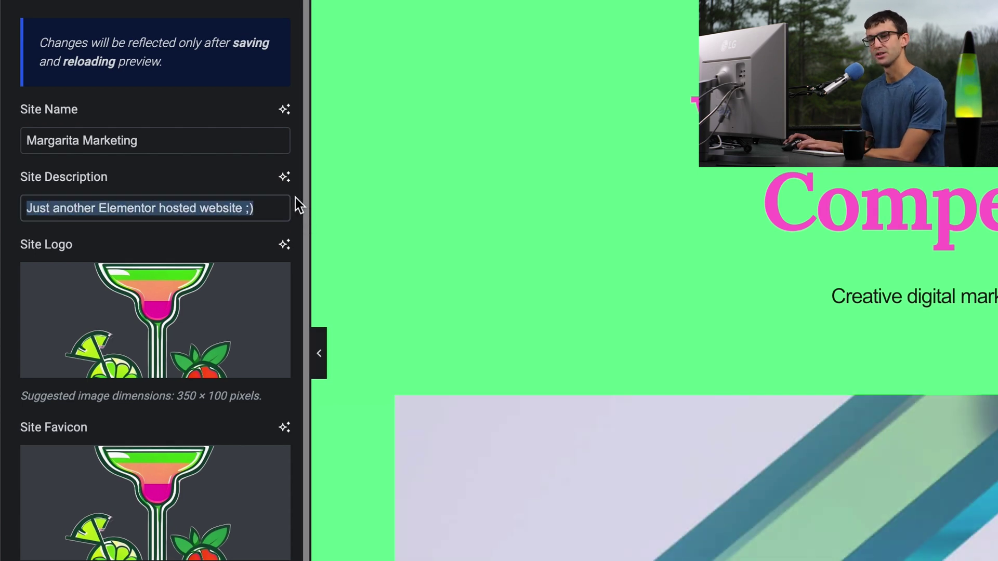
key("BackSpace")
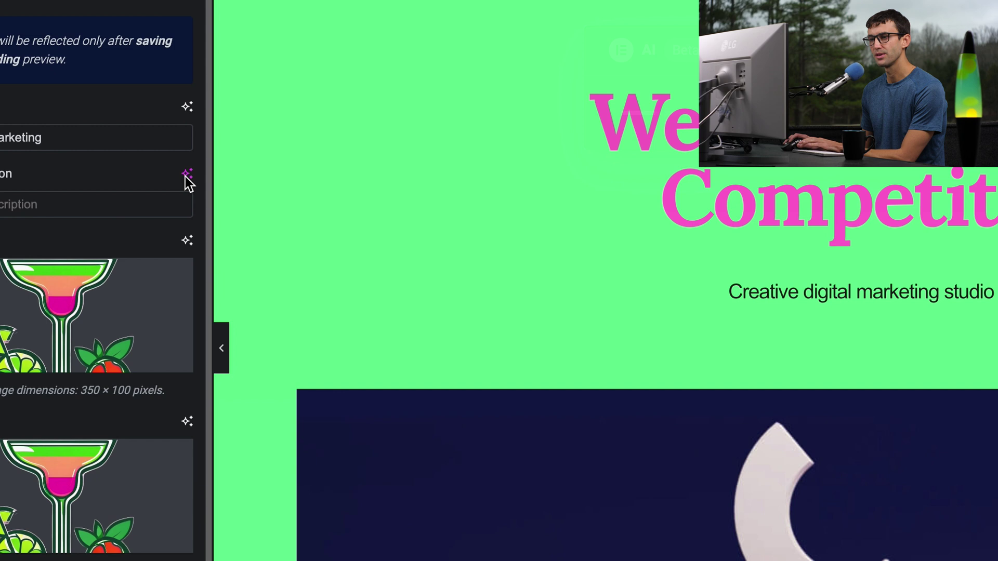
Step: Generate an AI site description from the prompt "Craft a catchy slogan for a company called Margarita Marketing. Make it one sentence"
left_click(284, 180)
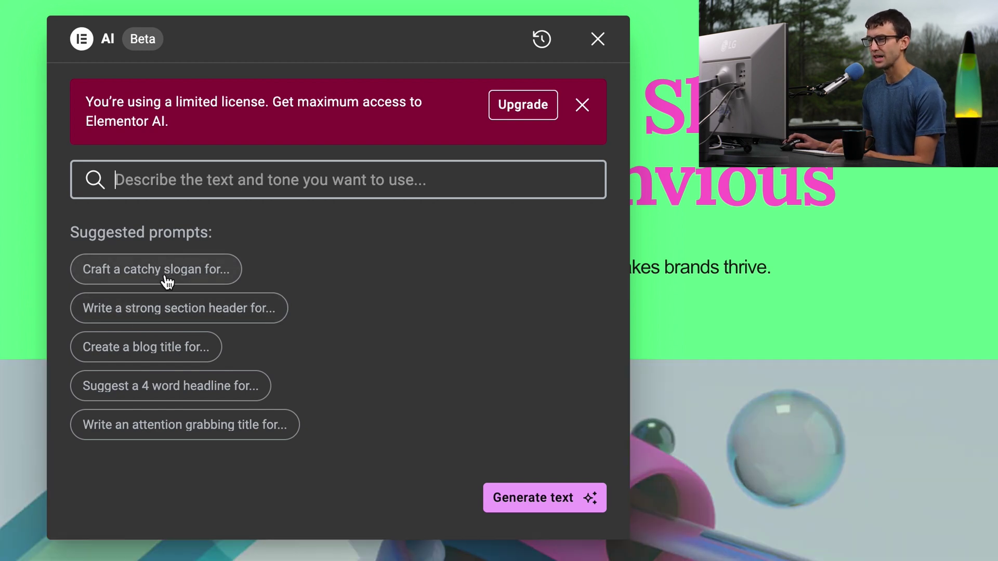
left_click(167, 276)
left_click_drag(337, 188, 14, 177)
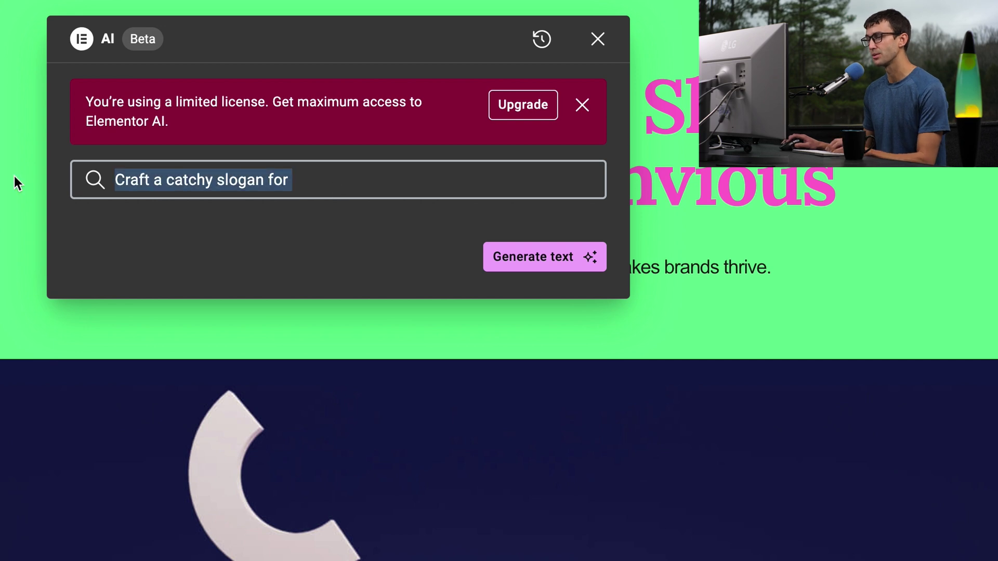
left_click(421, 182)
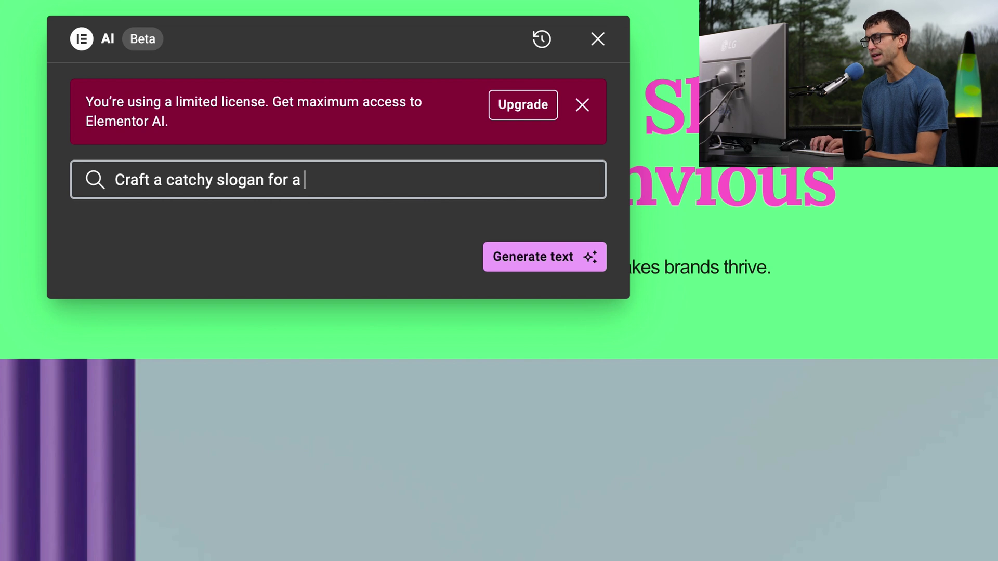
type("pany called Margarita Marketing. Mi")
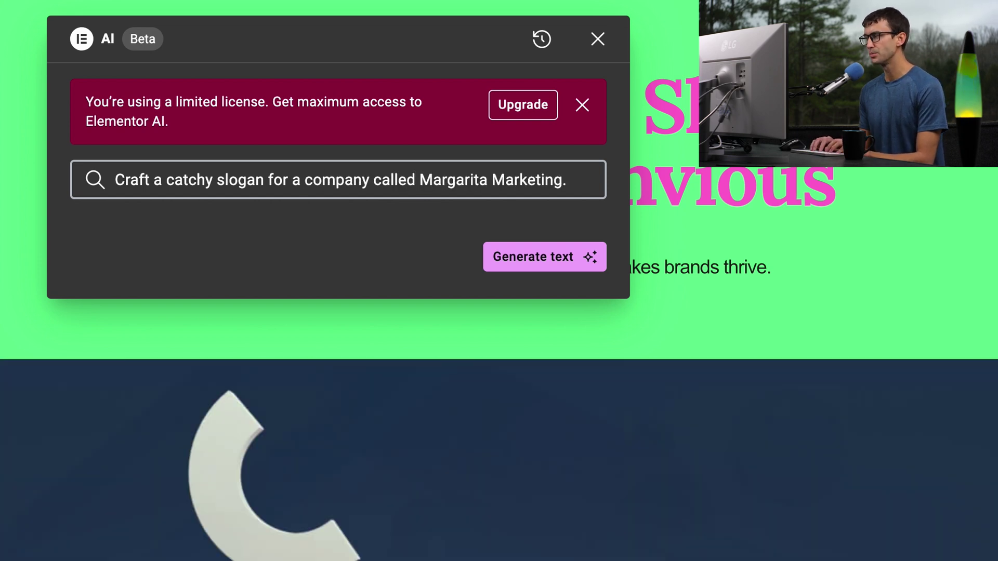
key("BackSpace")
type("ake it one sentence")
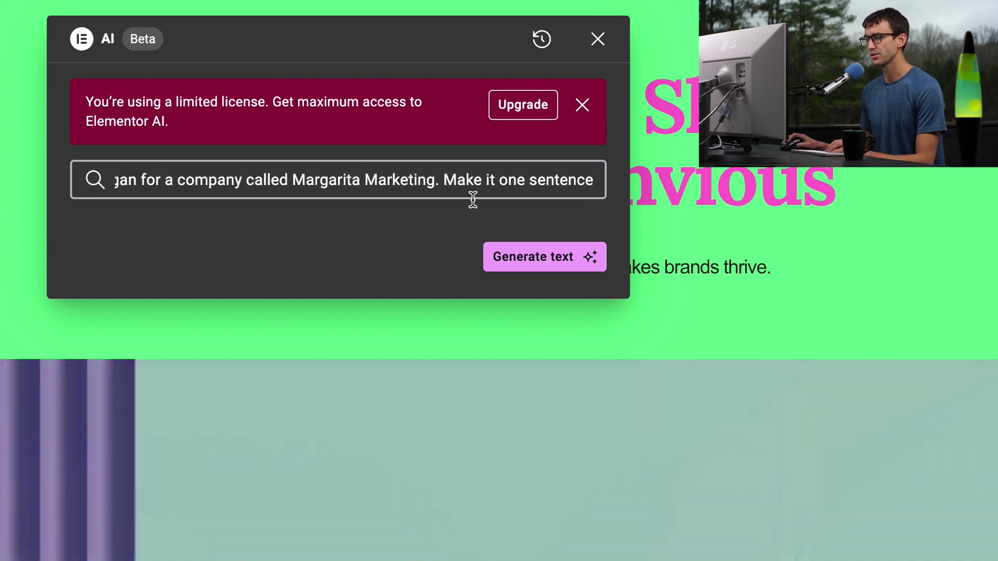
left_click(499, 257)
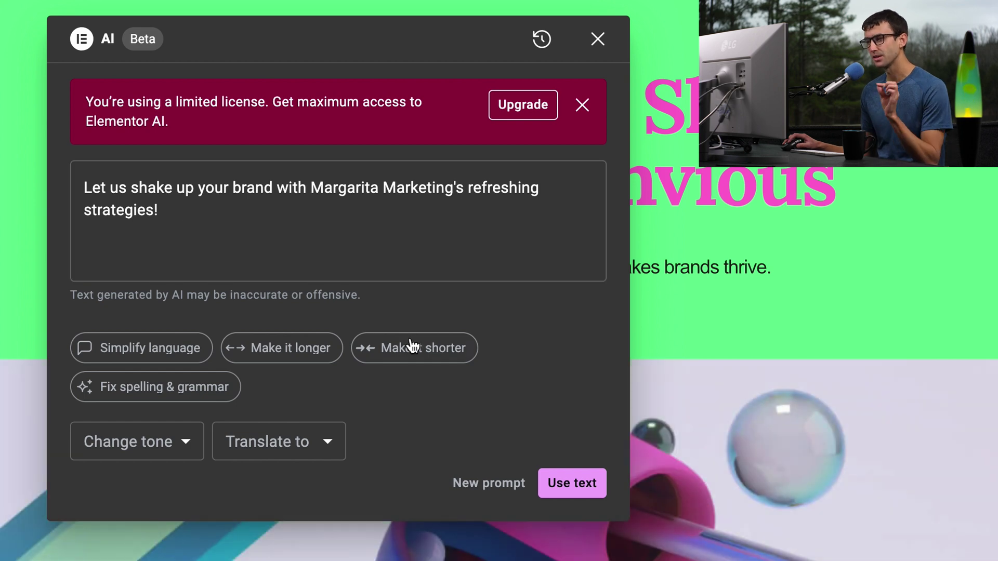
Step: Make the generated slogan shorter, use it as the site description and save the site settings
left_click(427, 359)
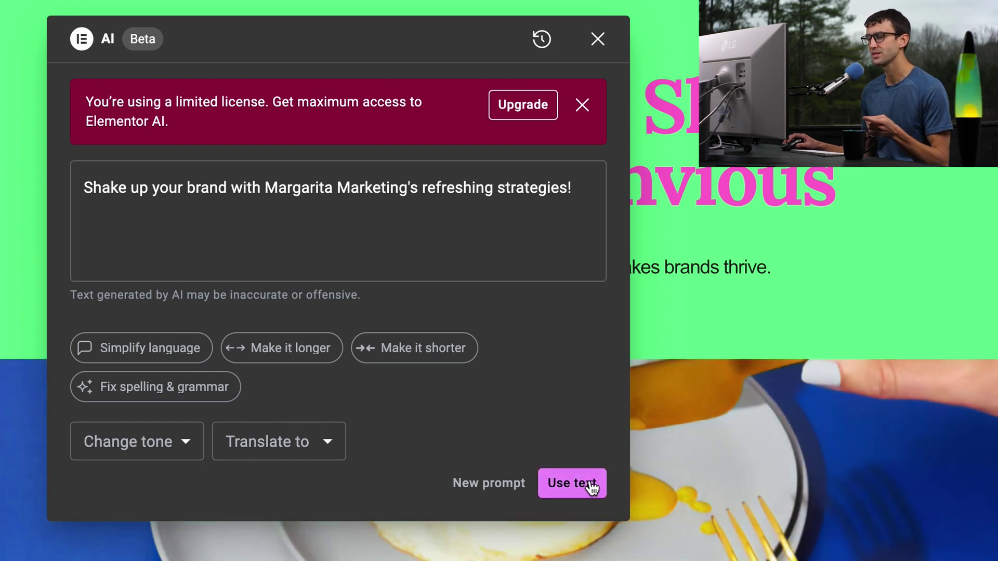
left_click(572, 483)
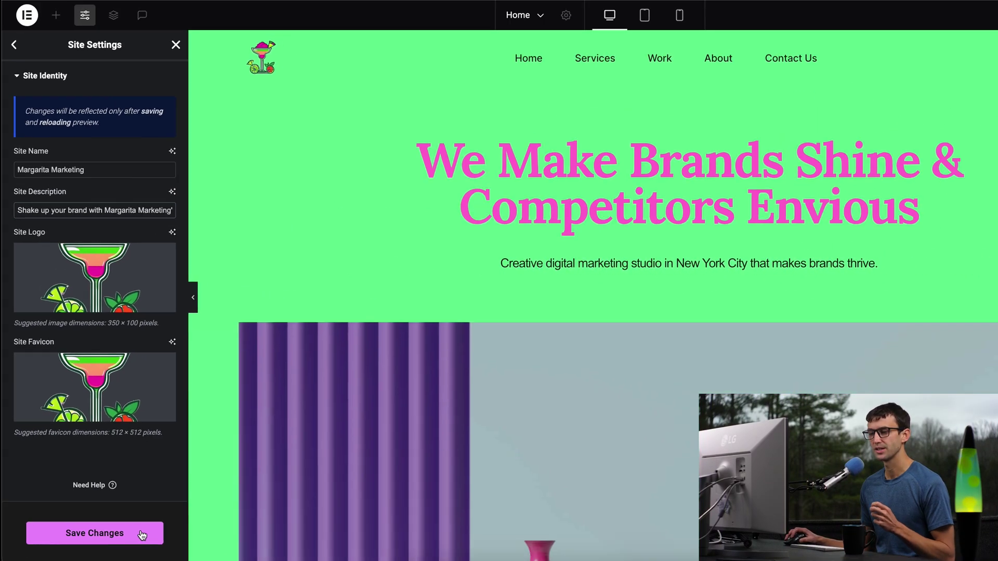
left_click(141, 535)
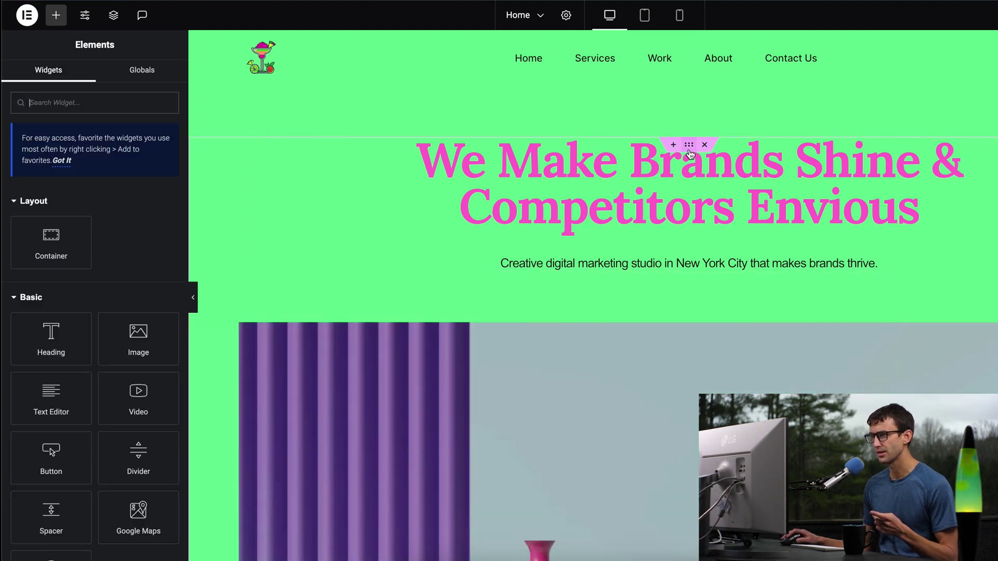
Step: Replace the hero heading's title with AI text generated from the prompt "Write a headline for a company called Margarita Marketing"
key("ctrl+p")
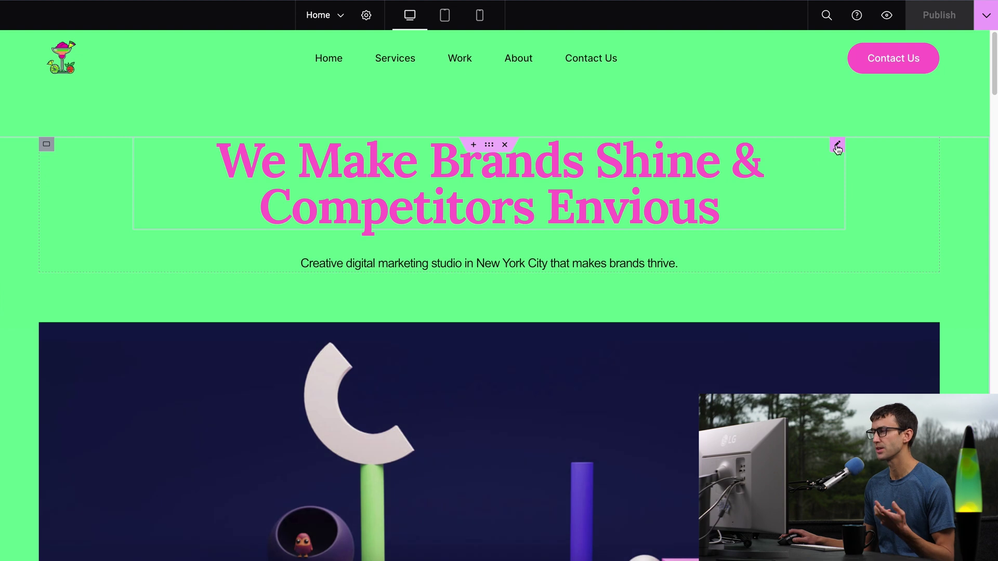
left_click(837, 146)
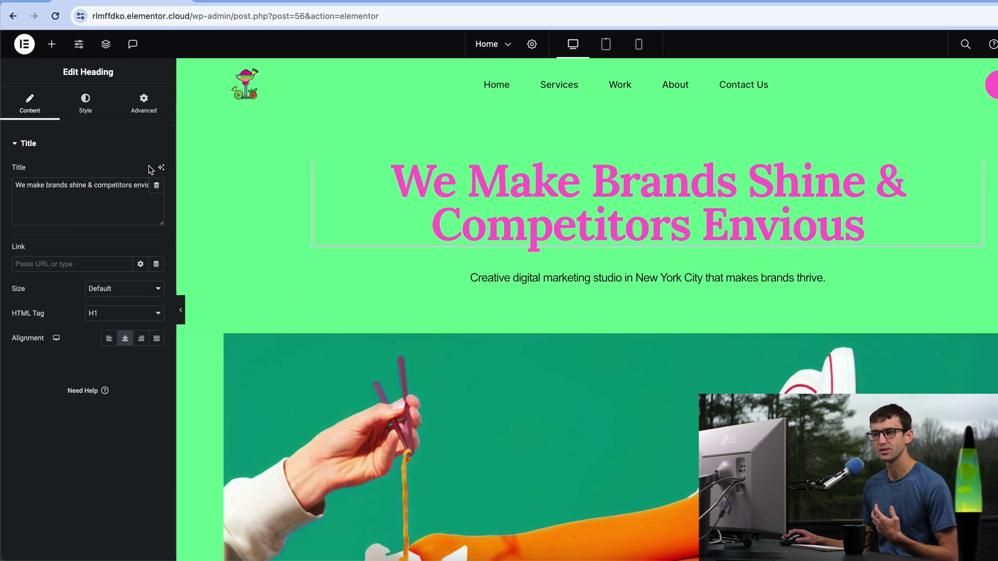
left_click(162, 167)
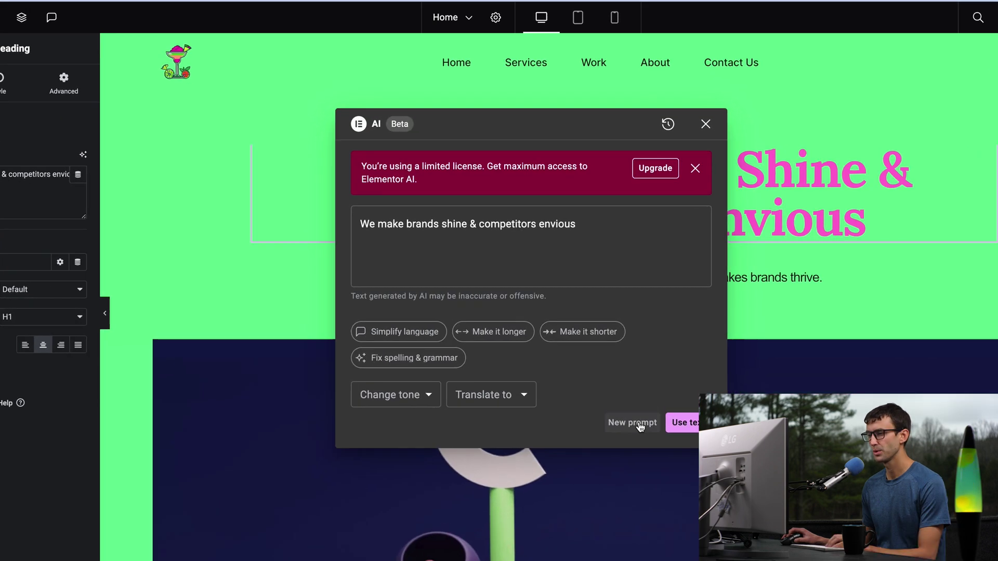
left_click(654, 407)
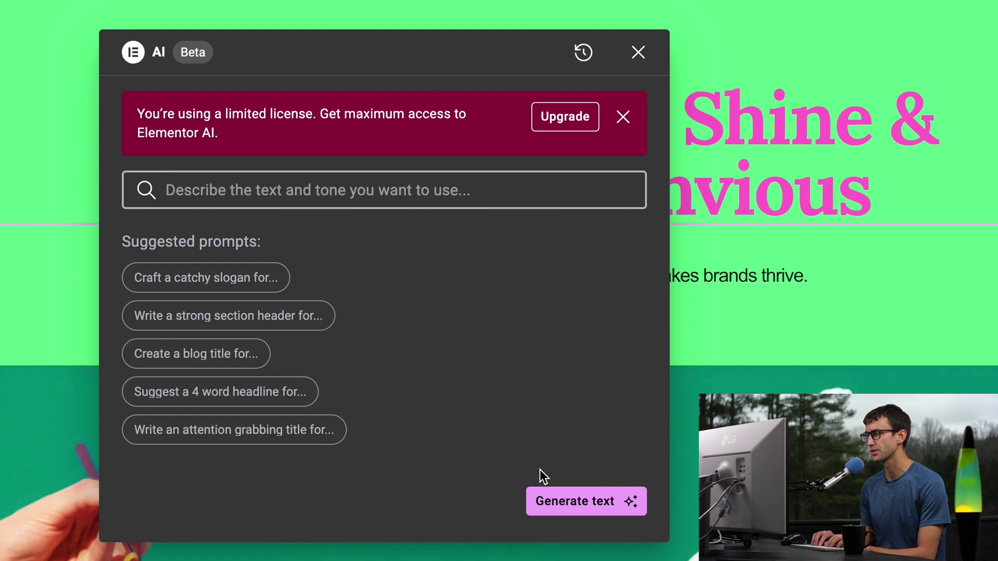
type("Write a")
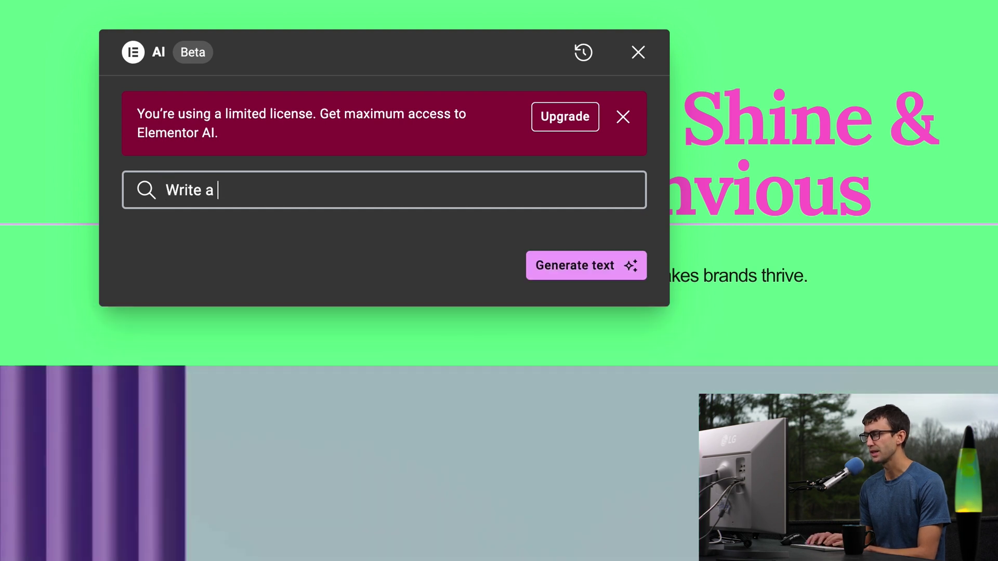
type(" headline for a com")
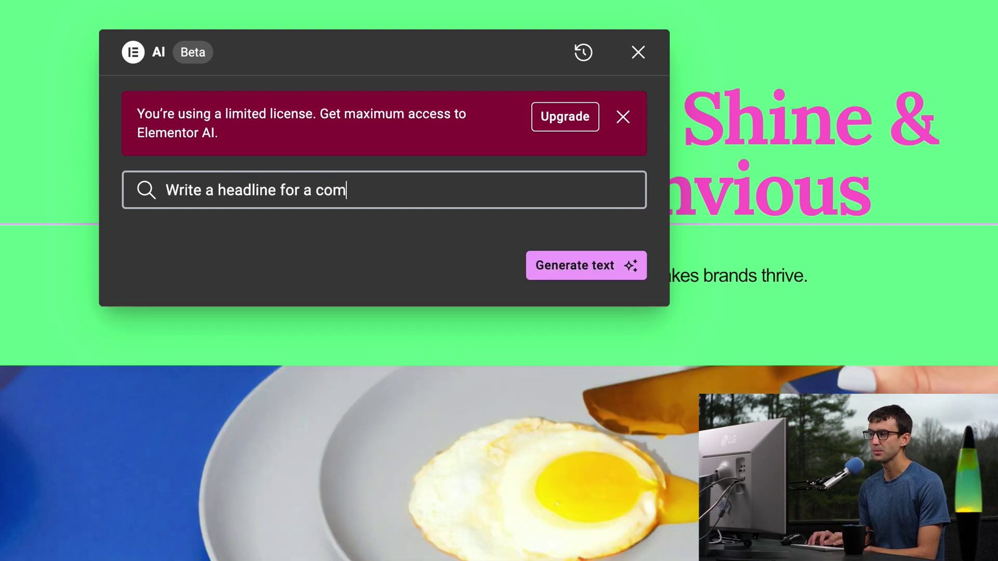
type("pany called Marg")
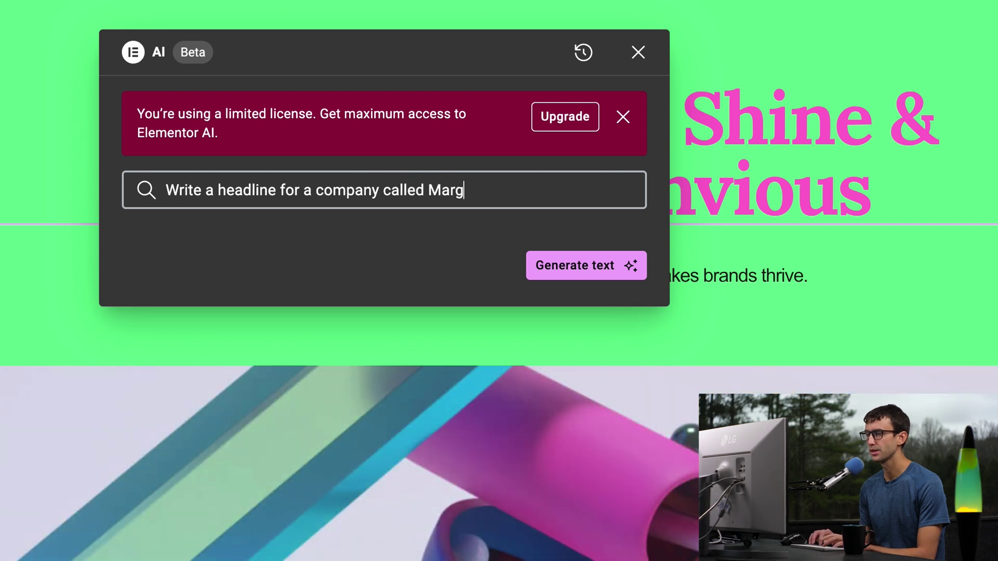
type("arita Marketing")
left_click(589, 269)
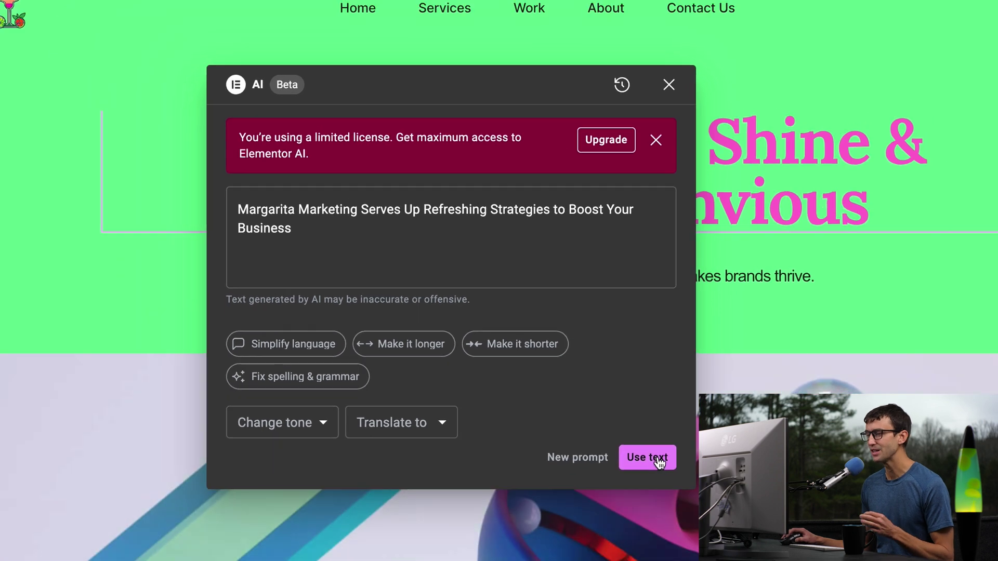
left_click(613, 487)
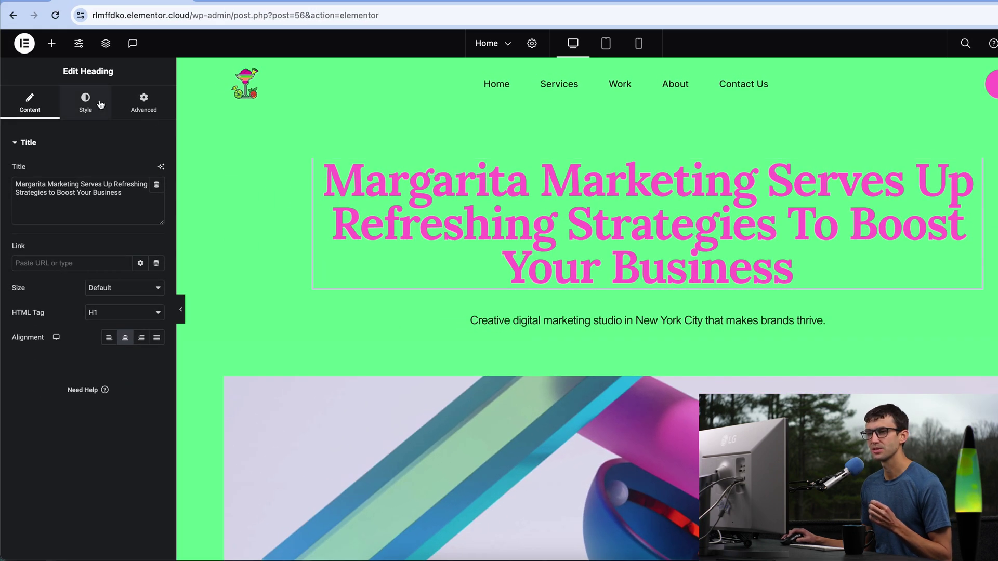
Step: Reduce the hero heading's font size to 56 px
left_click(90, 105)
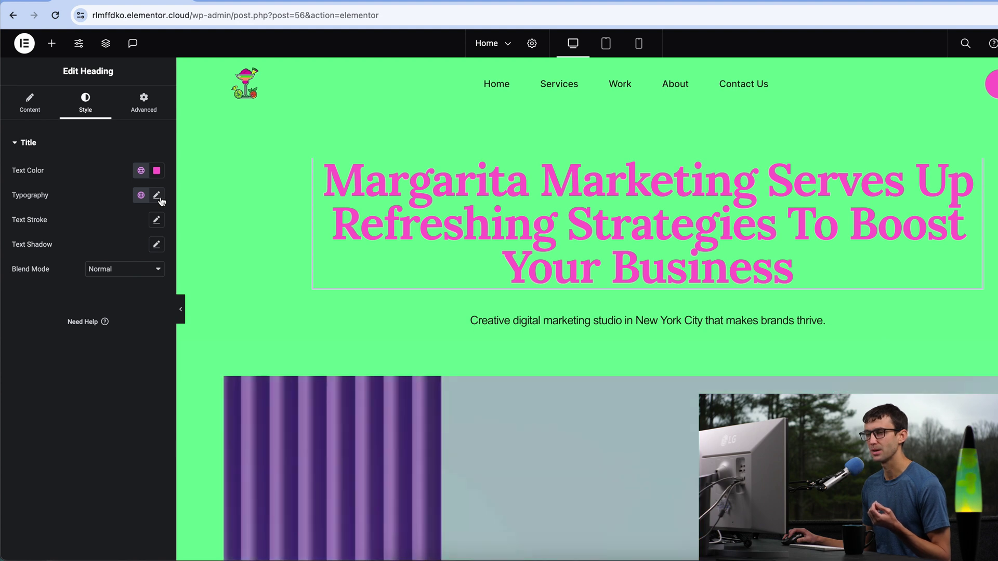
left_click(156, 196)
left_click_drag(55, 292, 45, 292)
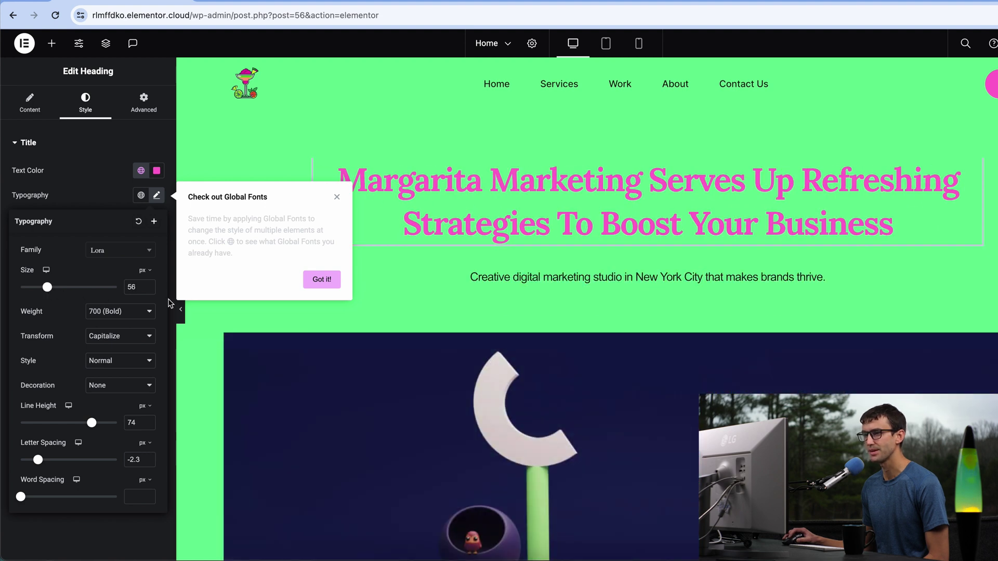
left_click(208, 275)
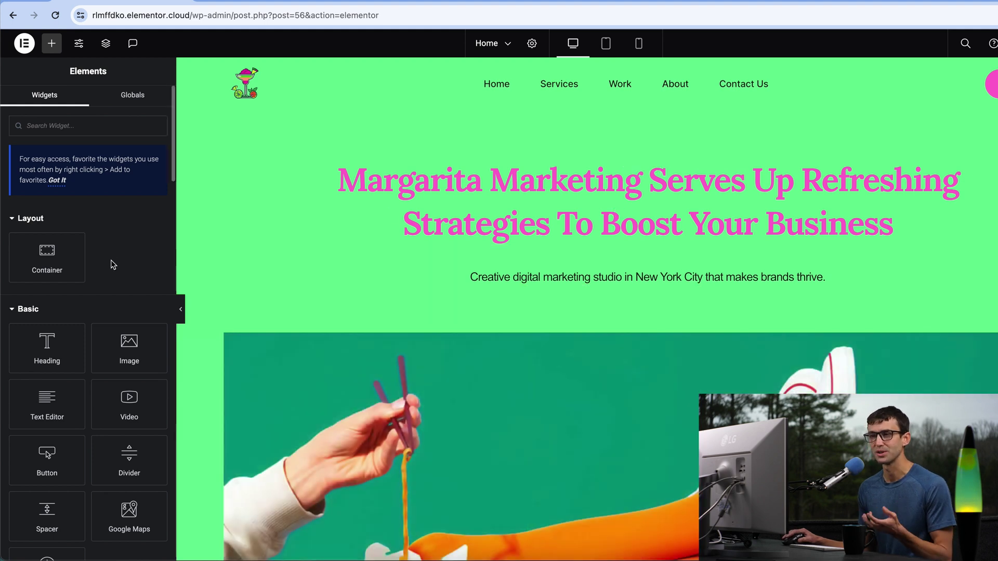
Step: Add an Animated Headline widget between the hero heading and the "Creative digital marketing studio" text
scroll(111, 260, "down", 3)
scroll(107, 263, "down", 12)
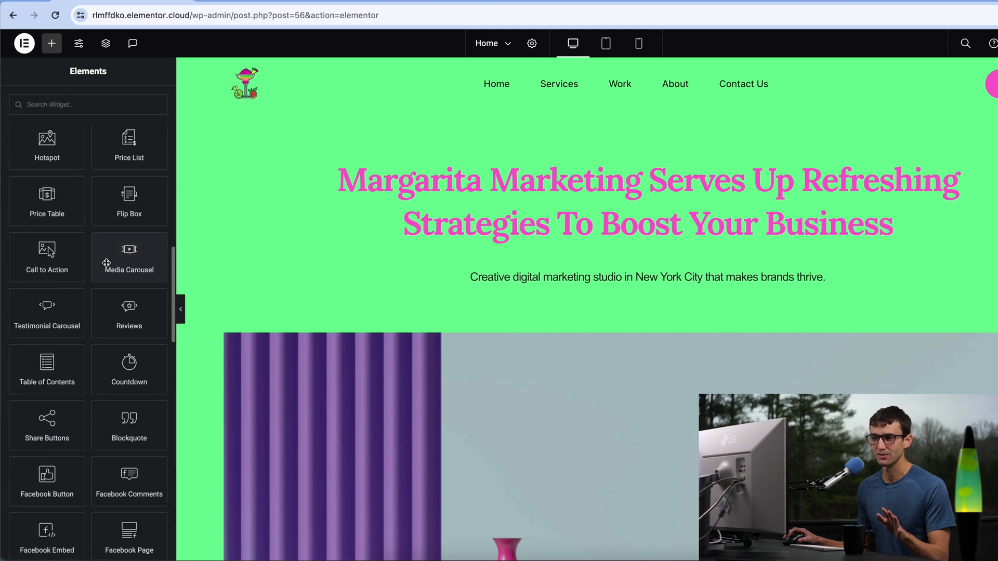
scroll(106, 263, "up", 5)
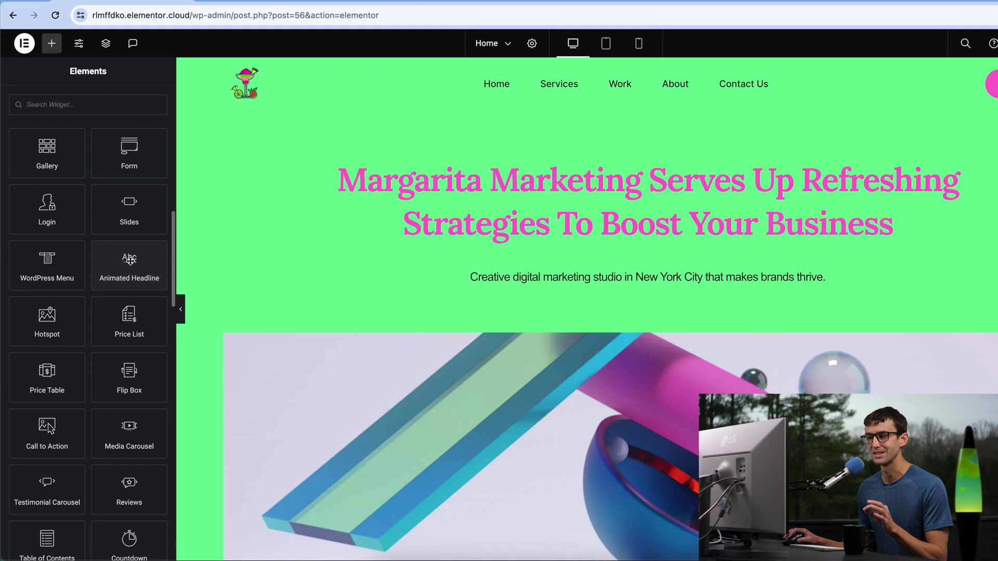
left_click_drag(194, 260, 423, 234)
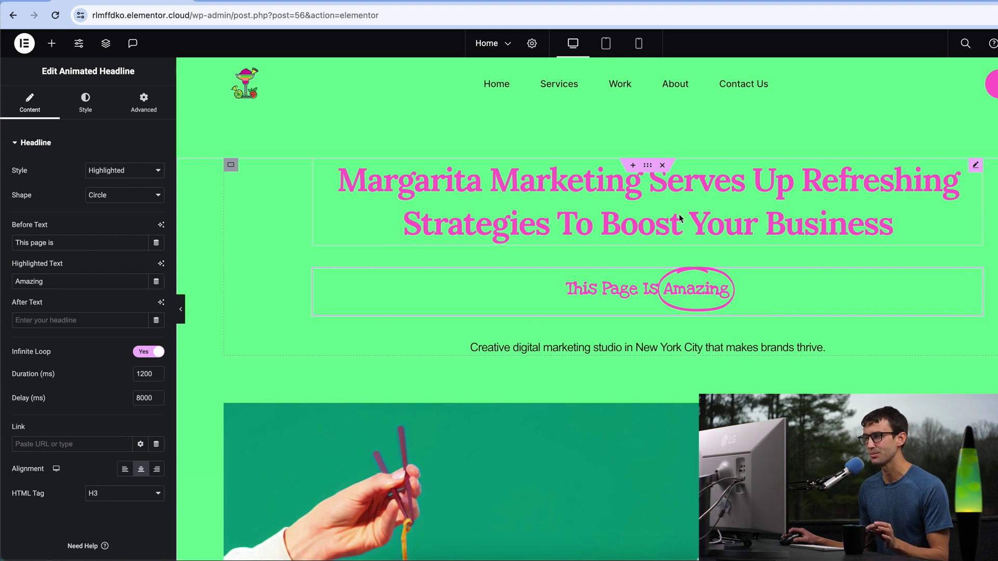
Step: Copy the title text of the hero heading above the animated headline and delete that heading widget
left_click(652, 189)
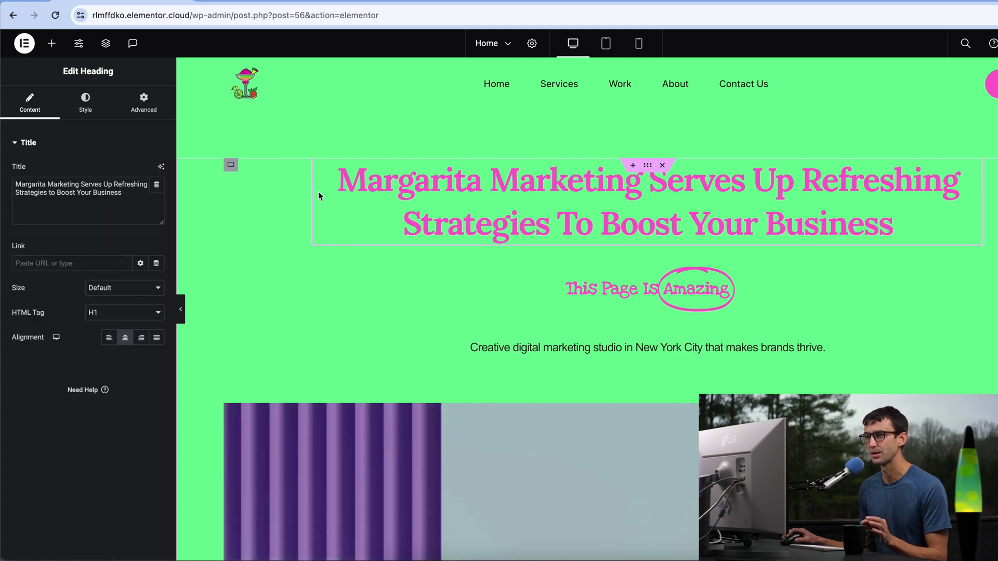
triple_click(90, 193)
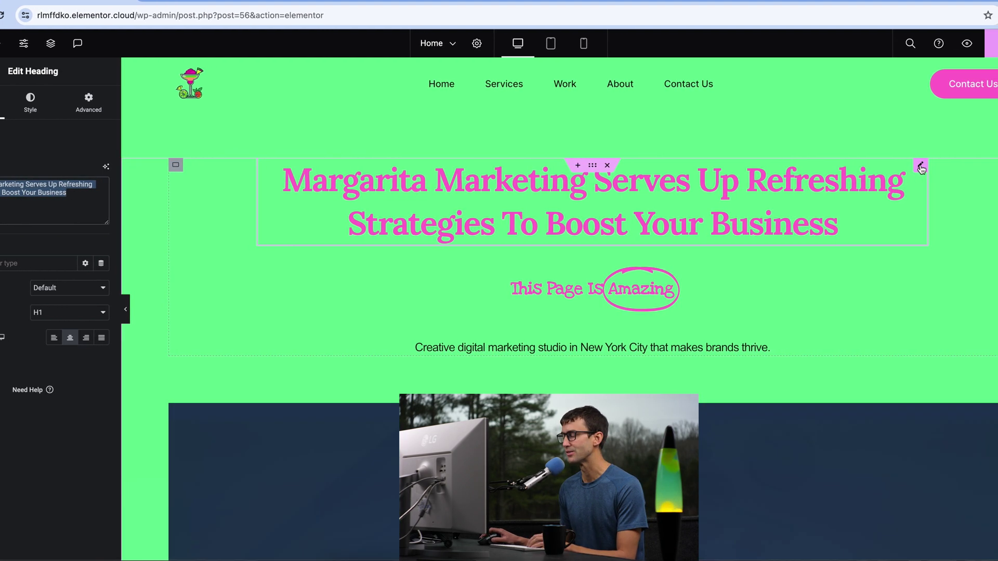
right_click(920, 168)
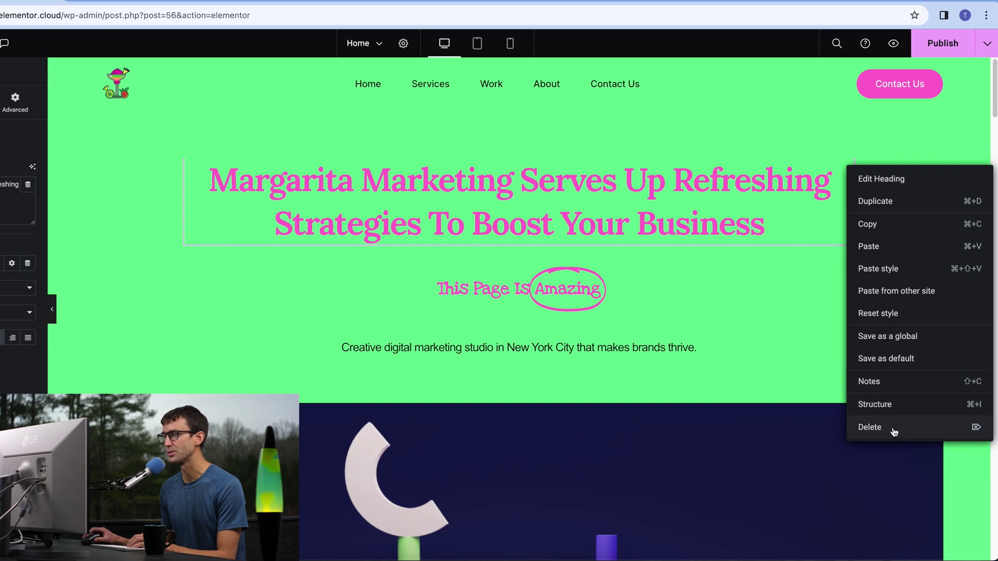
left_click(893, 430)
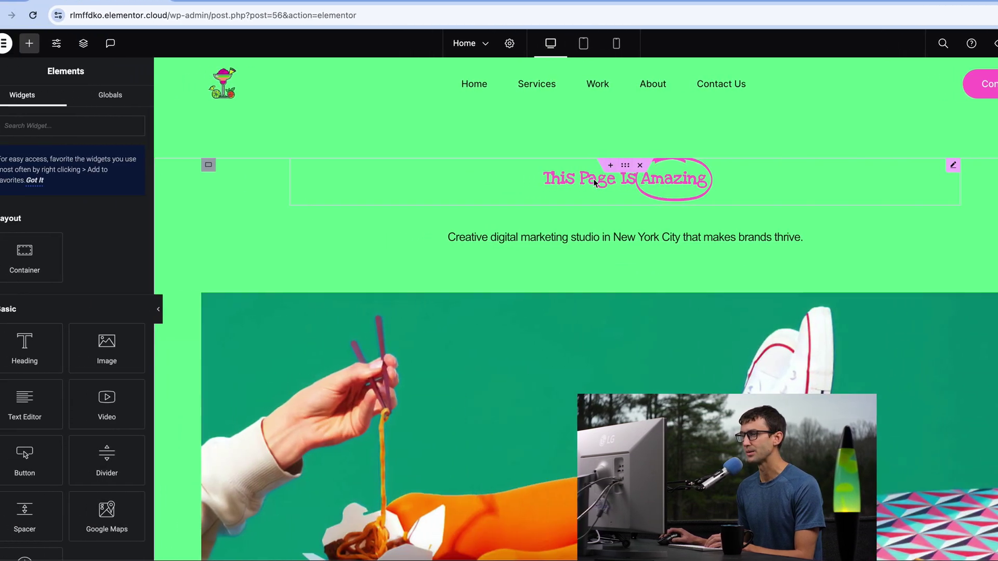
Step: Set the animated headline's before text to "Margarita Marketing Serves Up Refreshing Strategies to" and its highlighted text to "Boost Your Business"
left_click(473, 180)
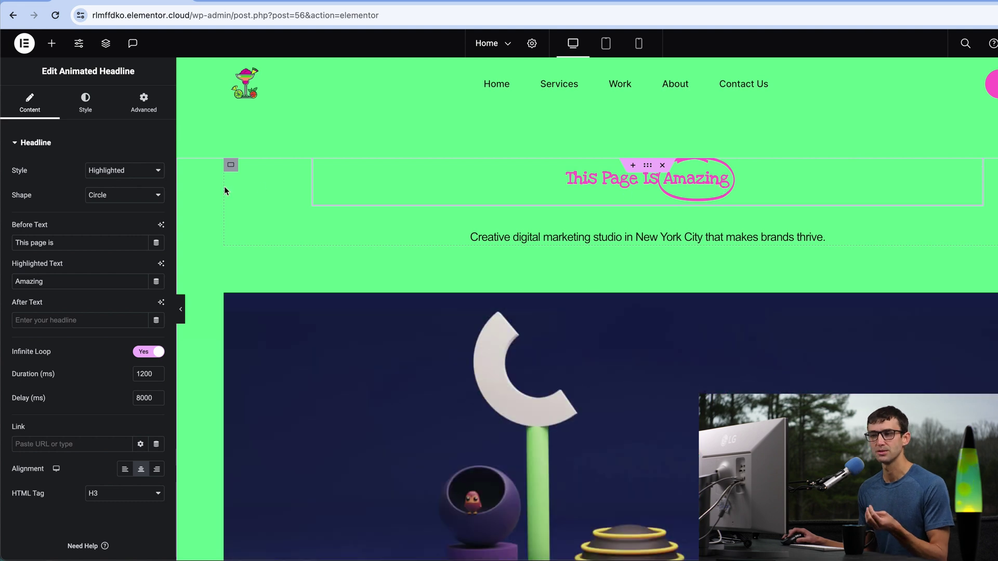
left_click(76, 244)
key("ctrl+a")
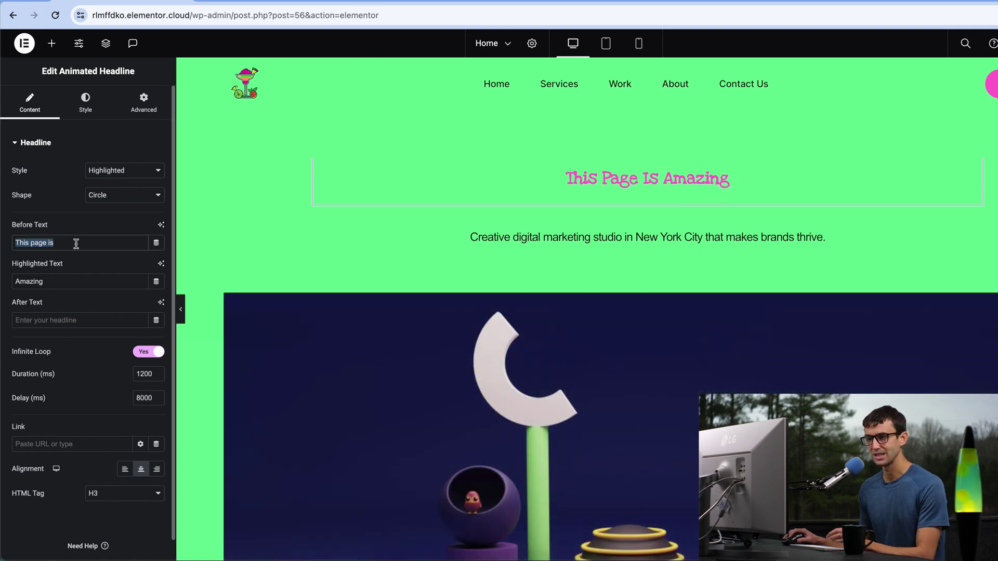
type("Margarita Marketing Serves Up Refreshing Strategies to Boost Your Business")
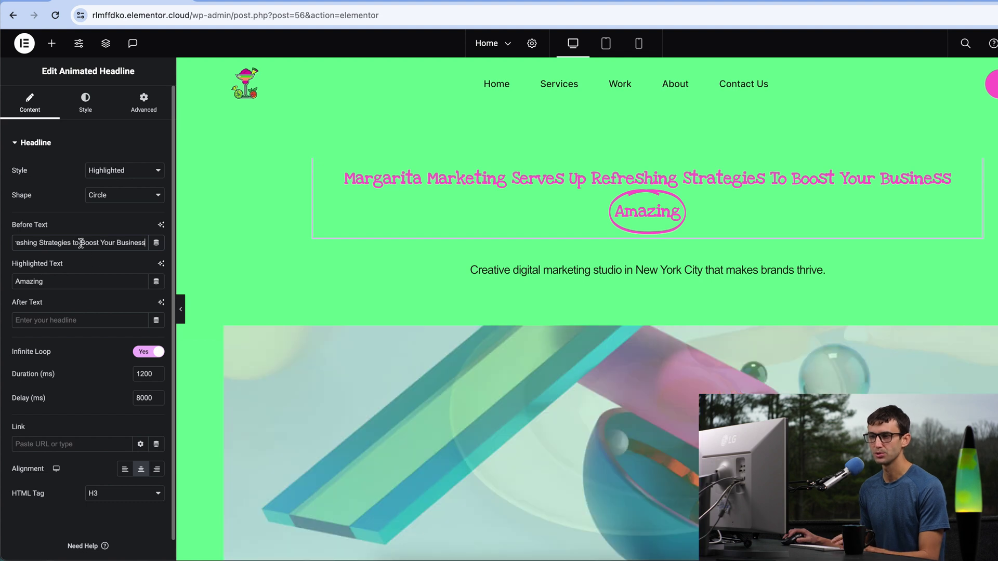
left_click_drag(79, 242, 158, 259)
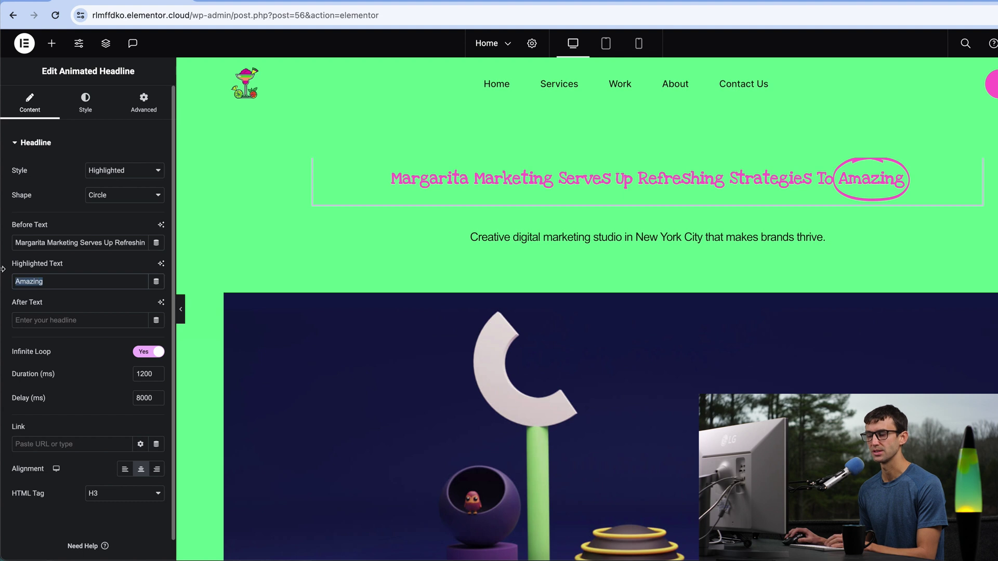
type("Boost Your Business")
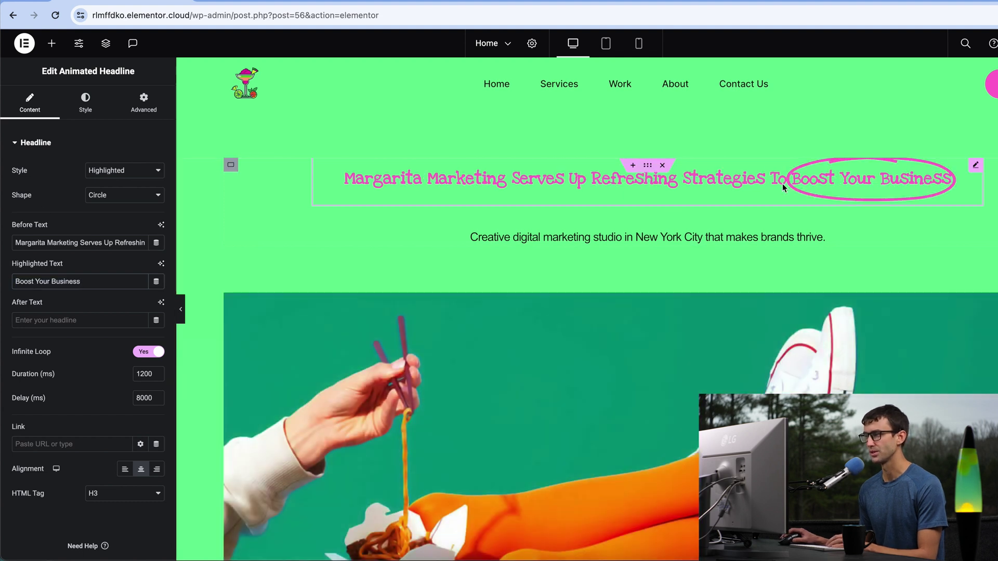
Step: Try the Underline and Double shapes on the animated headline's highlighted text and settle on Double Underline
left_click(139, 196)
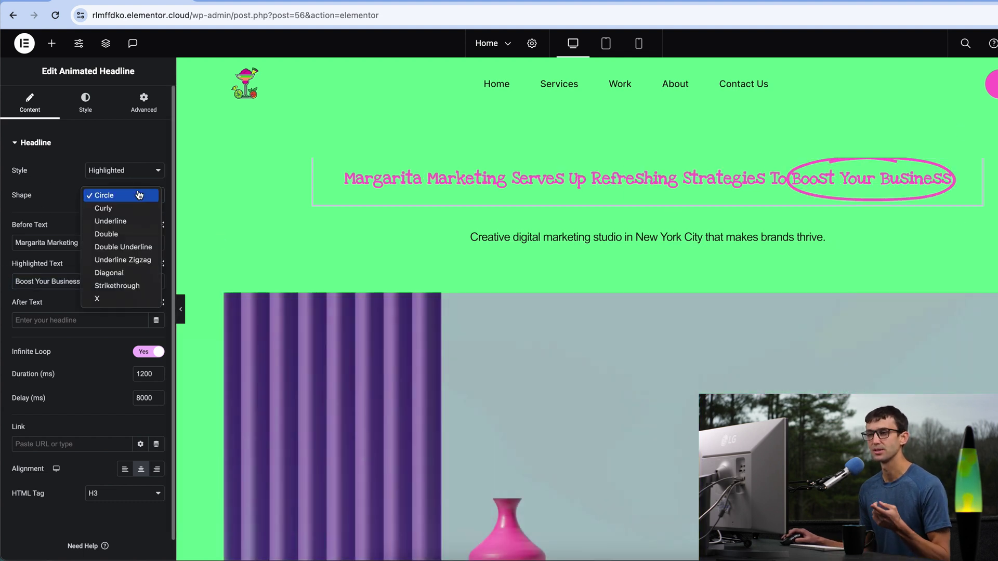
left_click(130, 222)
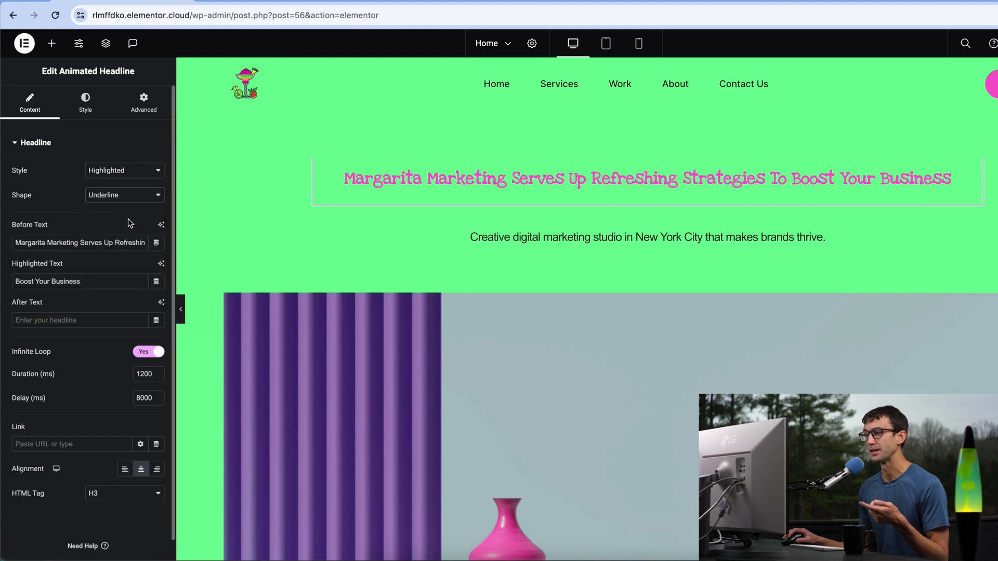
left_click(103, 190)
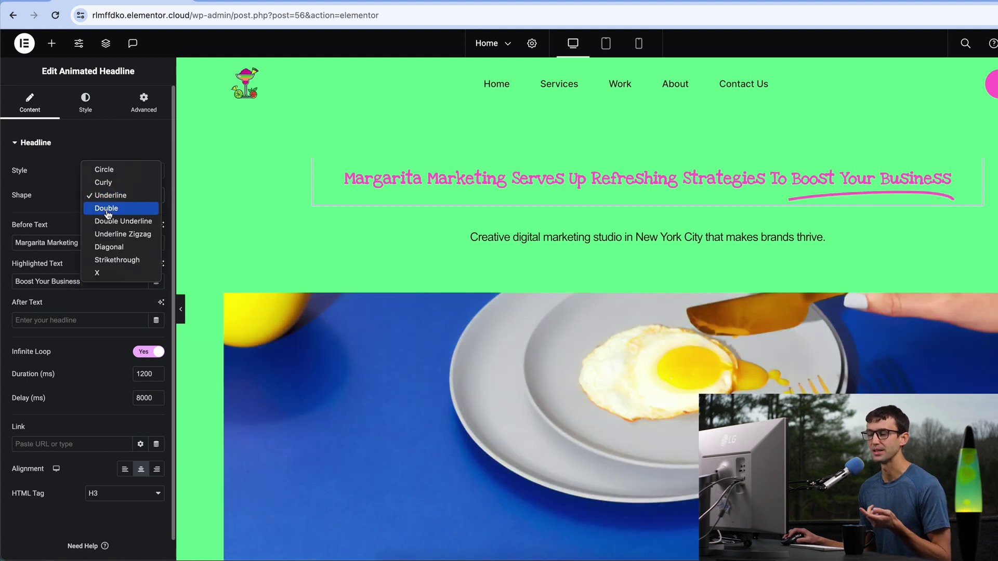
left_click(114, 209)
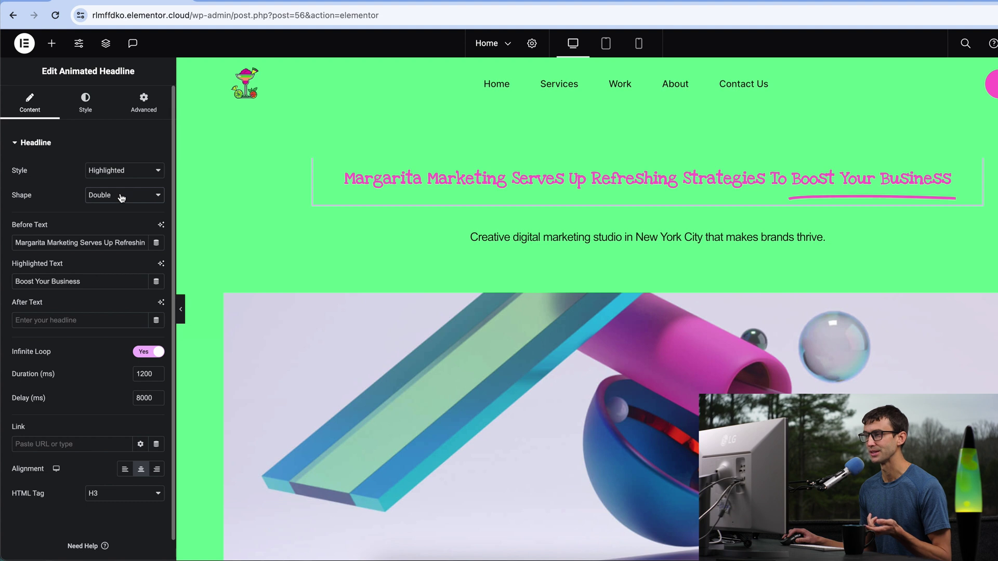
left_click(121, 196)
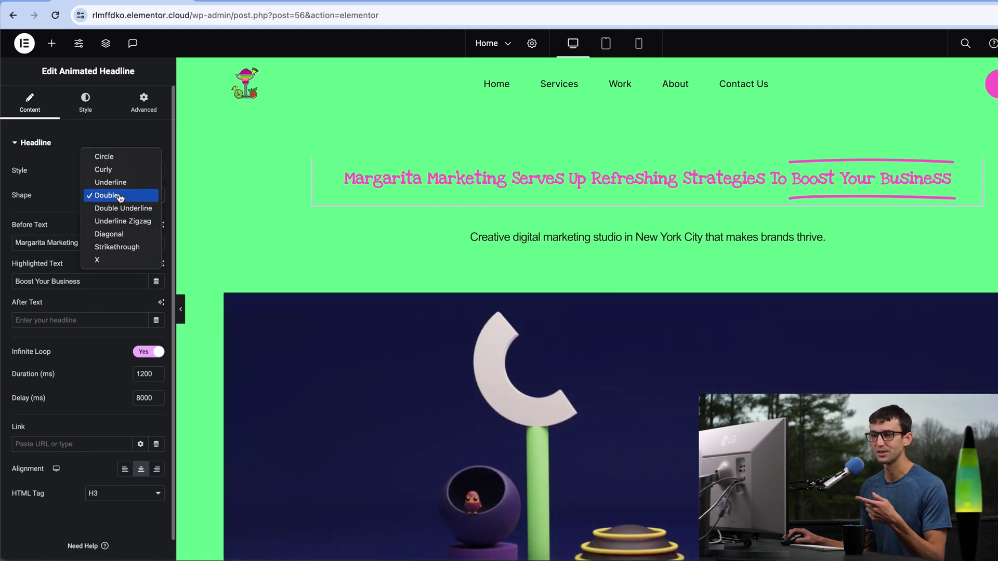
left_click(123, 211)
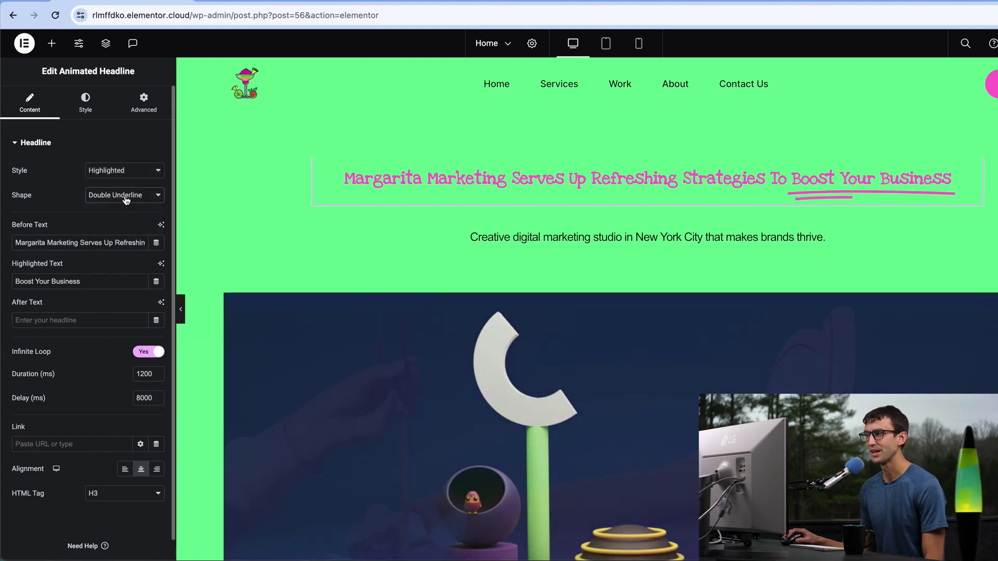
left_click(126, 199)
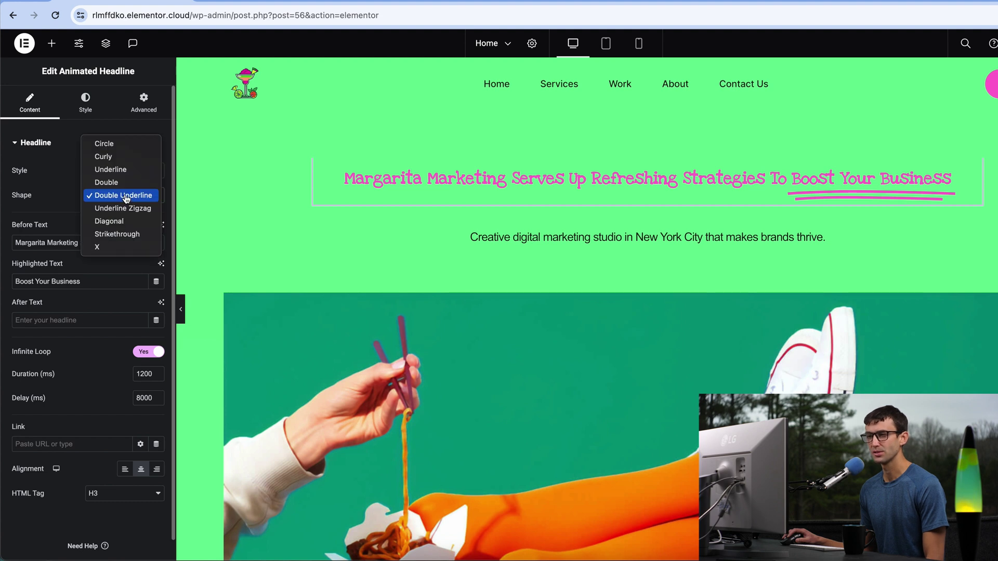
left_click(126, 195)
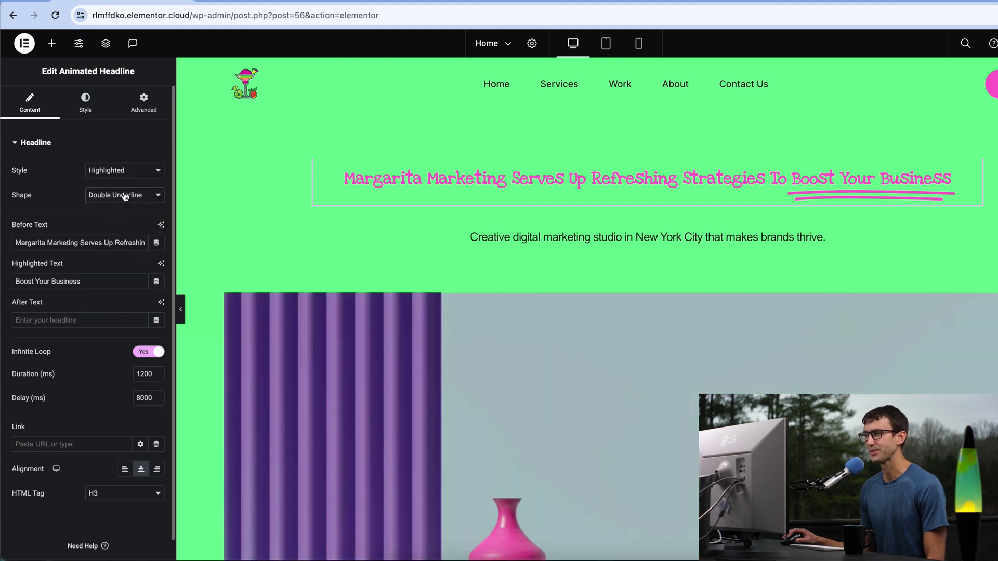
Step: Increase the animated headline's font size in its headline typography so the text fills two lines
left_click(88, 107)
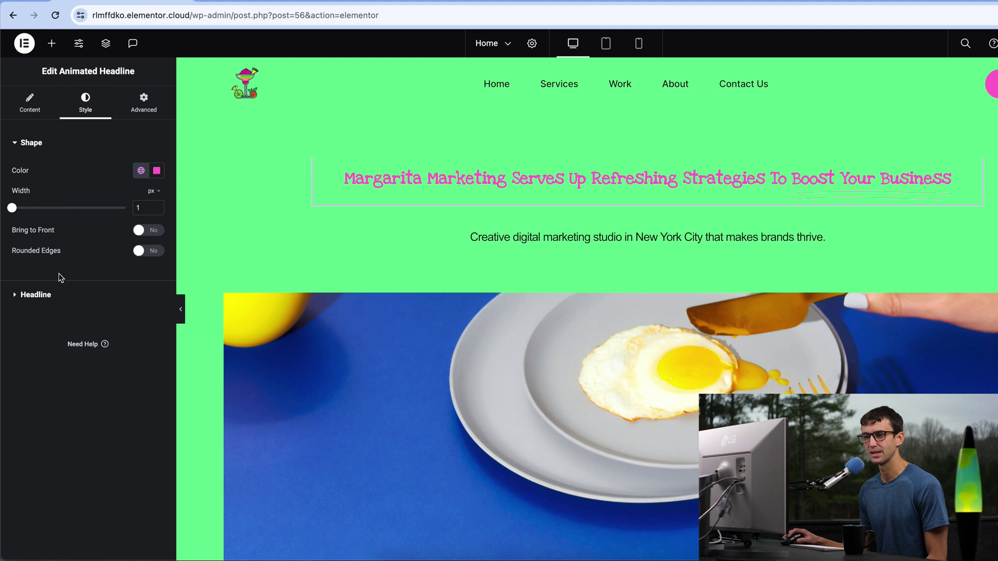
left_click(45, 299)
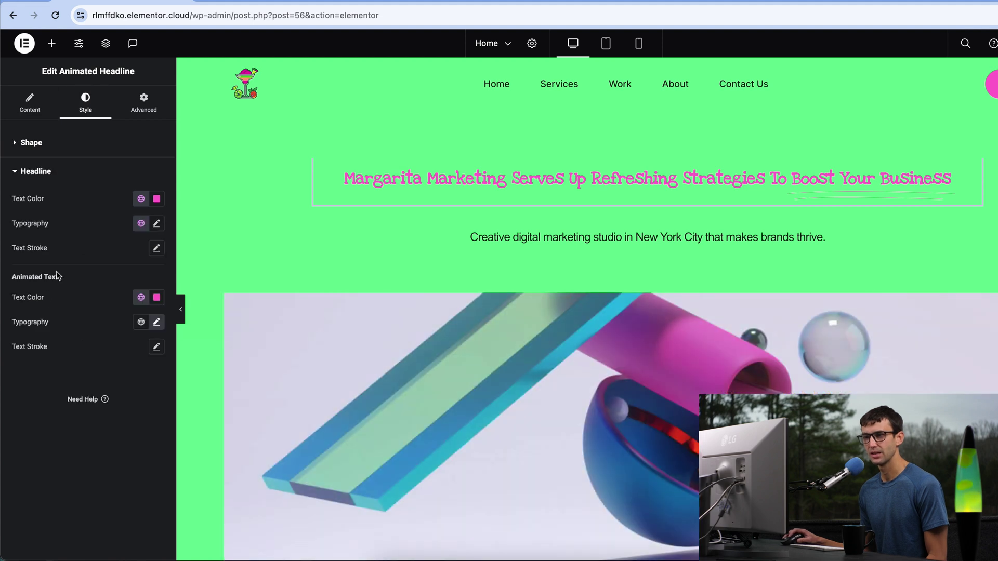
left_click(157, 224)
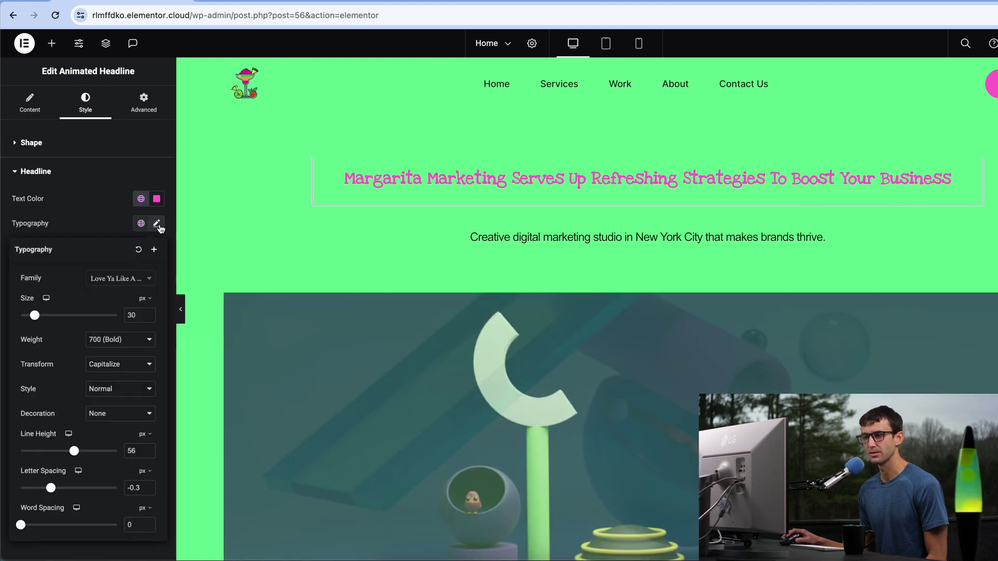
left_click_drag(38, 318, 44, 318)
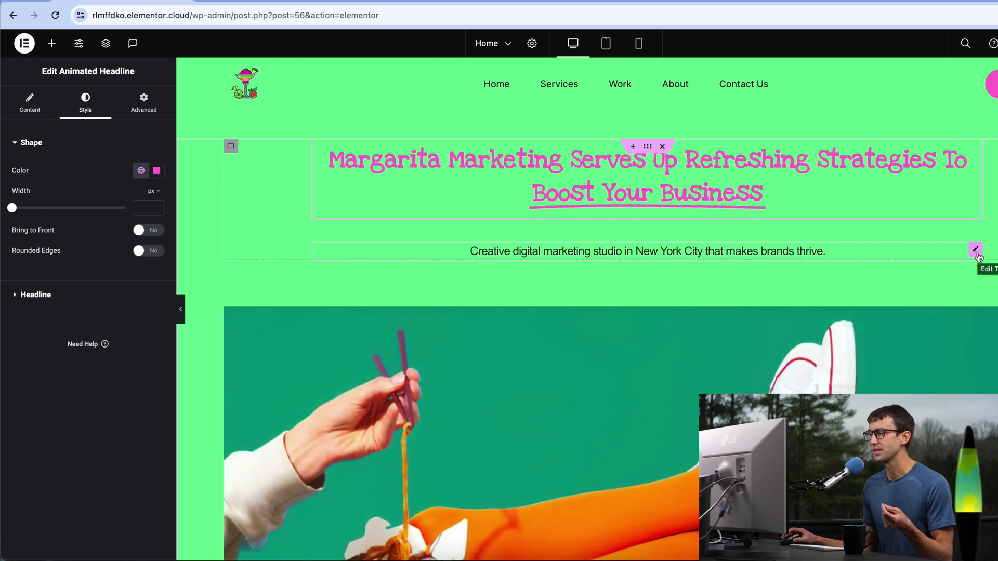
Step: Change the city in the hero's "Creative digital marketing studio" text to Los Angeles, after trying Nashville
left_click(976, 251)
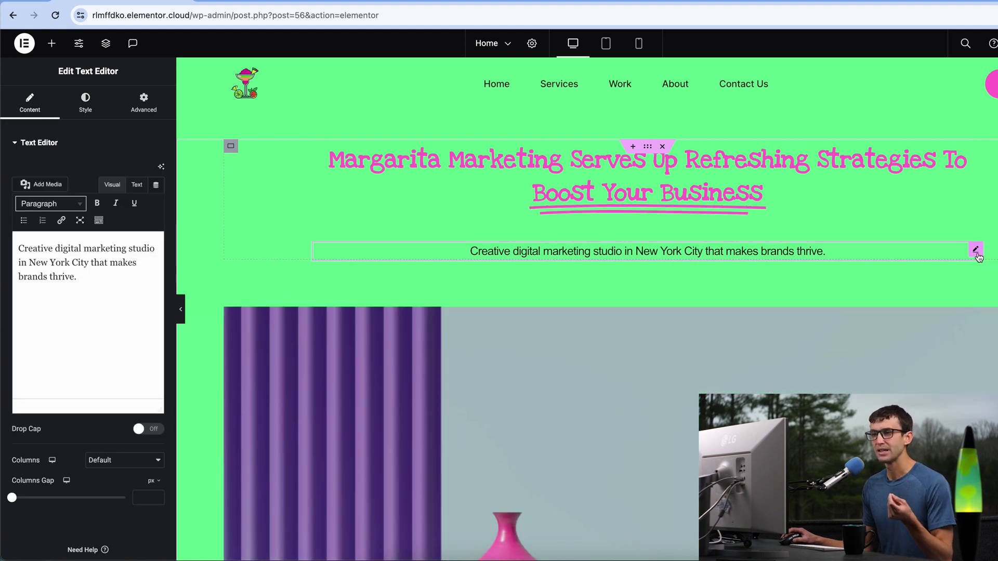
double_click(602, 252)
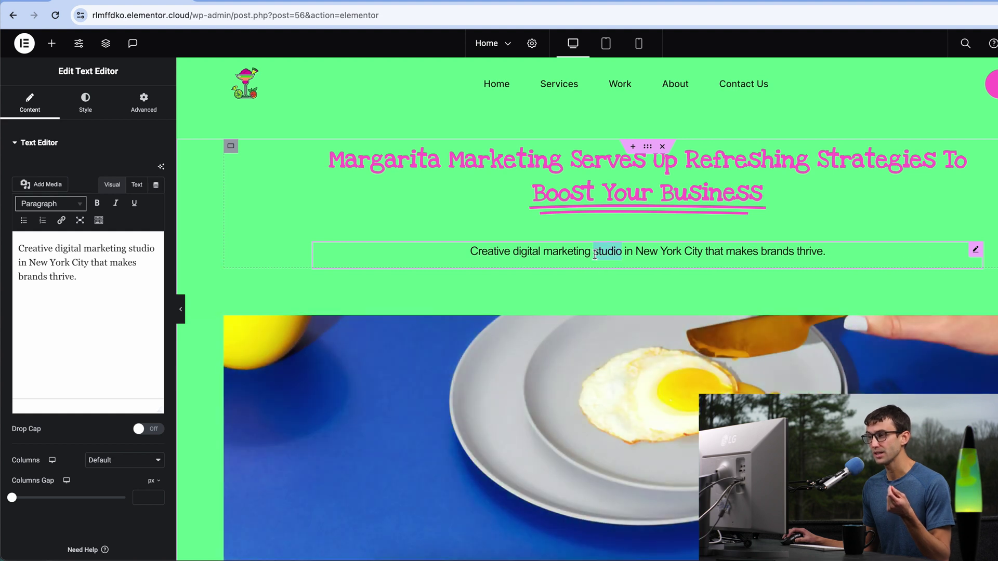
left_click(607, 252)
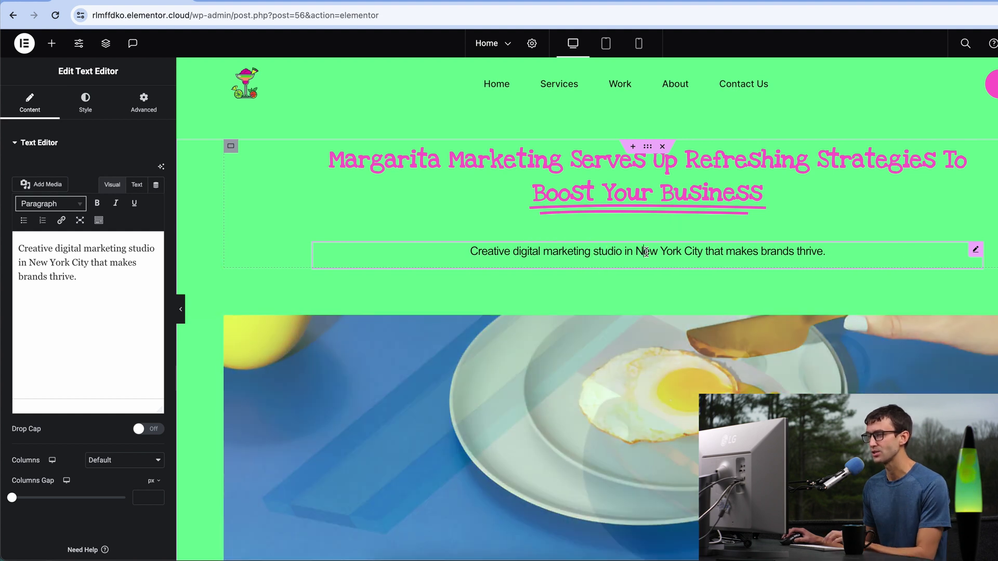
left_click_drag(635, 252, 695, 249)
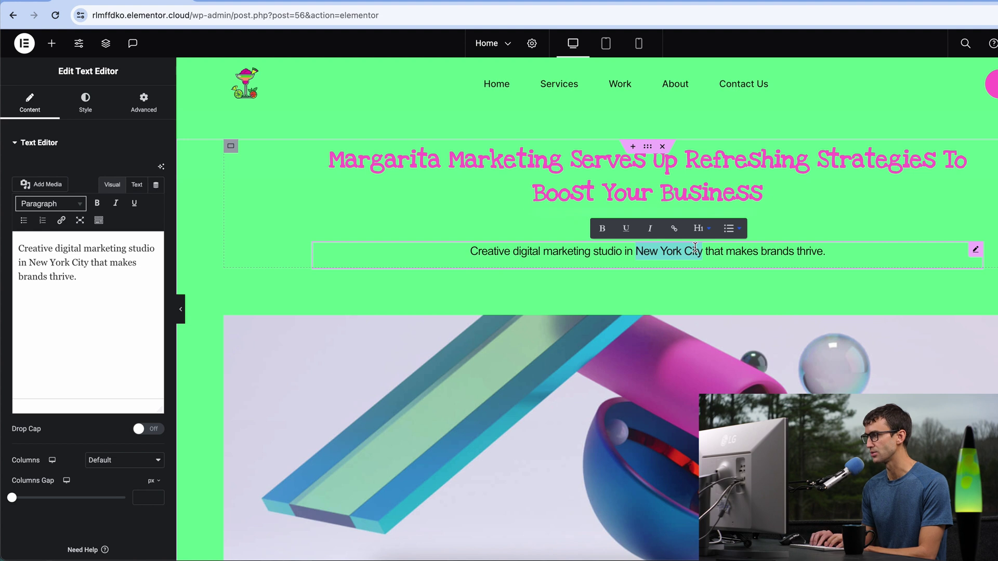
type("NA")
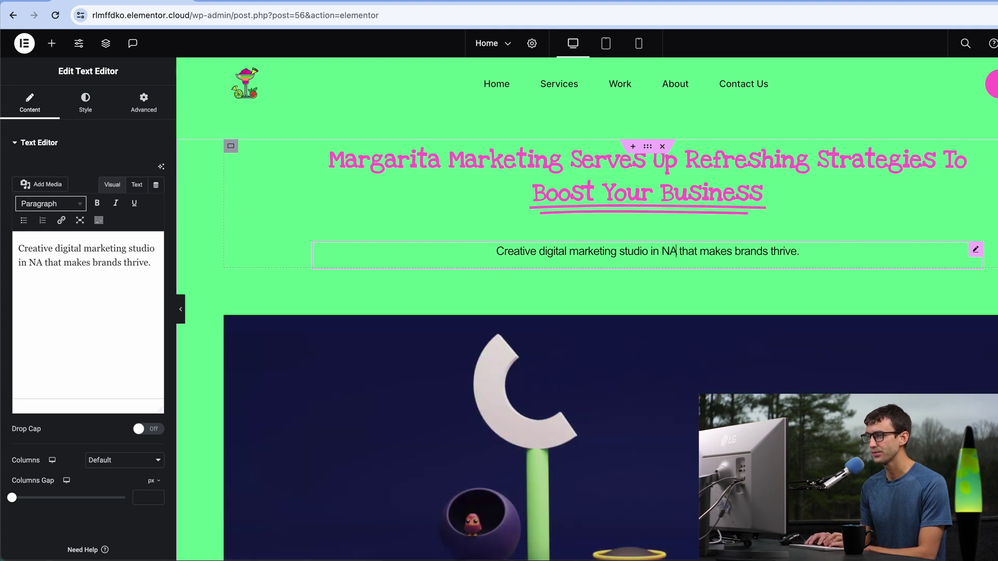
type("shville")
double_click(52, 264)
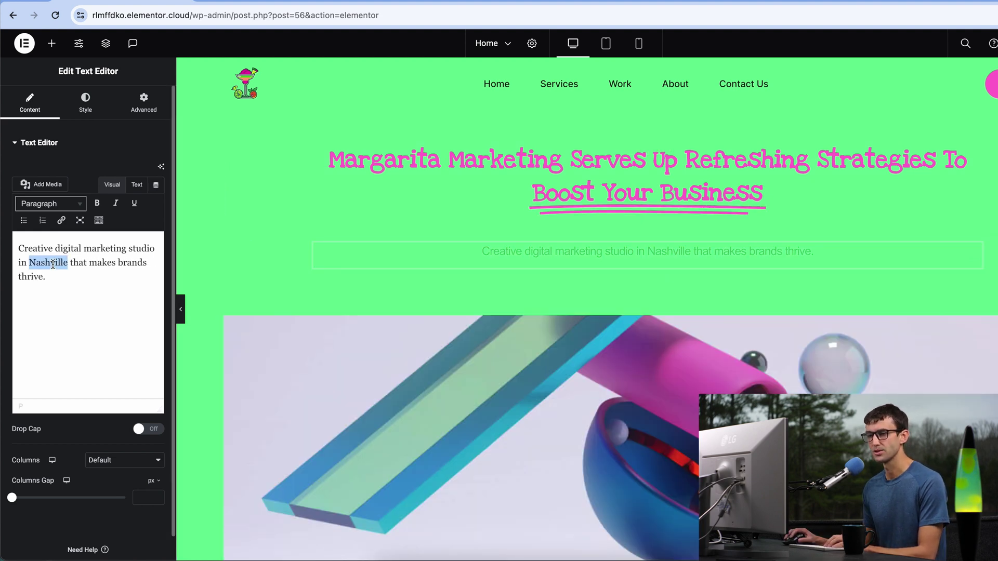
type("Los Angeles")
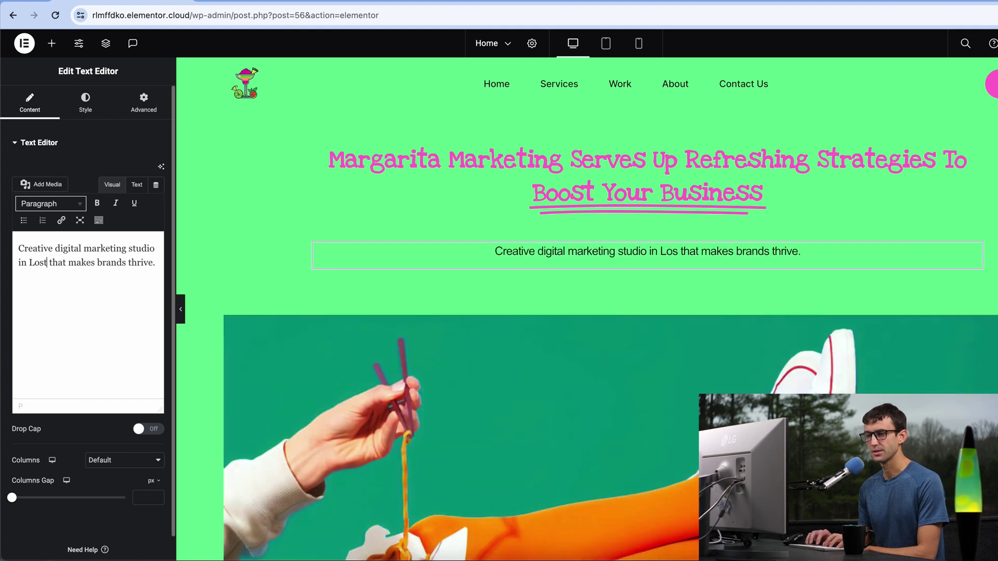
Step: Try removing the fried egg image from the gallery of the image carousel below the hero text
scroll(885, 293, "down", 1)
scroll(885, 293, "down", 3)
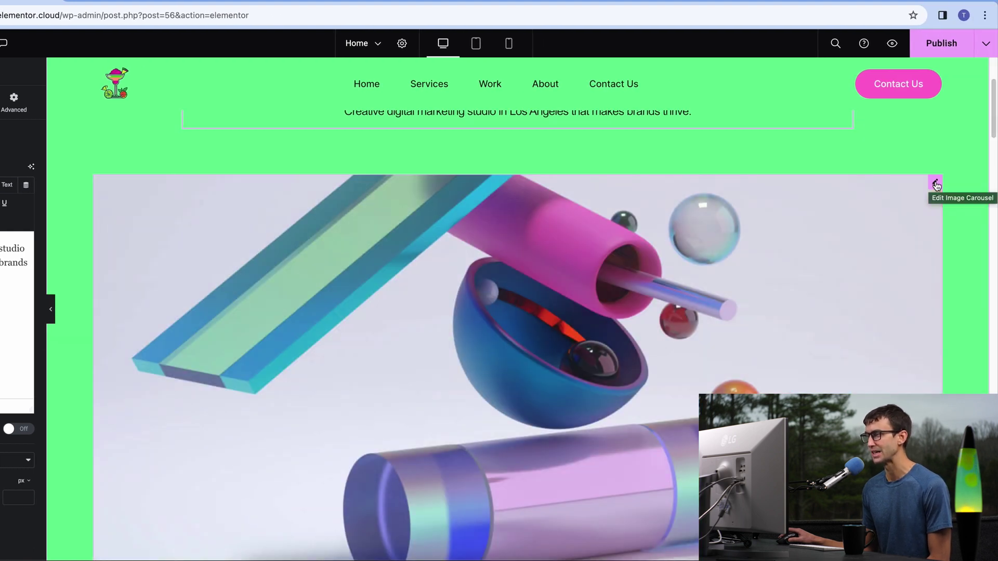
left_click(935, 184)
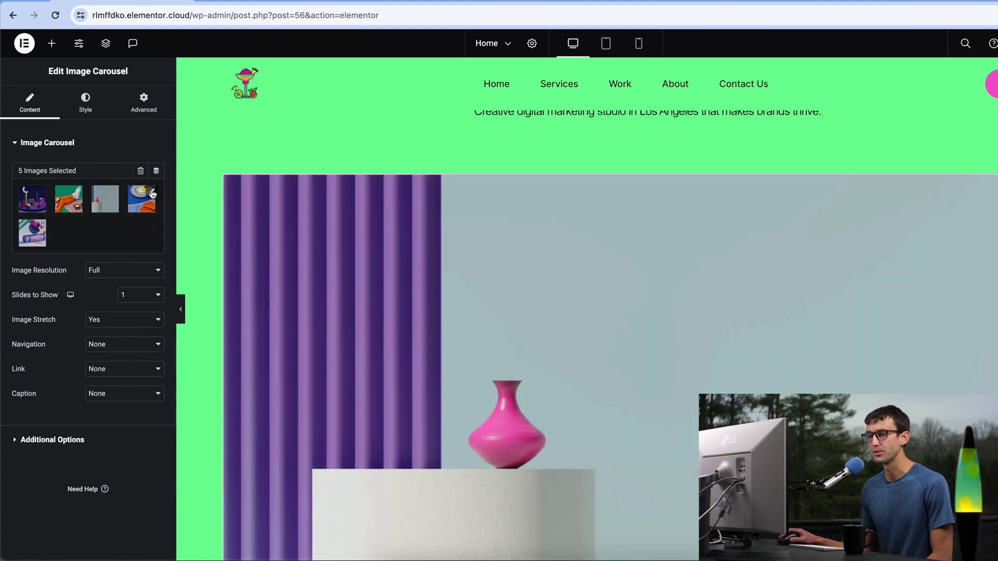
left_click(150, 193)
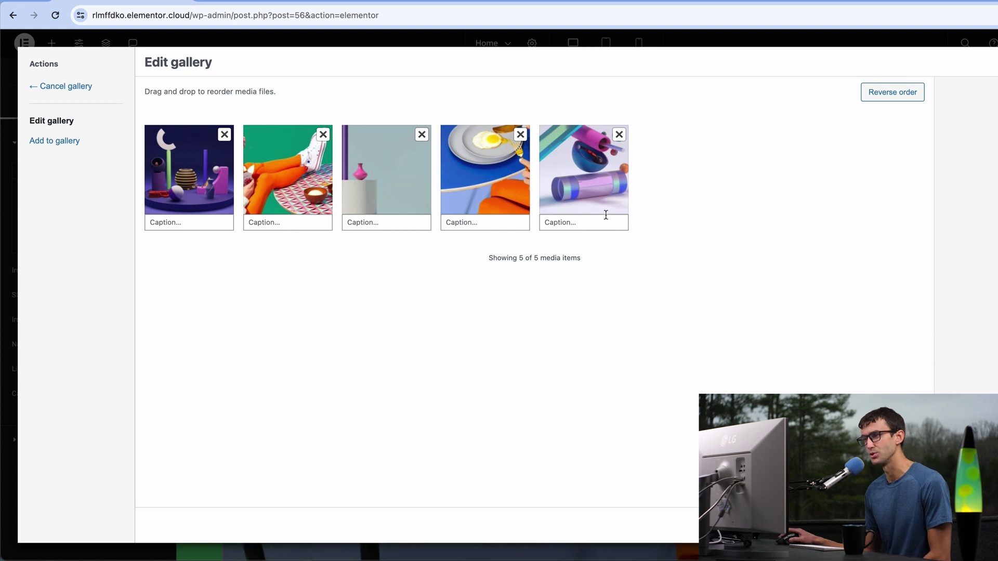
left_click(520, 134)
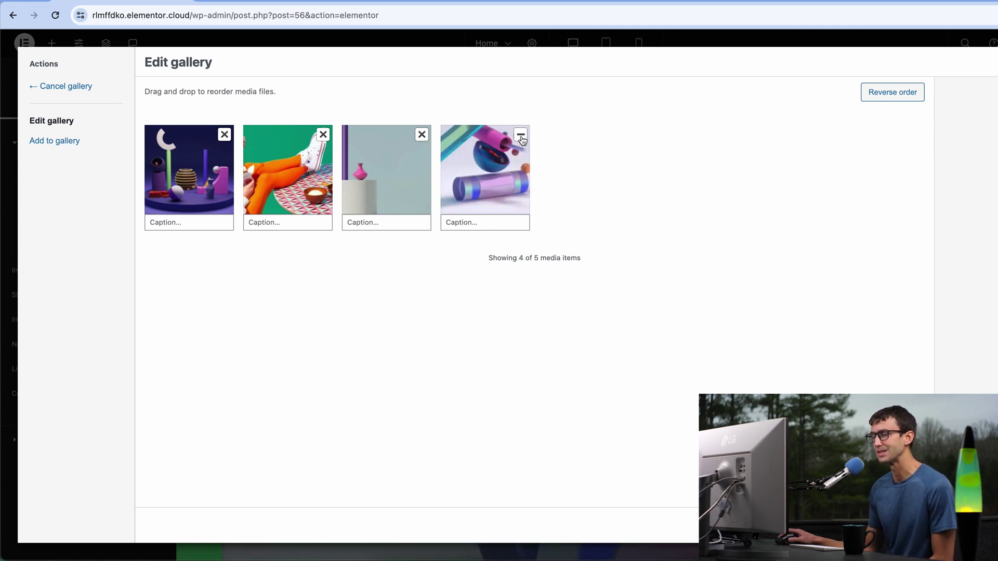
key("Escape")
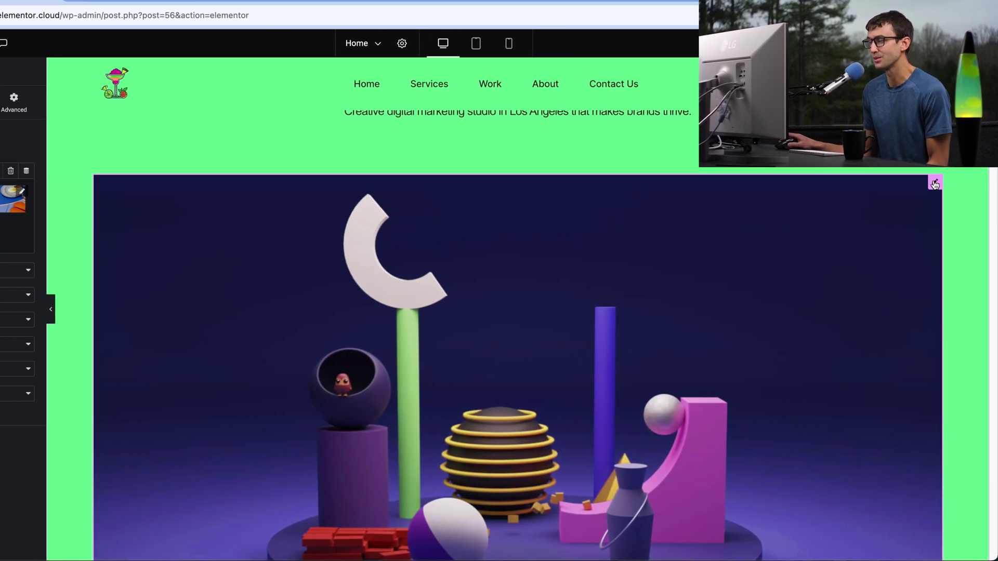
Step: Delete the whole image carousel widget below the hero text
right_click(934, 184)
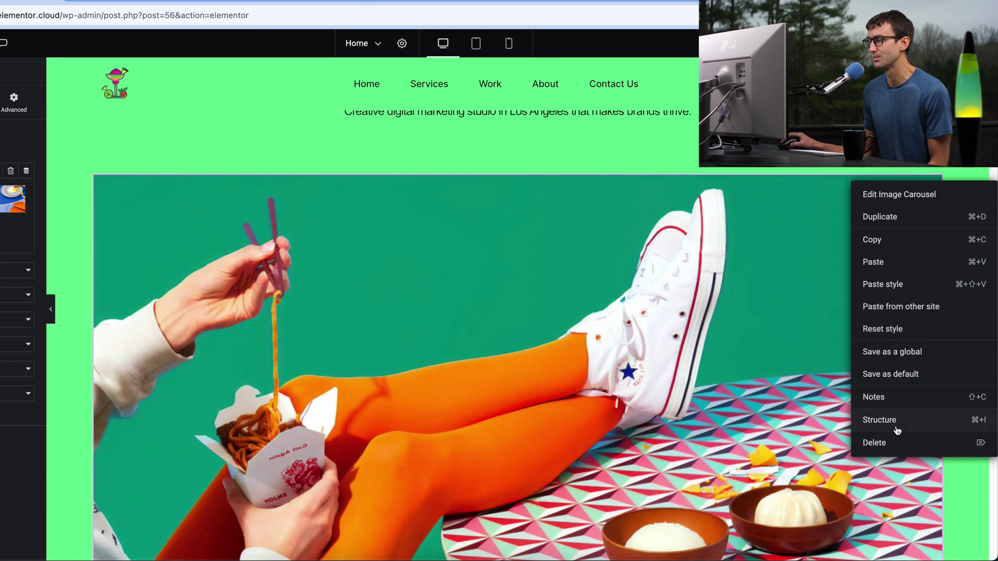
left_click(895, 444)
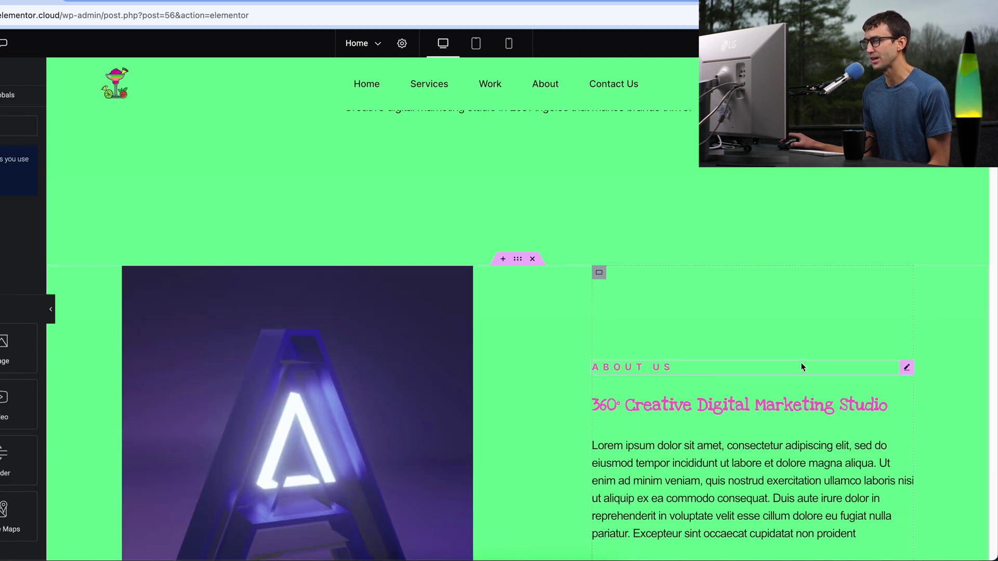
Step: Delete the "Just a few of our clients" container with the client logos below the testimonial on the homepage
scroll(800, 361, "down", 6)
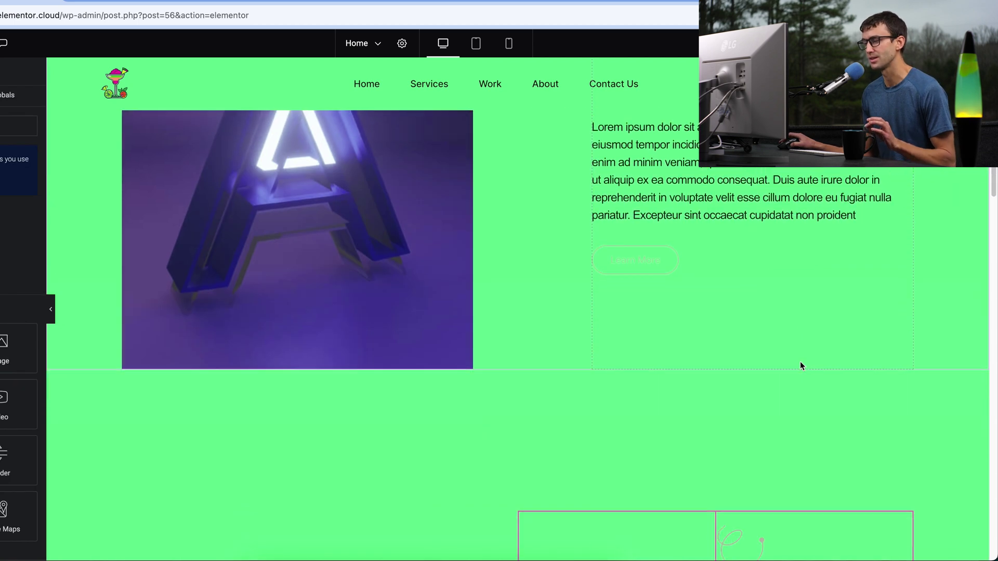
scroll(799, 361, "down", 10)
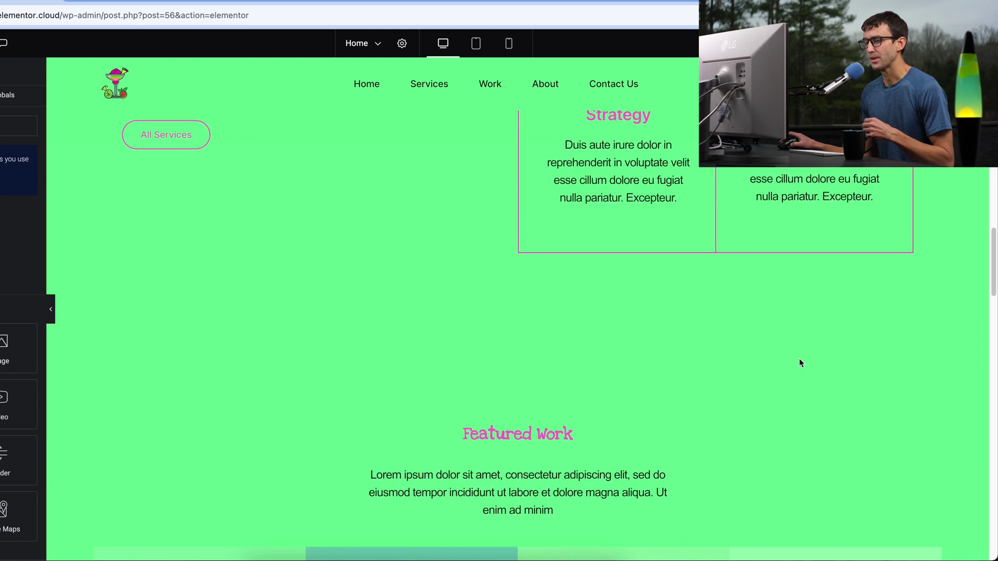
scroll(799, 363, "down", 10)
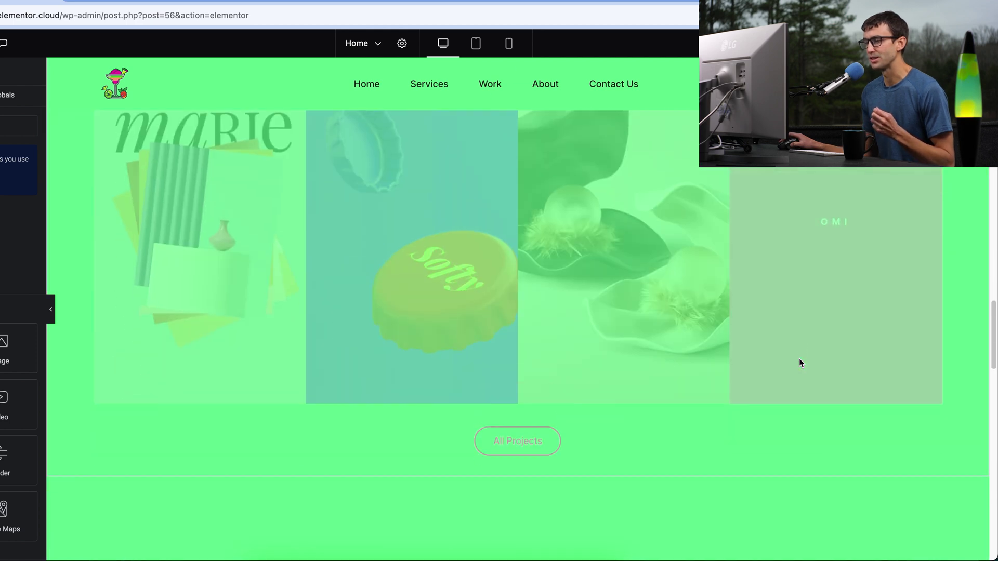
scroll(799, 362, "down", 6)
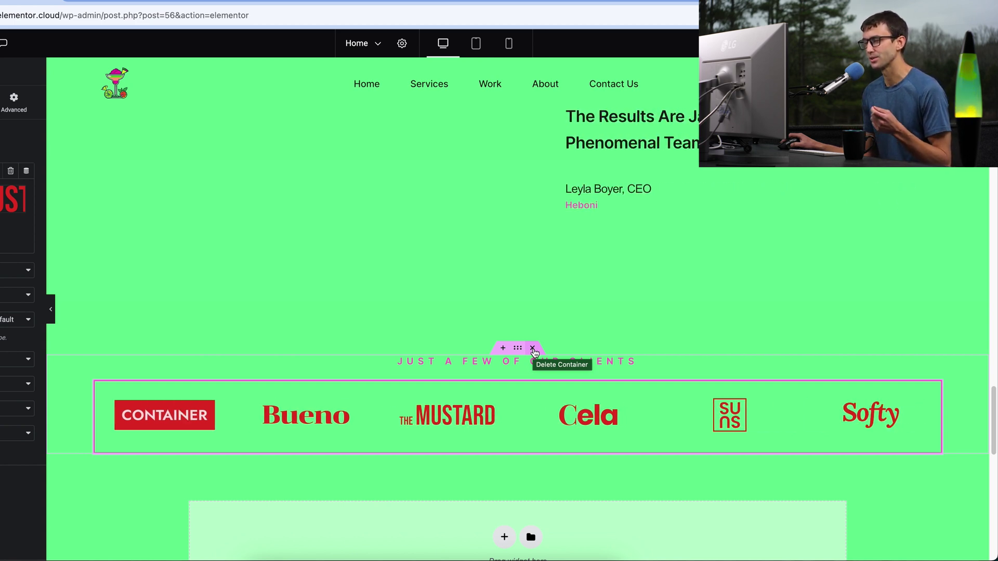
left_click(533, 348)
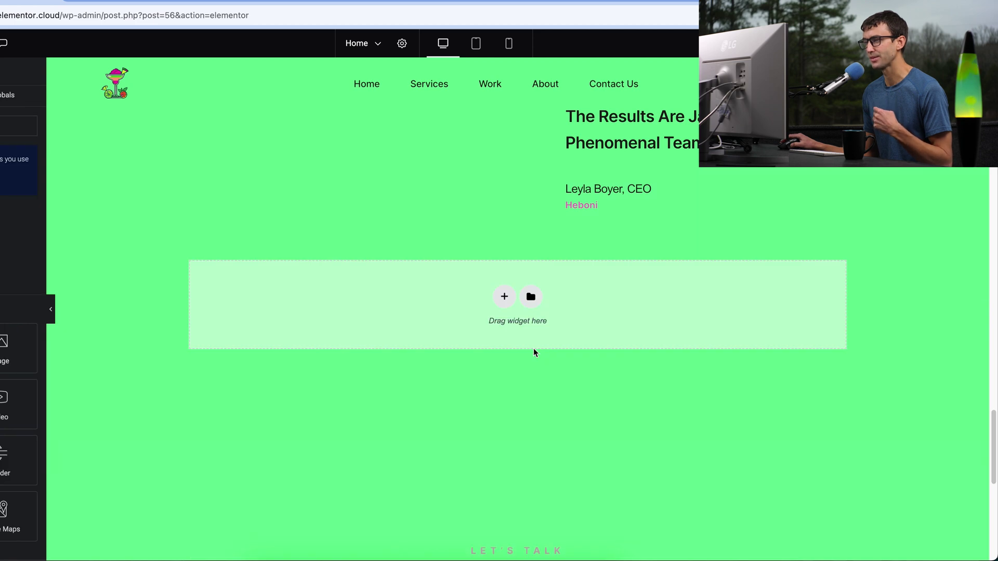
Step: Switch to editing the footer template and save the homepage changes
scroll(780, 328, "down", 7)
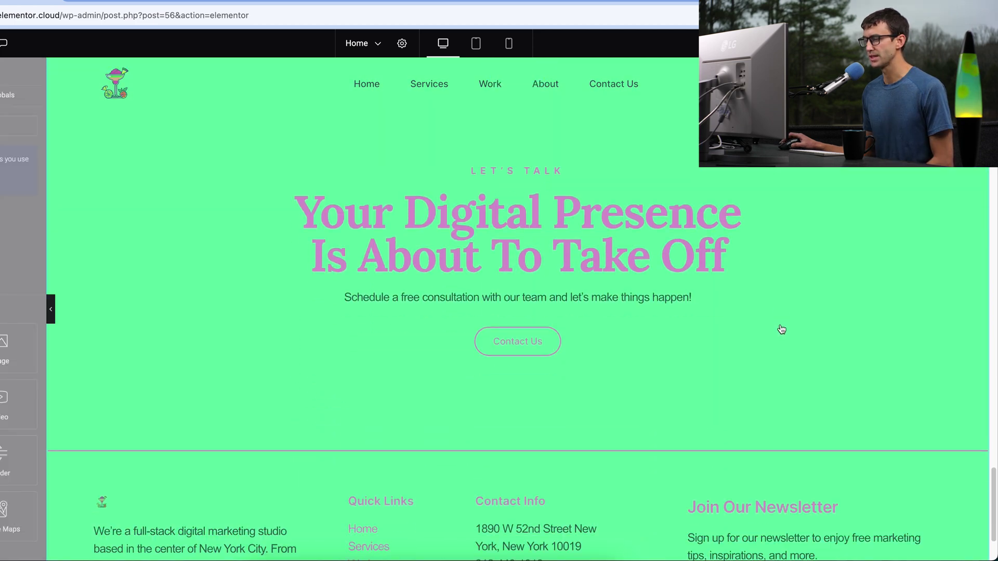
scroll(781, 329, "up", 4)
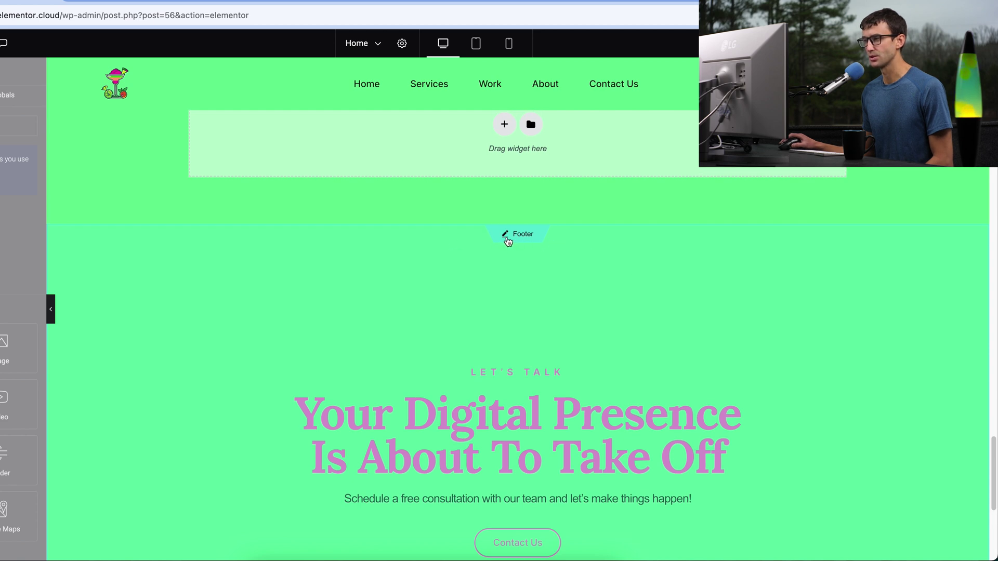
left_click(506, 237)
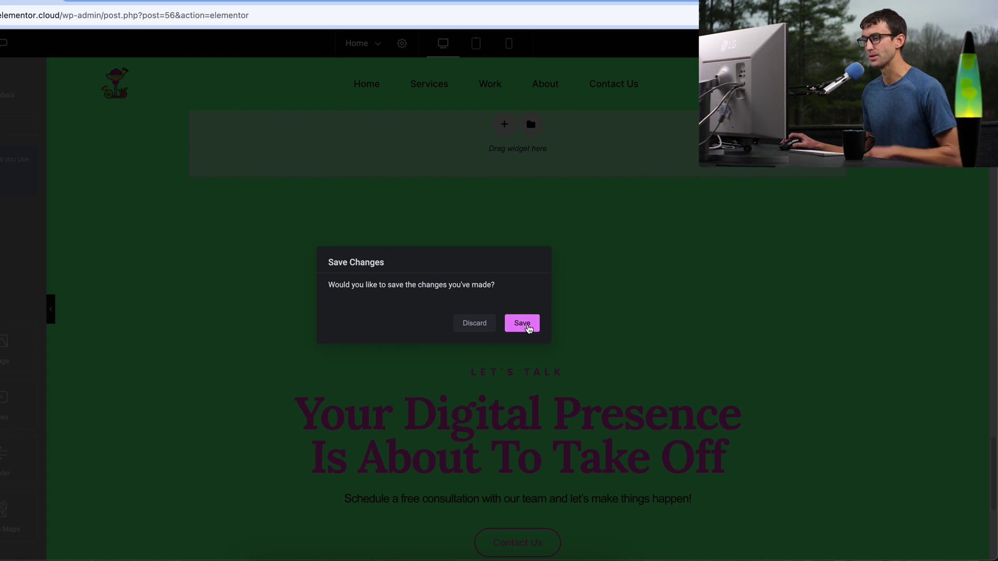
left_click(522, 324)
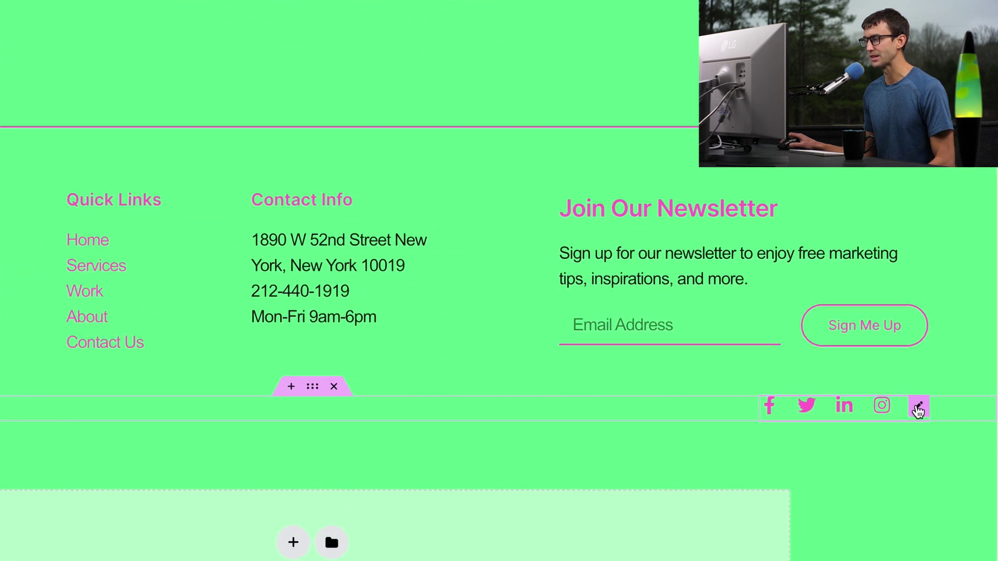
left_click(911, 427)
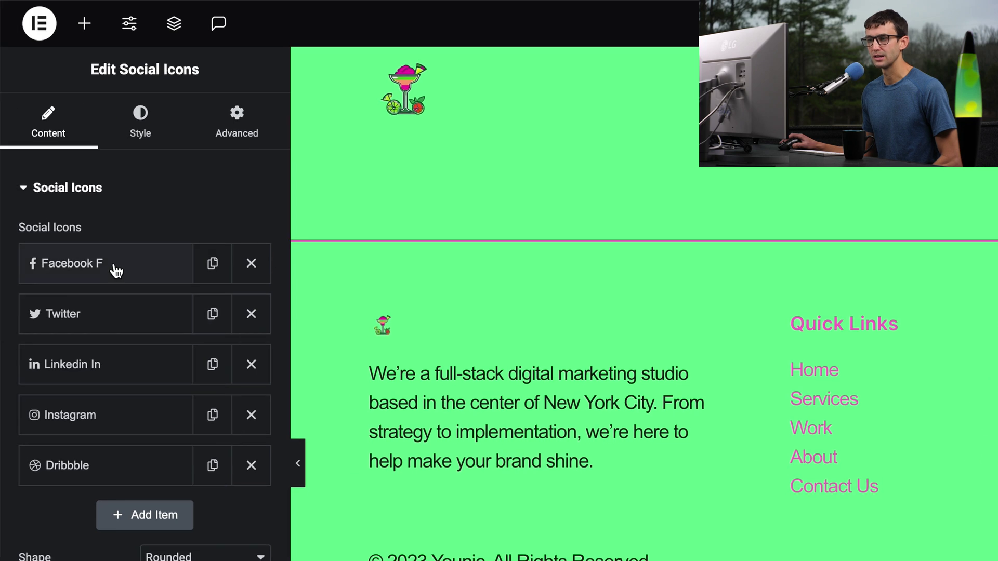
left_click(110, 281)
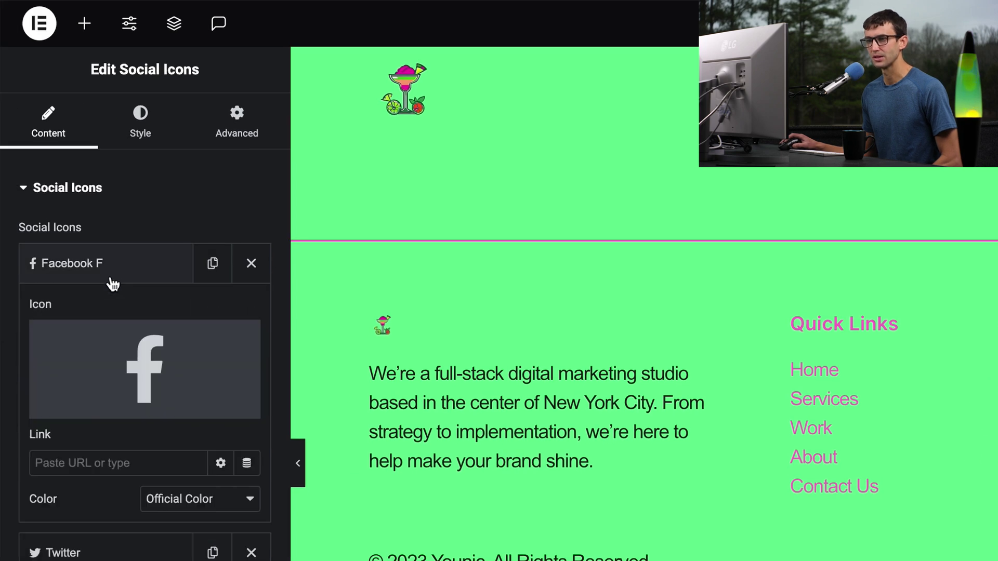
left_click(128, 468)
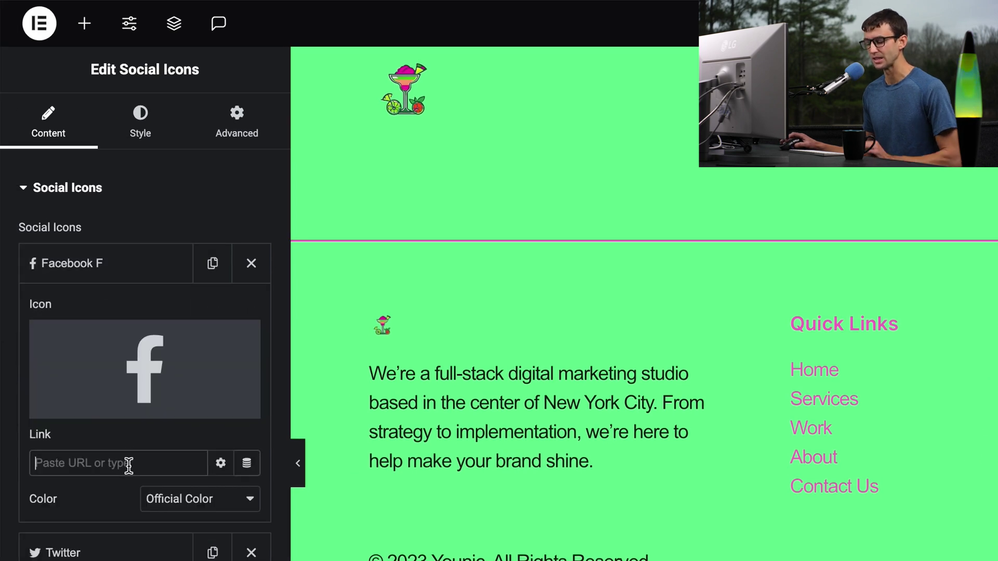
type("https:/")
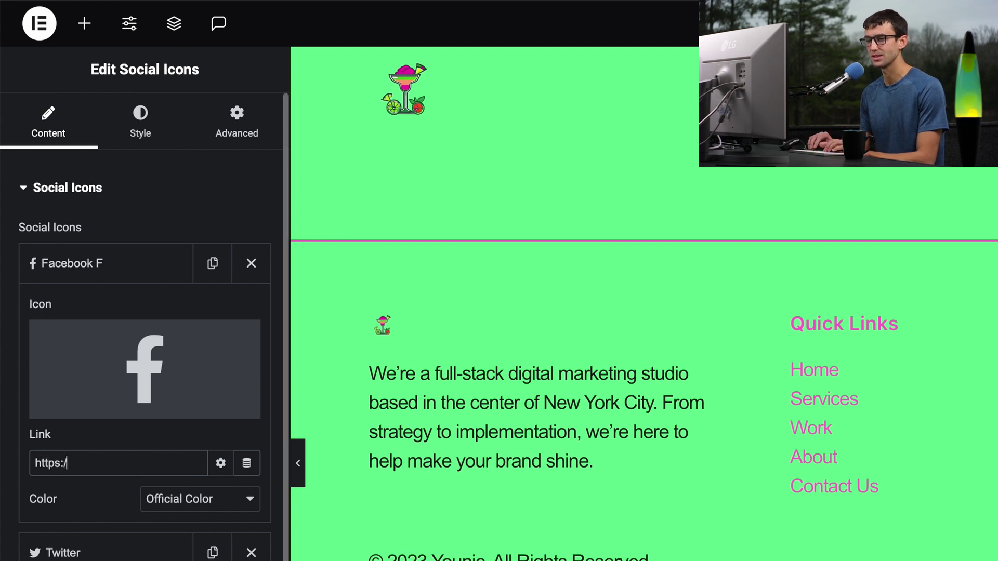
type("/facebook.com/")
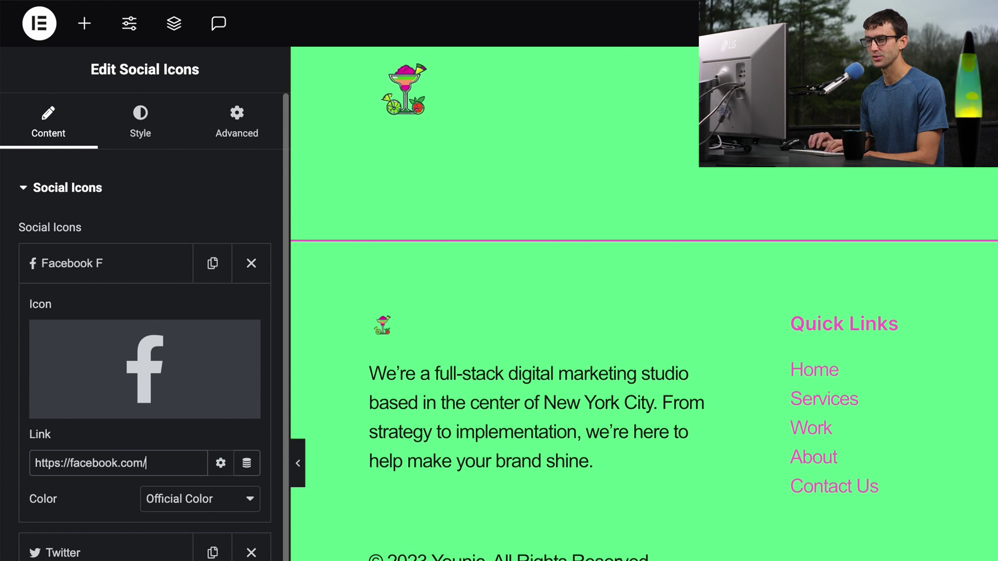
type("margaritam")
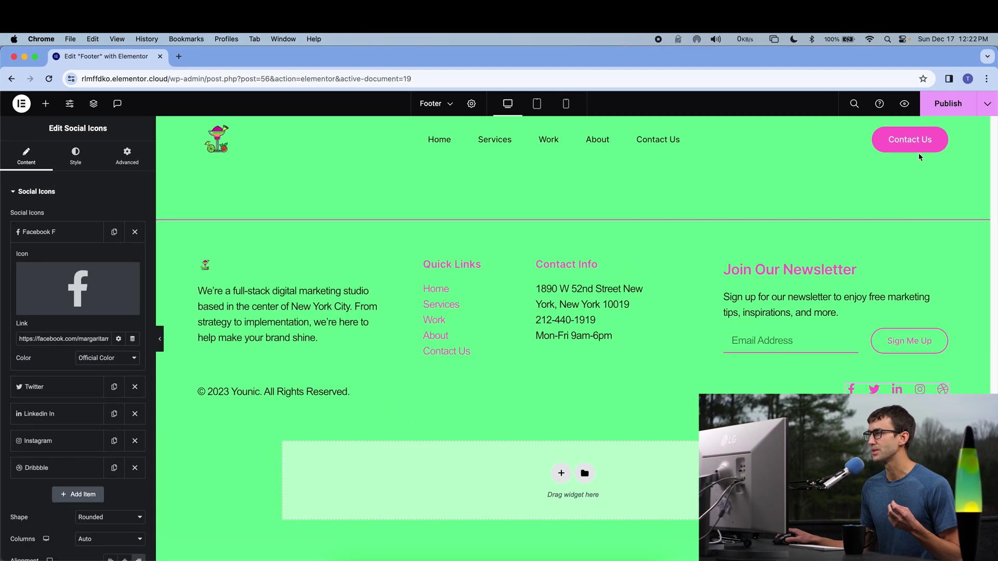
Step: Preview the site, test the footer's Facebook icon, look over the linked page and close it
left_click(904, 104)
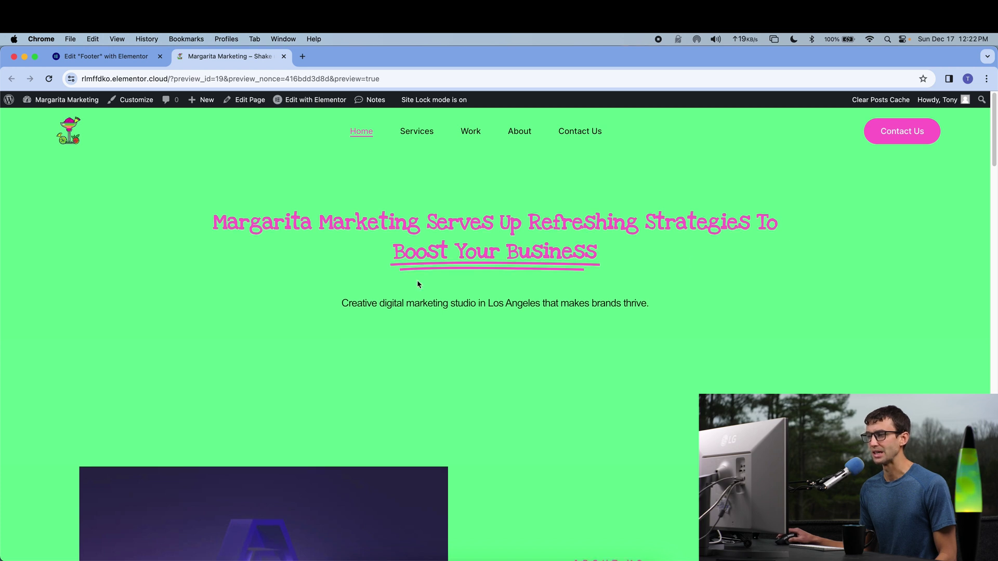
scroll(416, 282, "down", 5)
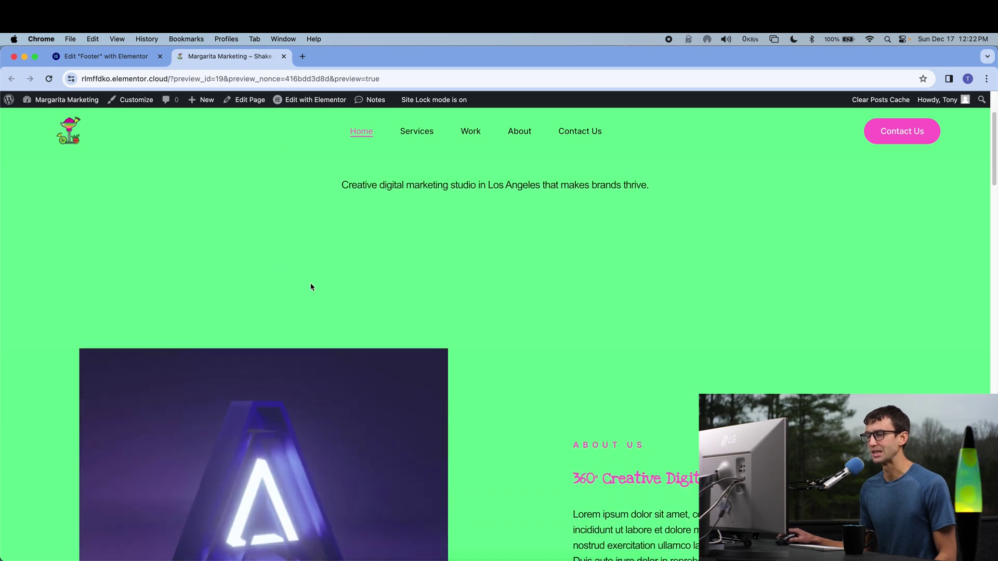
scroll(486, 309, "down", 20)
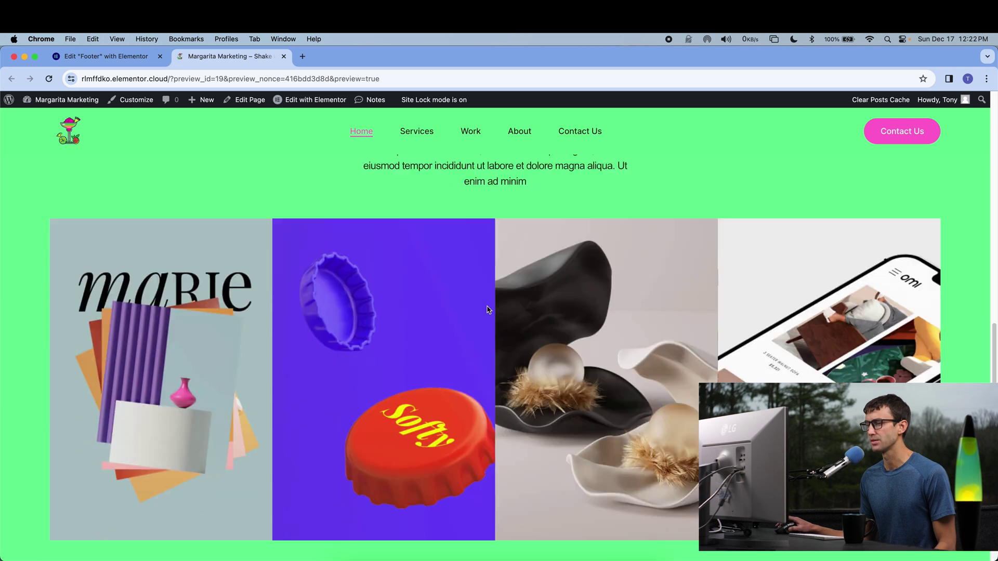
scroll(488, 310, "down", 20)
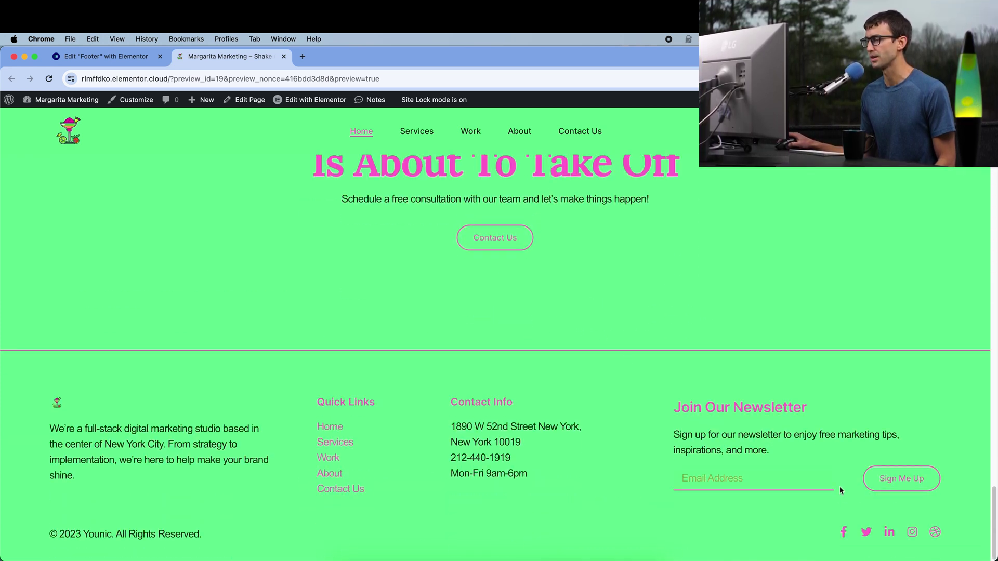
left_click(845, 533)
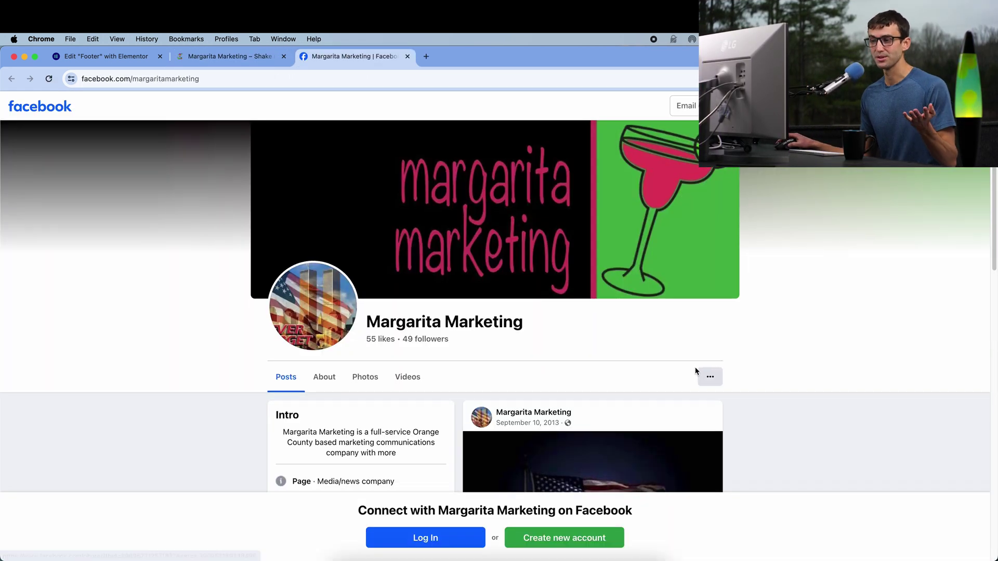
scroll(694, 370, "down", 3)
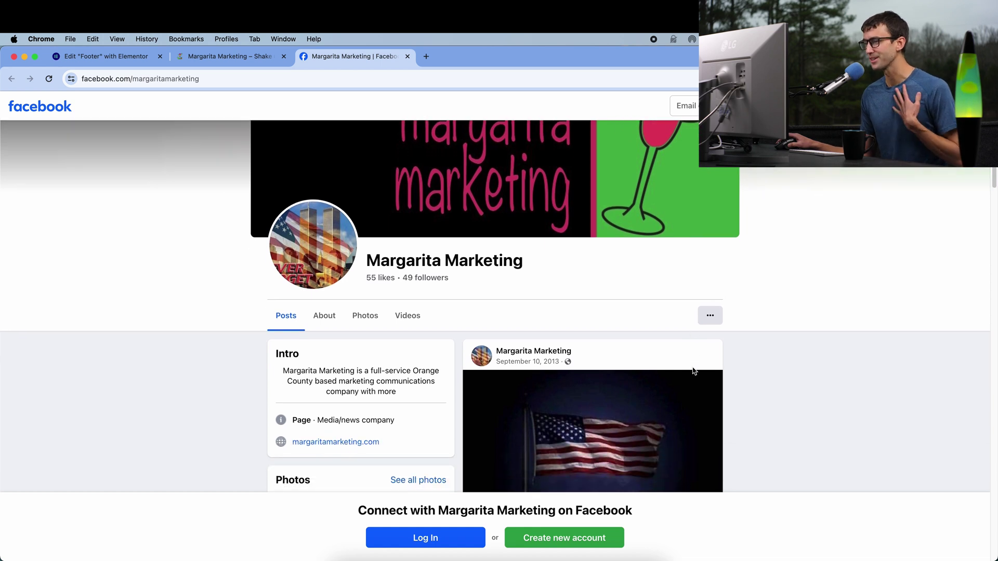
scroll(694, 373, "down", 2)
scroll(695, 385, "up", 5)
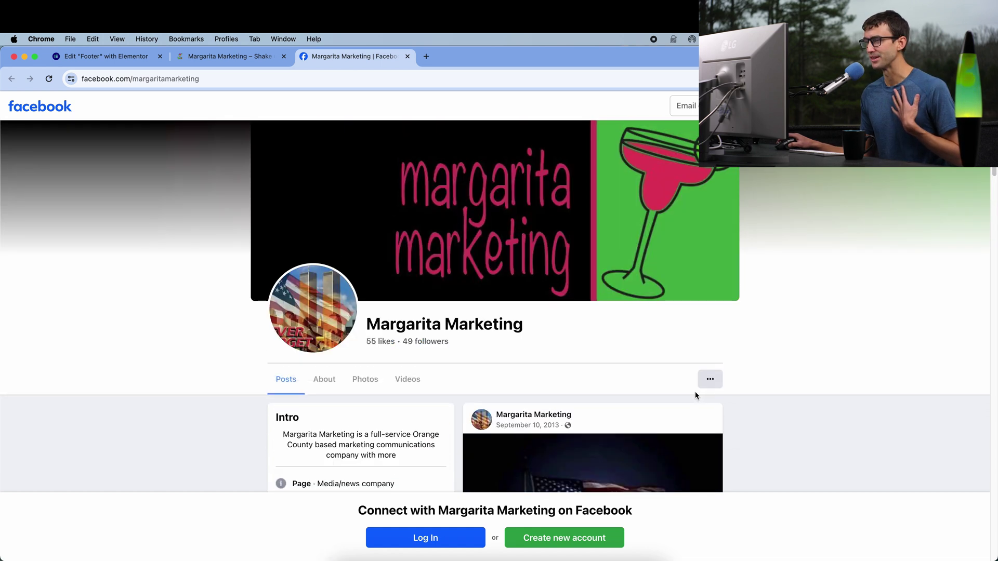
key("super+w")
Step: Open the header template for editing and go to the screen that manages its navigation menu
scroll(784, 290, "up", 10)
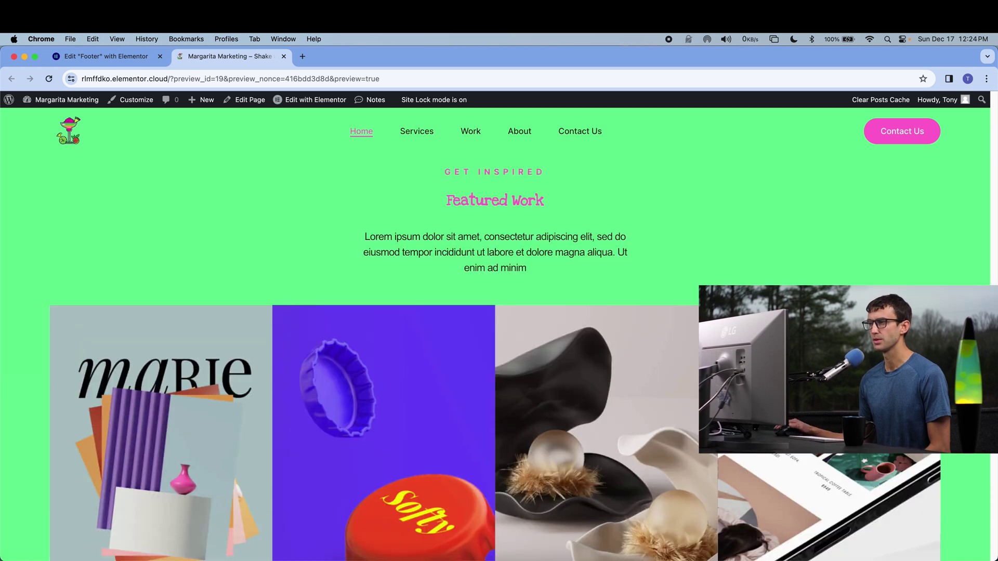
scroll(786, 290, "up", 10)
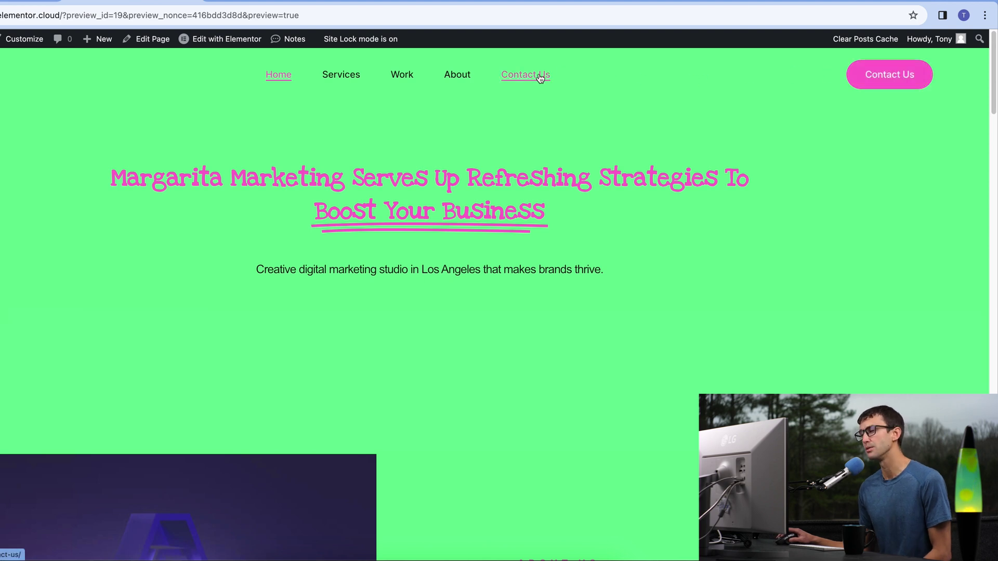
mouse_move(210, 44)
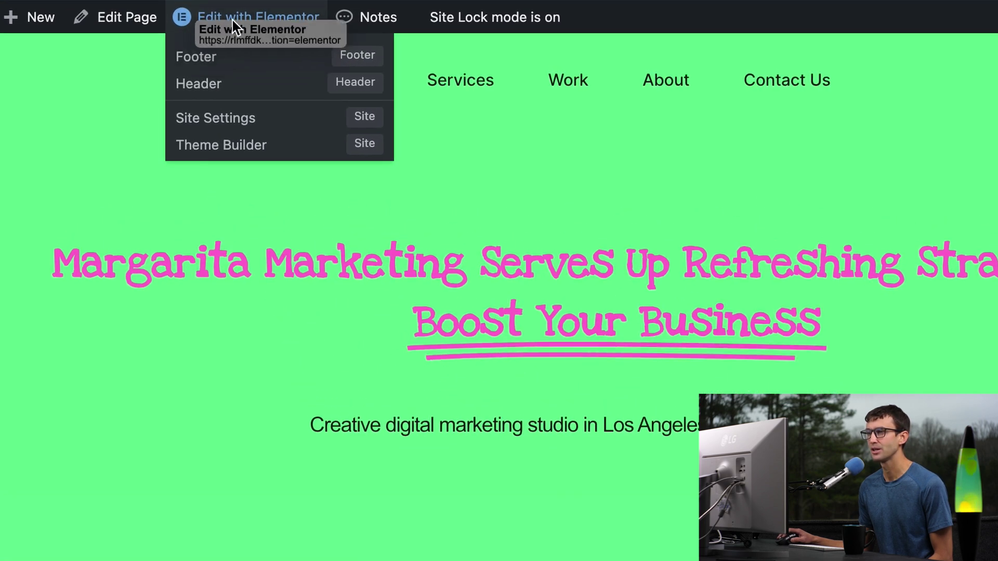
left_click(213, 89)
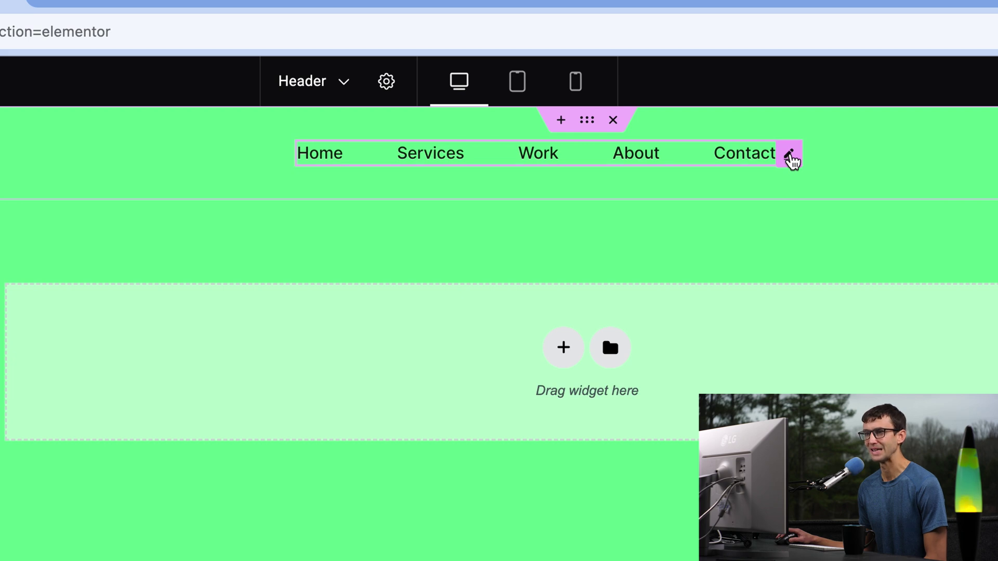
left_click(789, 159)
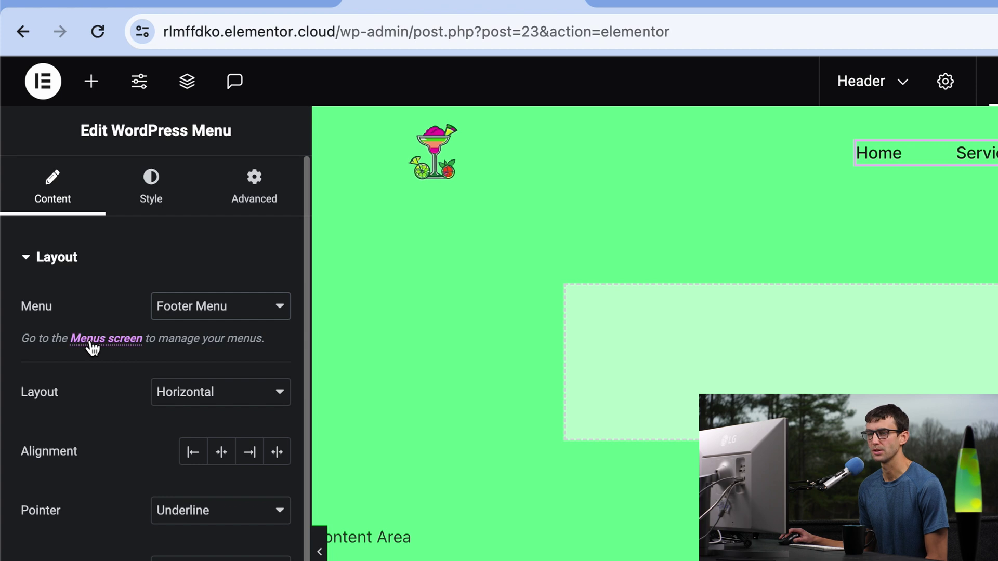
left_click(89, 341)
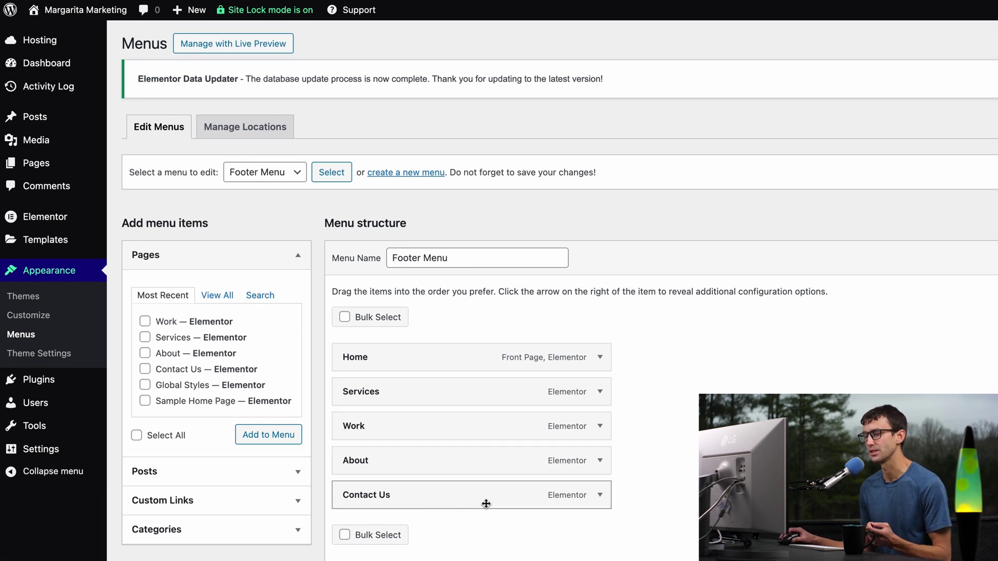
Step: Remove the Contact Us item from the Footer Menu structure
left_click(601, 496)
scroll(603, 501, "down", 3)
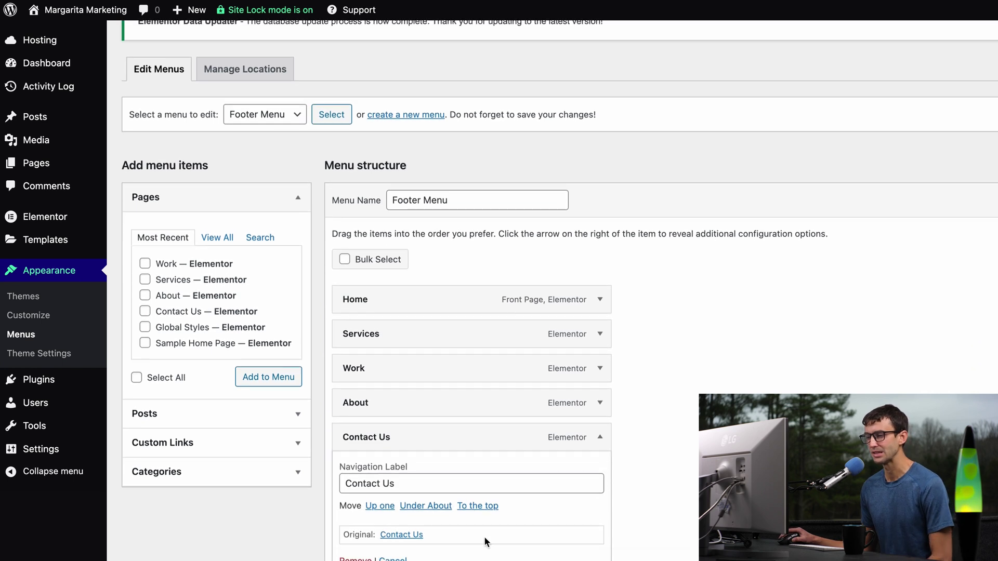
left_click(354, 503)
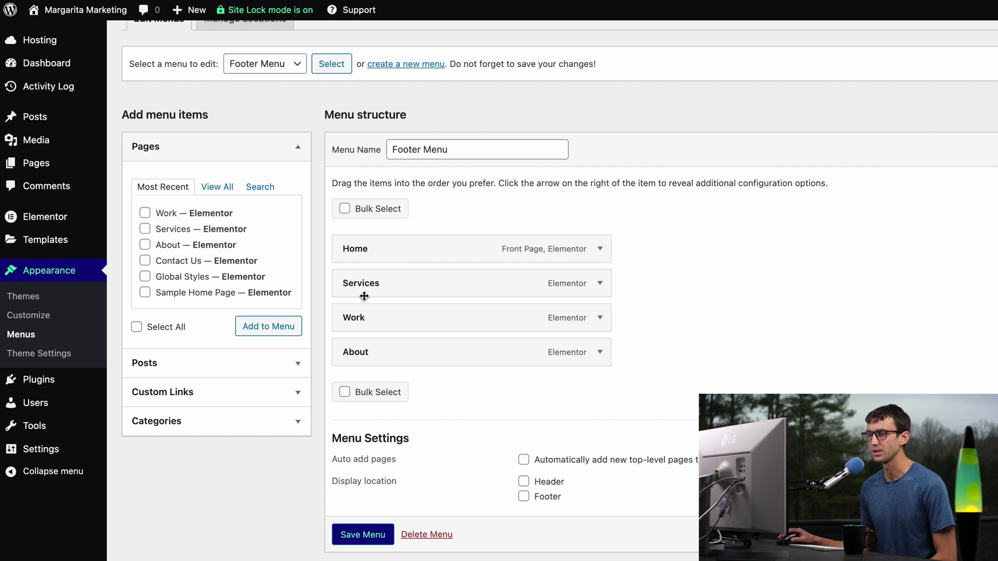
Step: Move Work above Services in the Footer Menu, save the menu and return to the header editor
left_click_drag(368, 318, 341, 283)
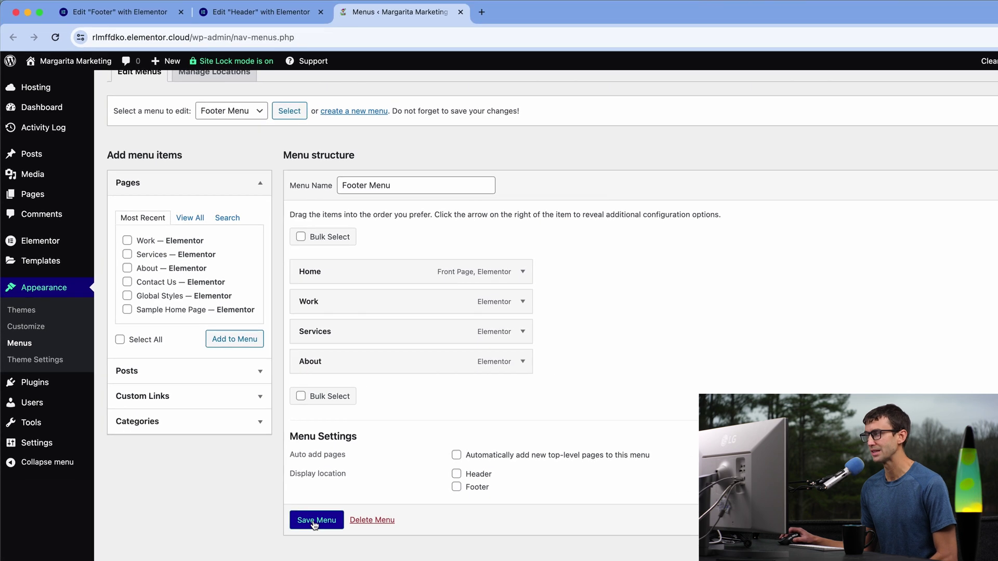
left_click(314, 521)
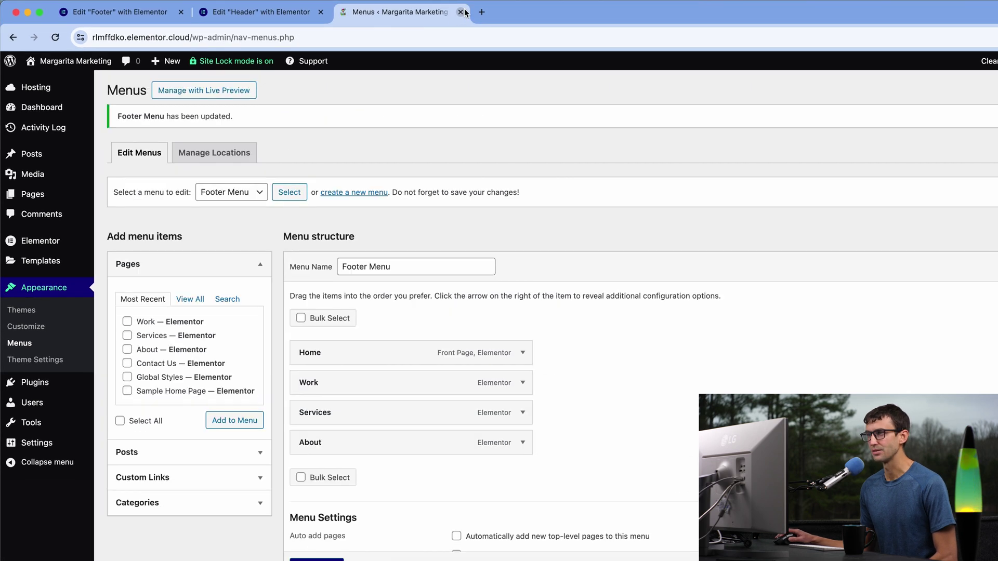
left_click(461, 12)
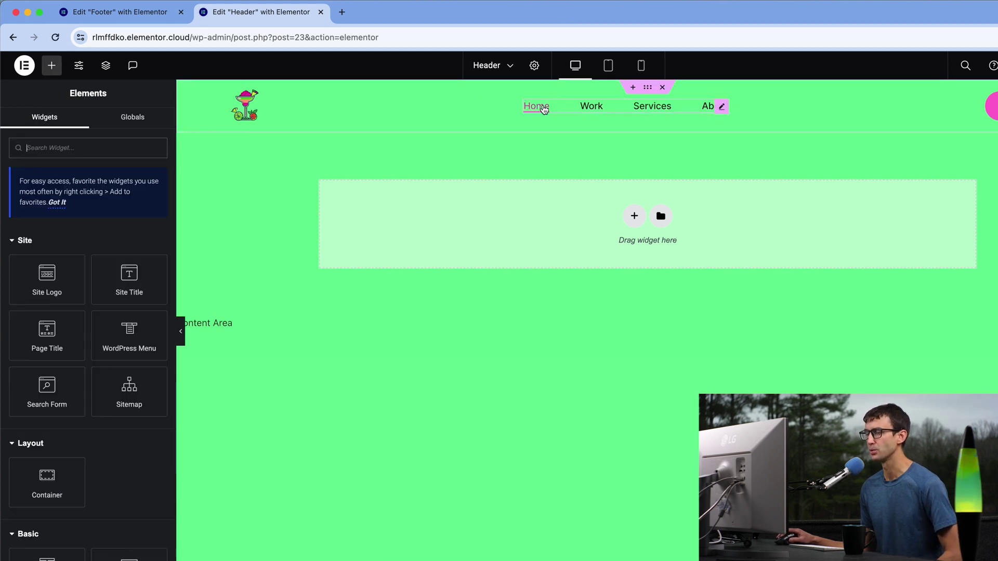
Step: Select the header's navigation menu and preview the header with its new item order
left_click(661, 111)
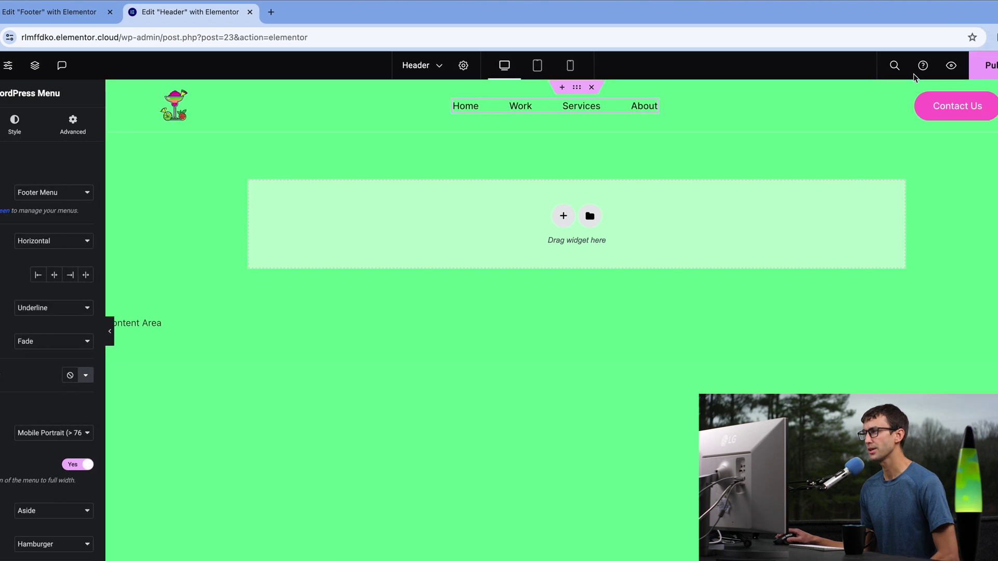
left_click(952, 65)
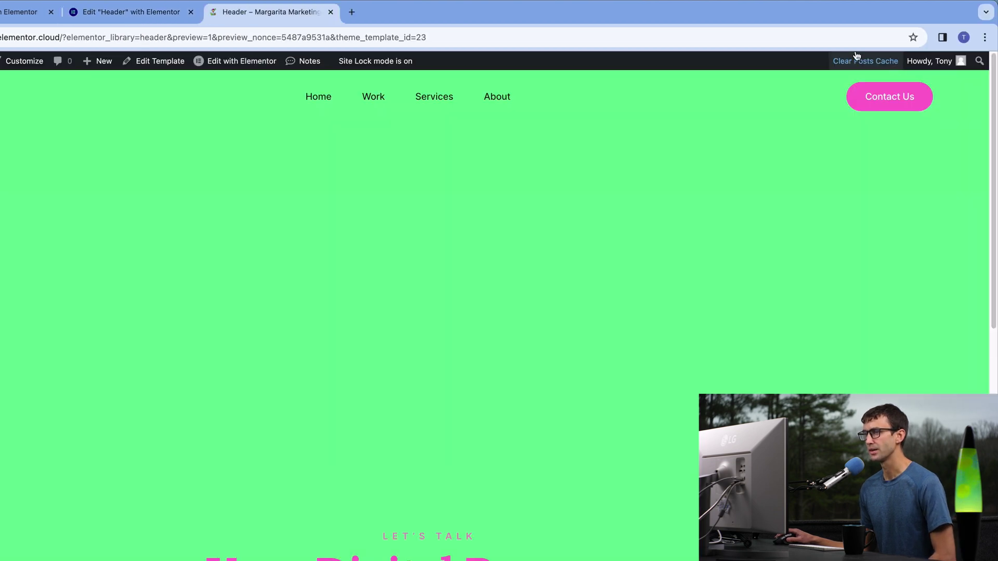
Step: Go to the site's Services page, review its content and open the page for editing with Elementor
left_click(442, 98)
scroll(430, 175, "down", 1)
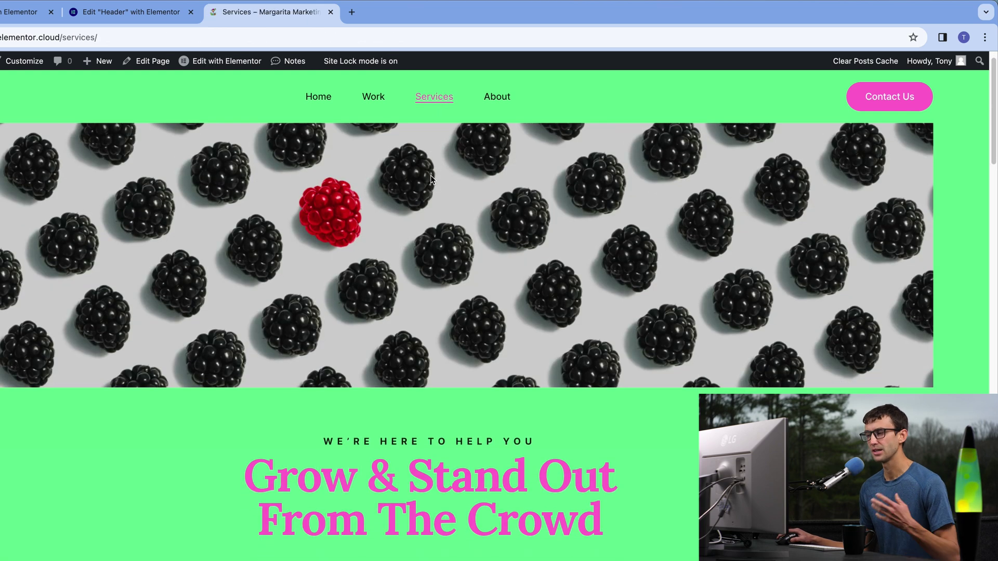
scroll(430, 175, "down", 3)
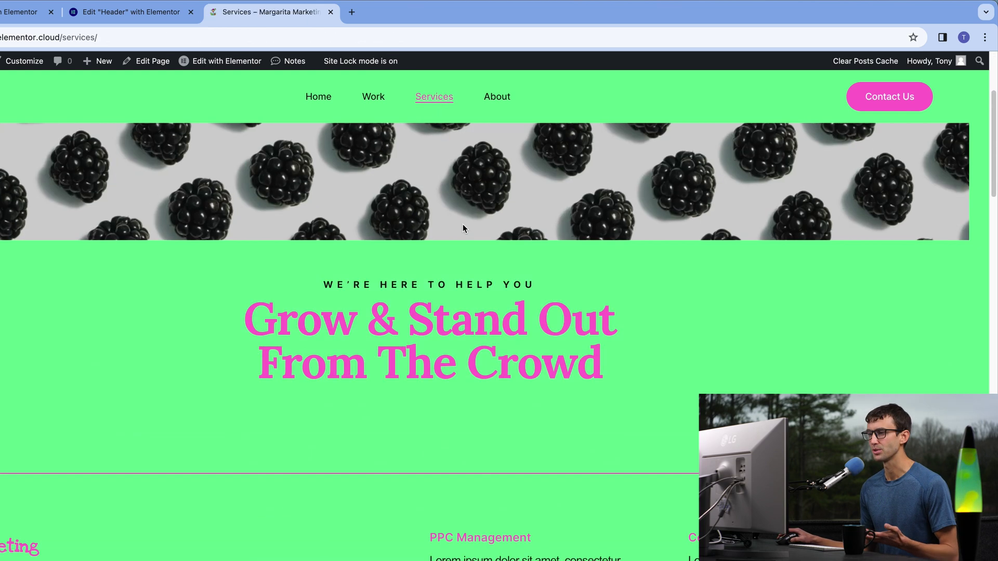
scroll(507, 319, "down", 5)
scroll(508, 319, "up", 10)
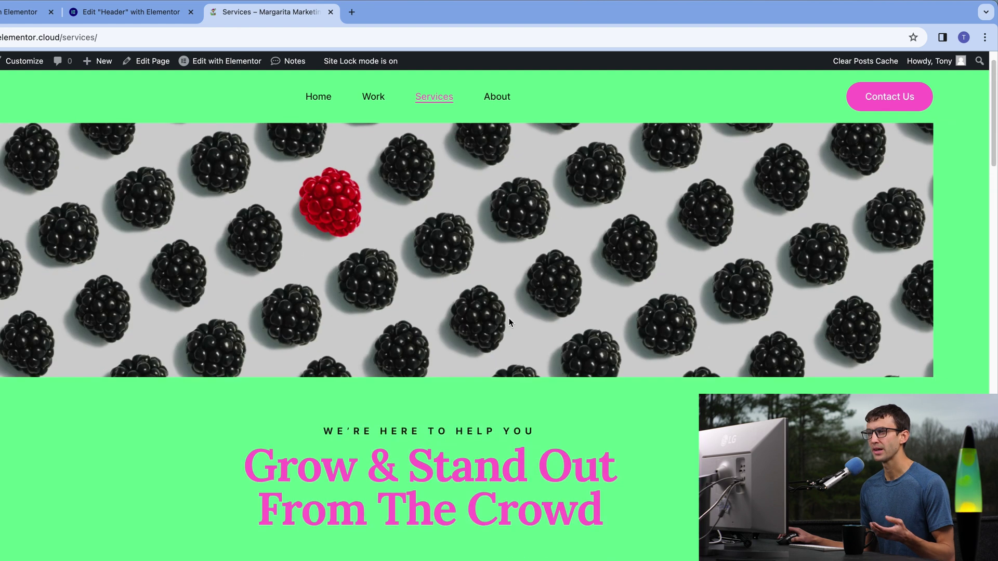
scroll(509, 319, "up", 1)
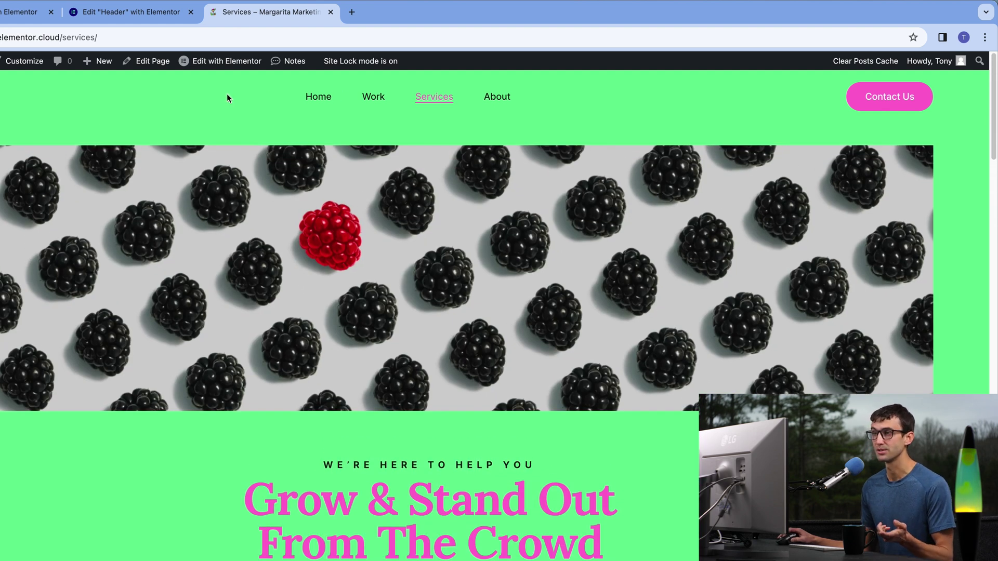
left_click(227, 62)
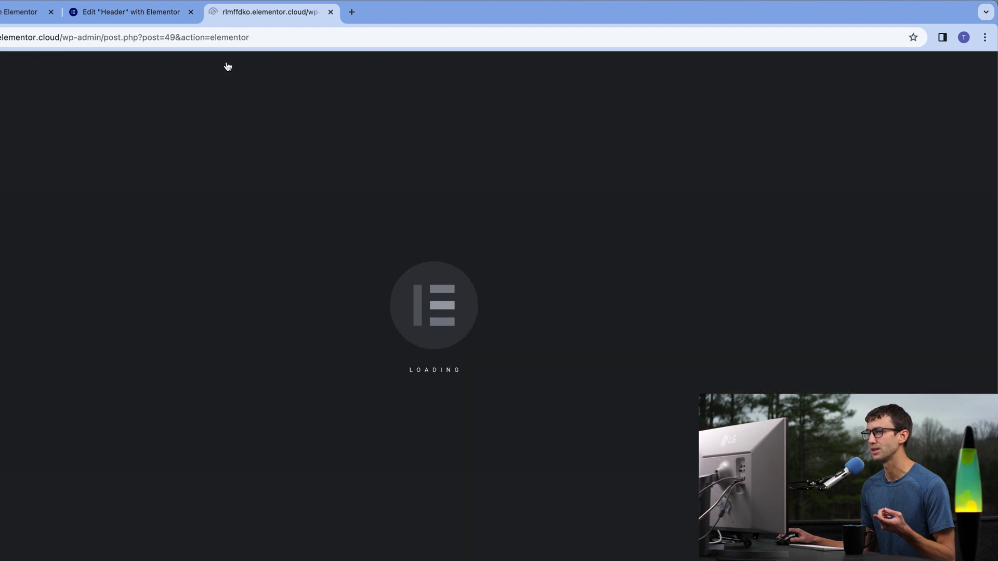
Step: Delete the Marketing, Strategy and Technology sections below the "Grow & Stand Out From The Crowd" heading
scroll(350, 238, "down", 9)
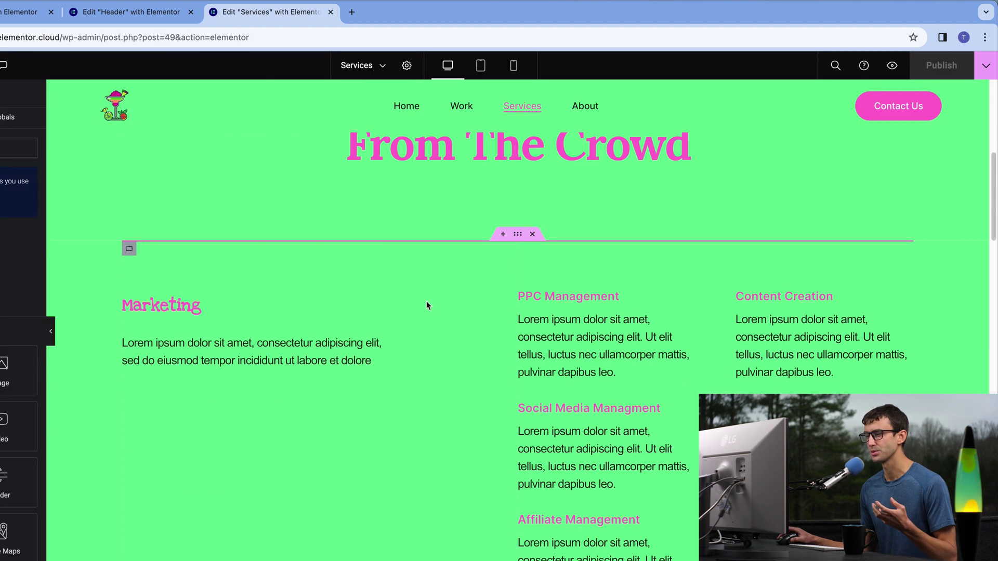
scroll(427, 298, "up", 1)
scroll(496, 323, "up", 6)
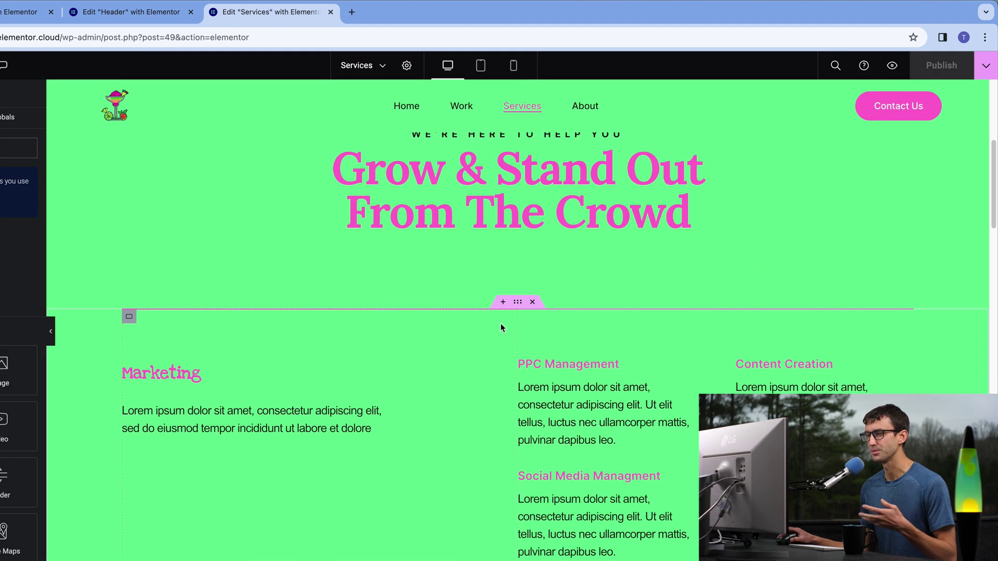
scroll(501, 324, "down", 1)
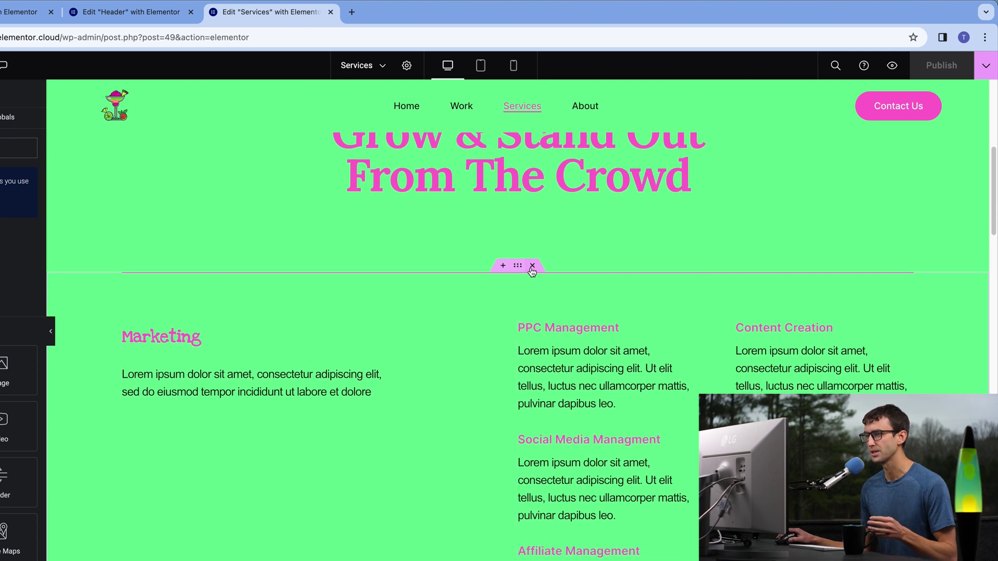
left_click(532, 266)
left_click(533, 229)
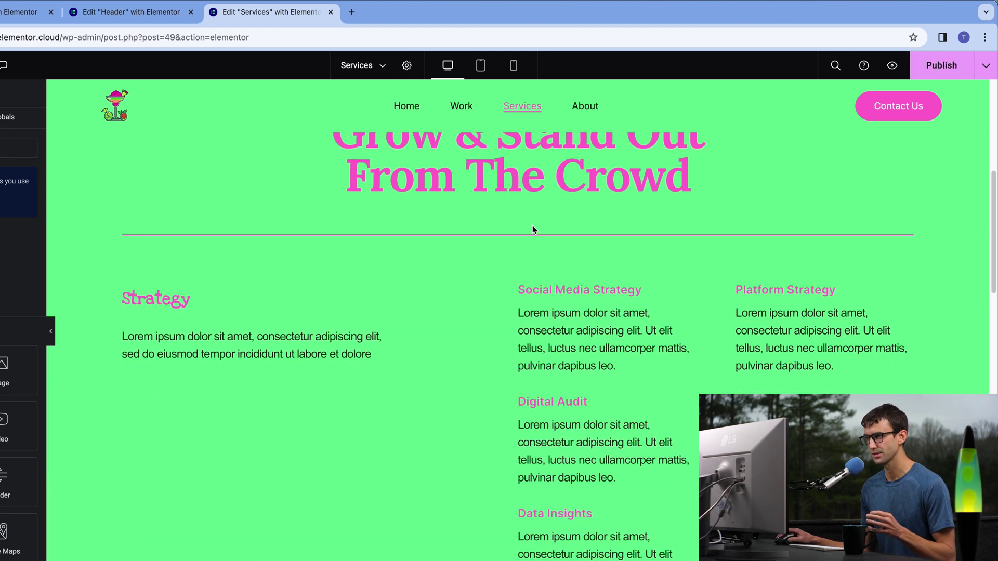
left_click(532, 228)
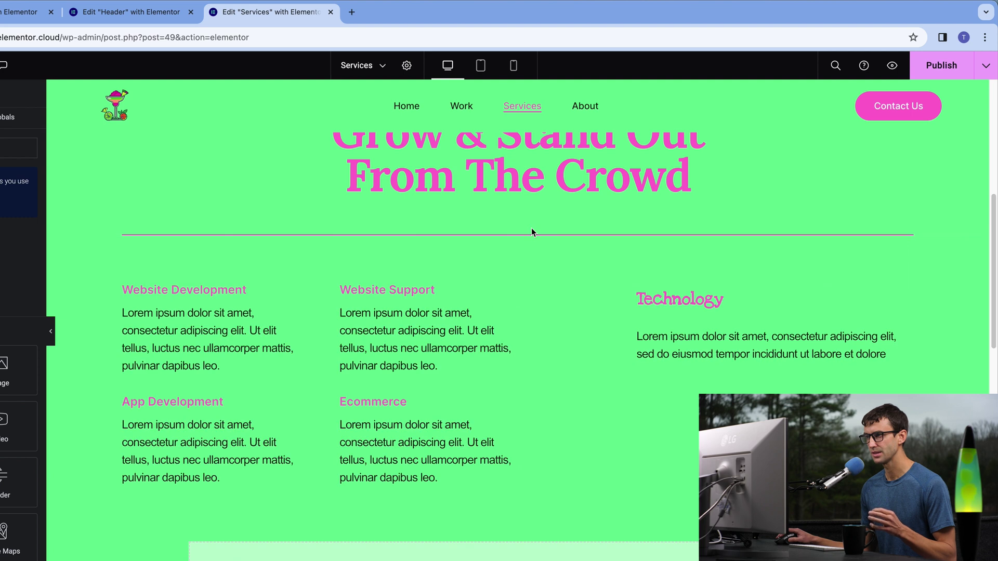
left_click(532, 229)
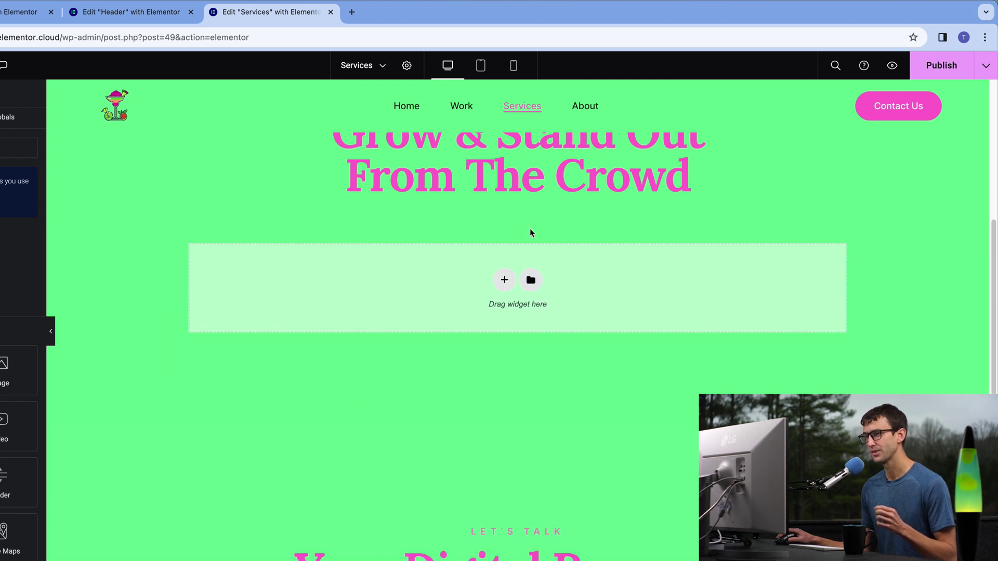
Step: Add a container with two equal columns below the heading and place a Price Table widget in each column
left_click(505, 280)
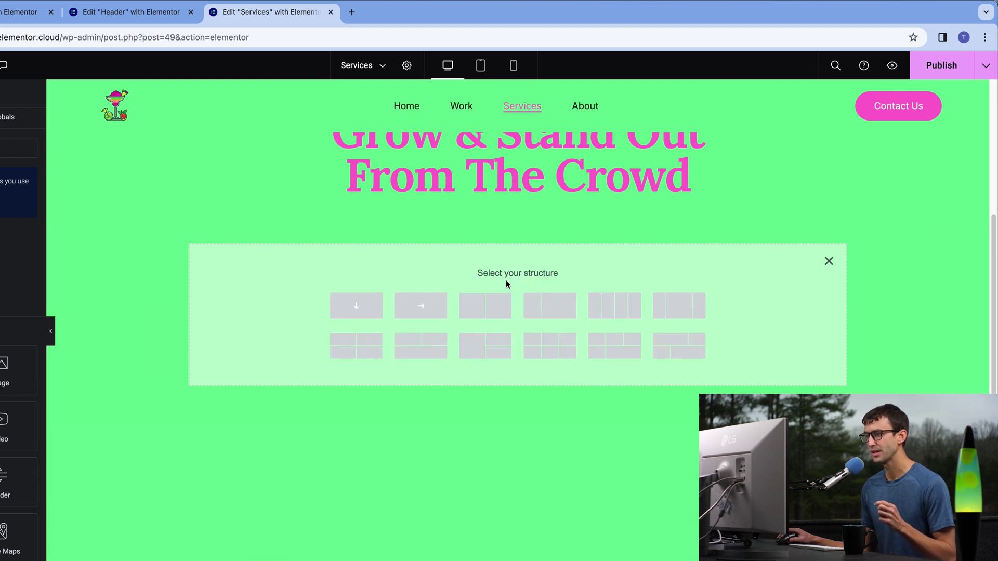
left_click(485, 305)
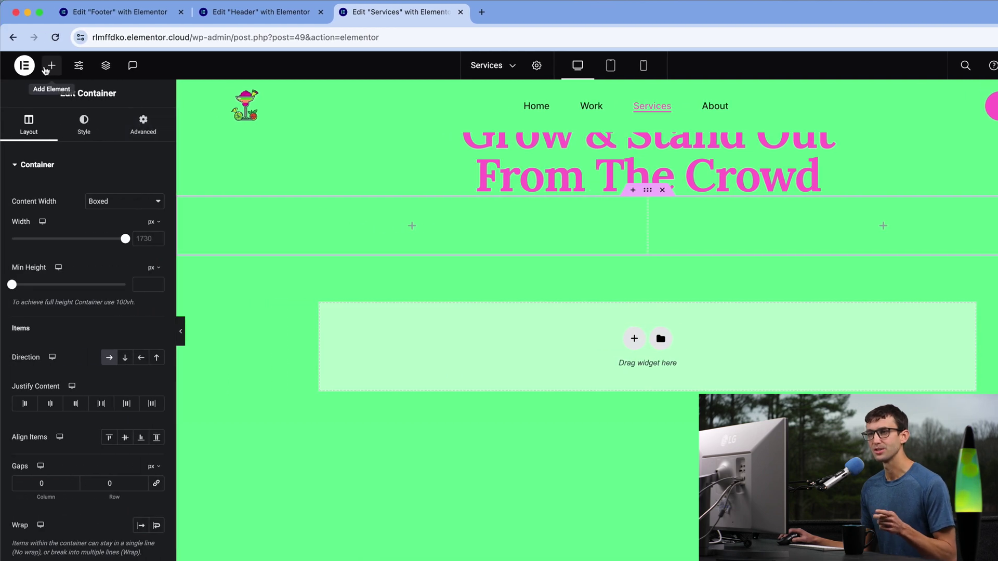
left_click(50, 67)
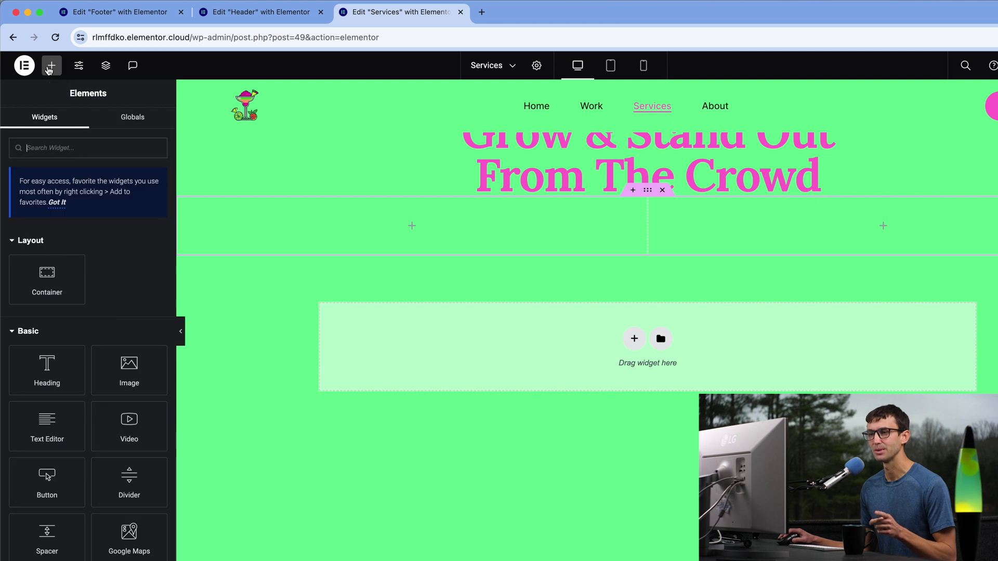
left_click(102, 150)
type("pric")
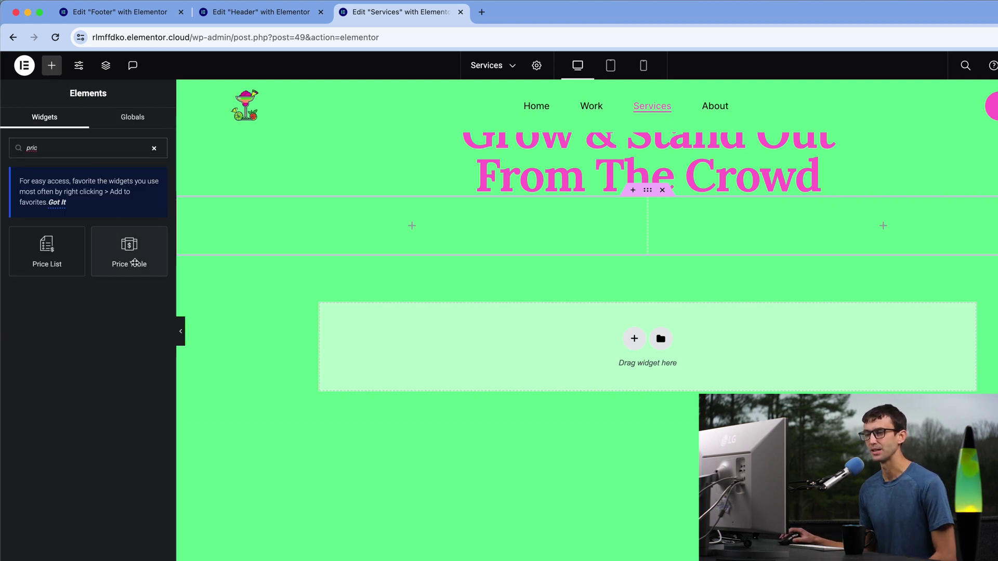
left_click_drag(134, 262, 402, 243)
left_click(51, 65)
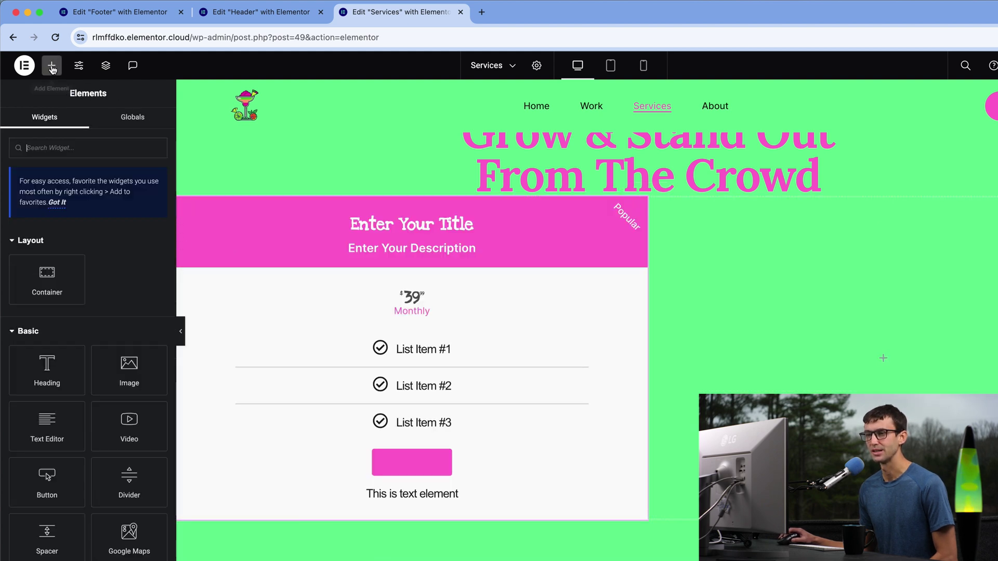
left_click_drag(140, 245, 879, 351)
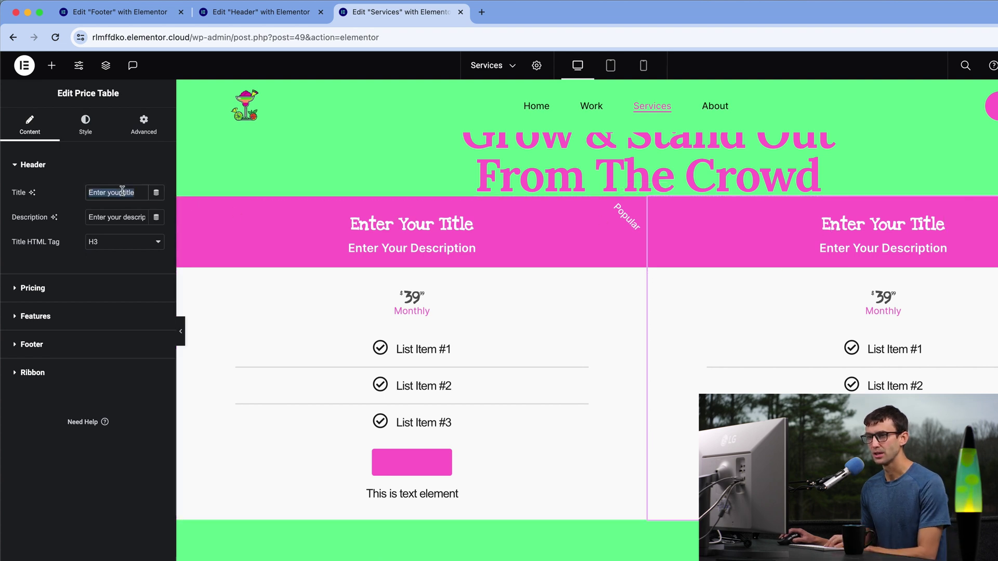
Step: Title the right-hand price table "Buzz Worthy SEO" and the left-hand one "Sipping Pretty SEO"
type("B")
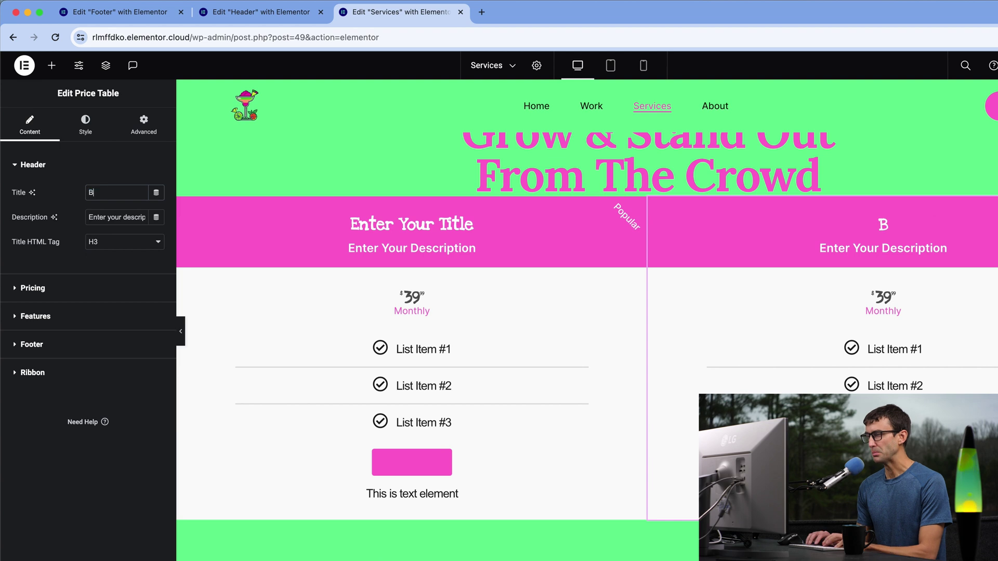
type("uzz Worthy SEO")
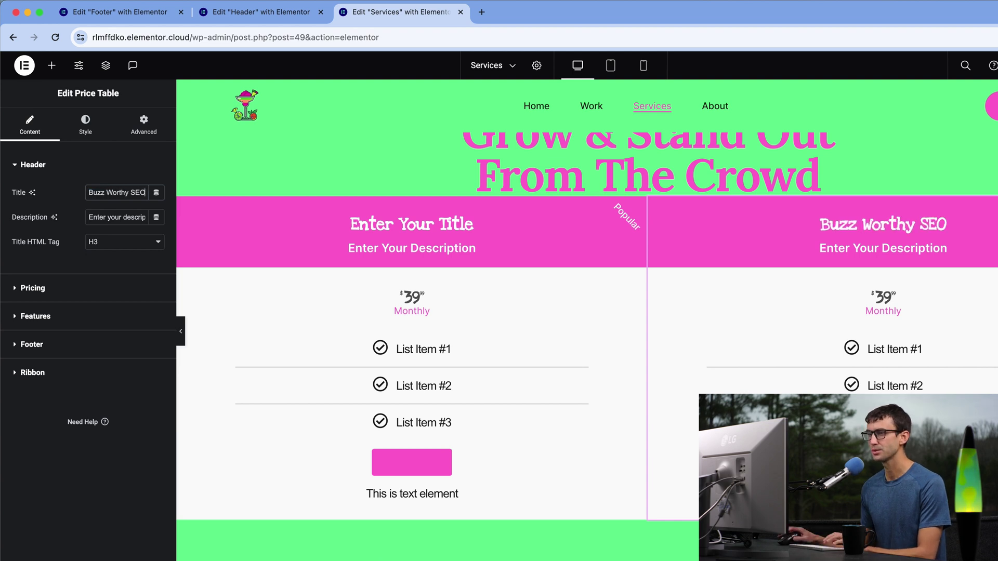
left_click(401, 230)
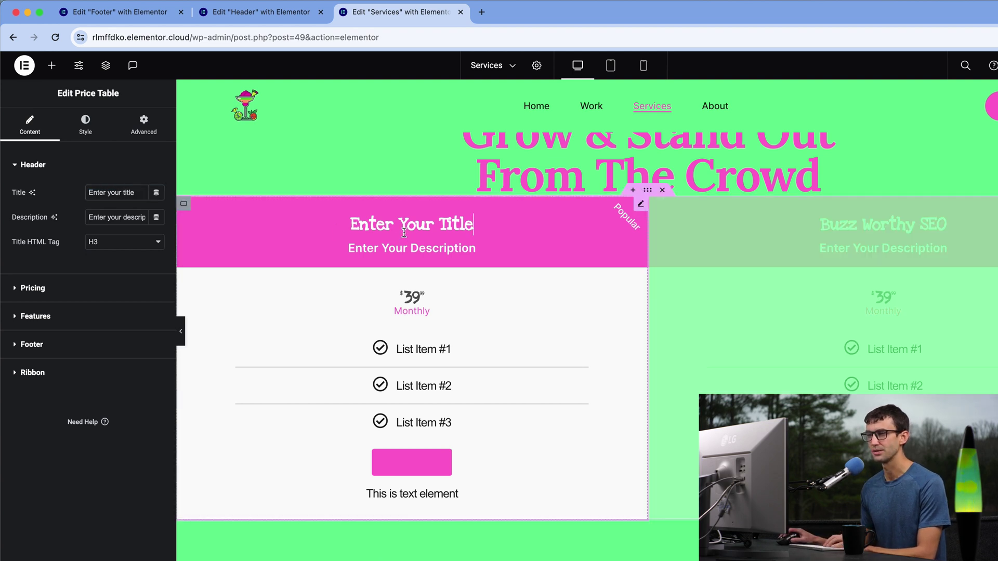
key("super+a")
type("Sipping")
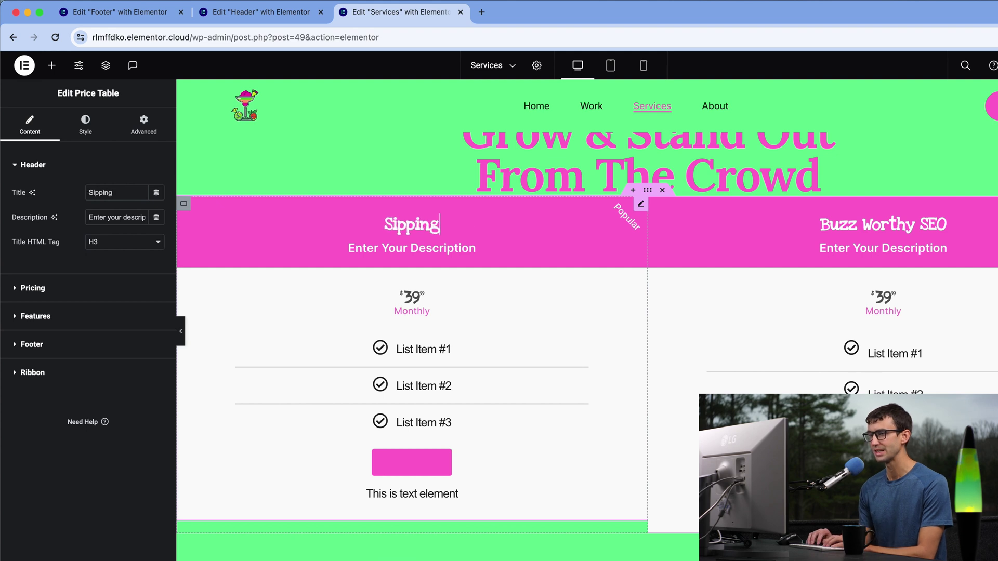
type(" Pretty SEO")
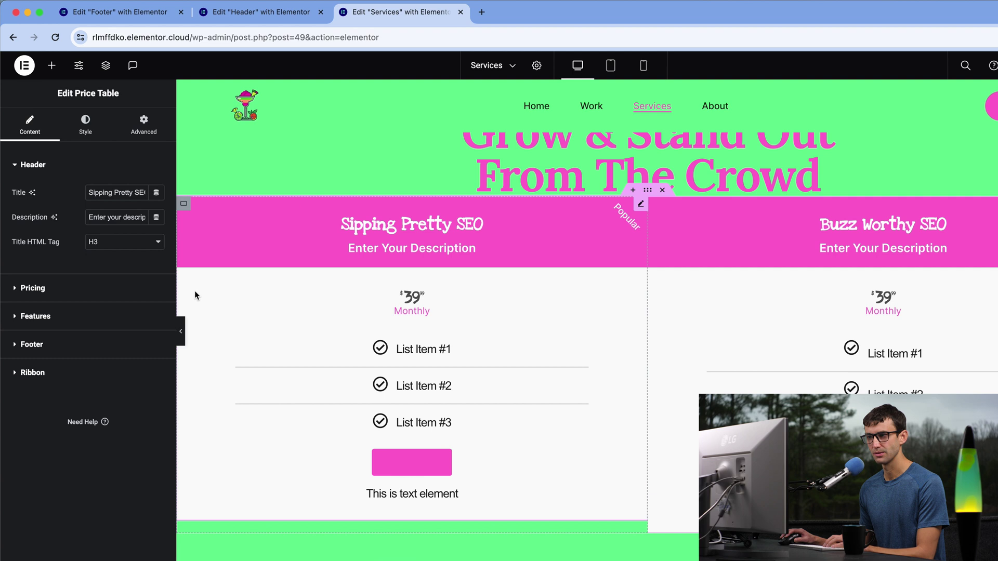
Step: Set the price of the Sipping Pretty SEO table to 20 and of the Buzz Worthy SEO table to 99
left_click(16, 289)
left_click_drag(106, 252, 43, 247)
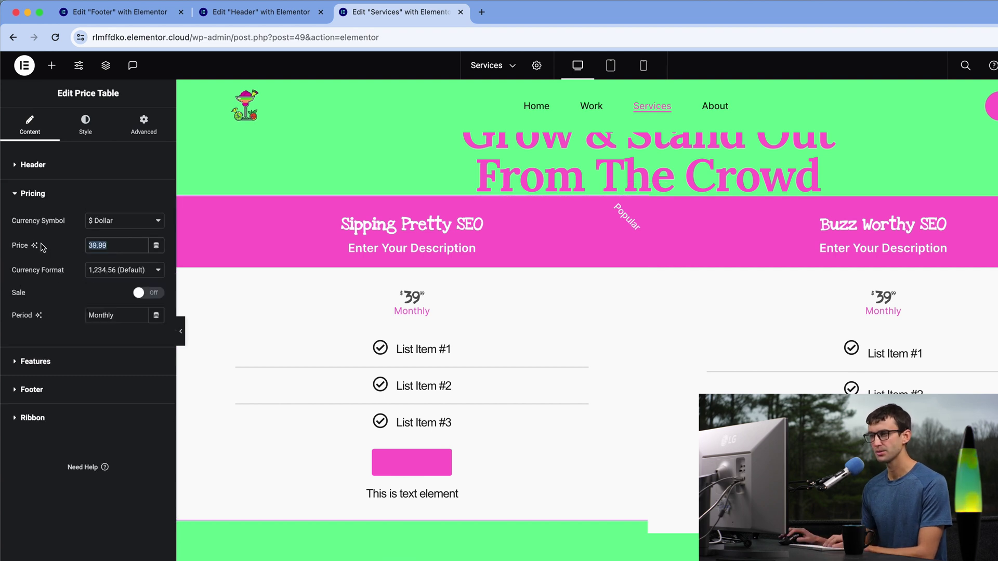
type("20")
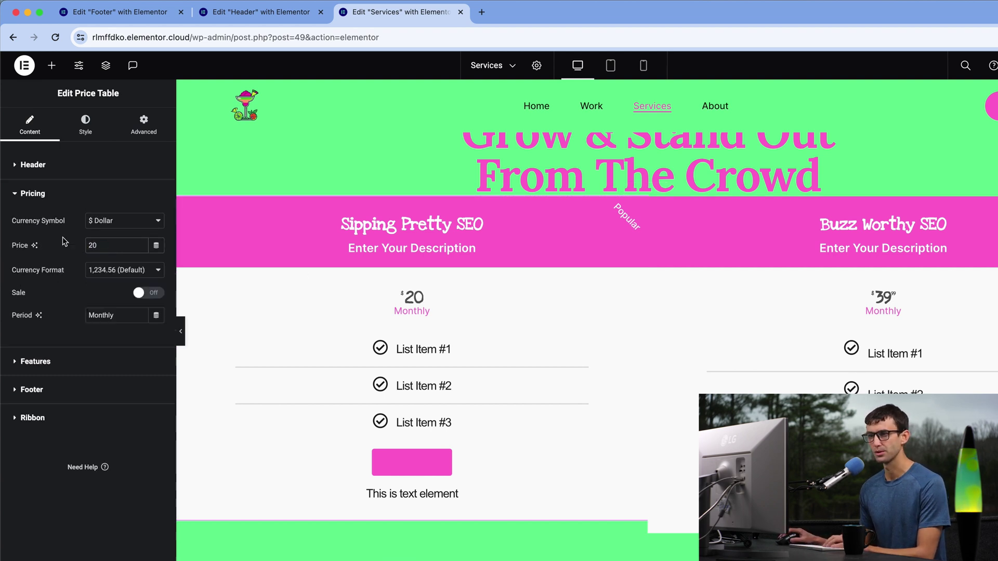
left_click(833, 303)
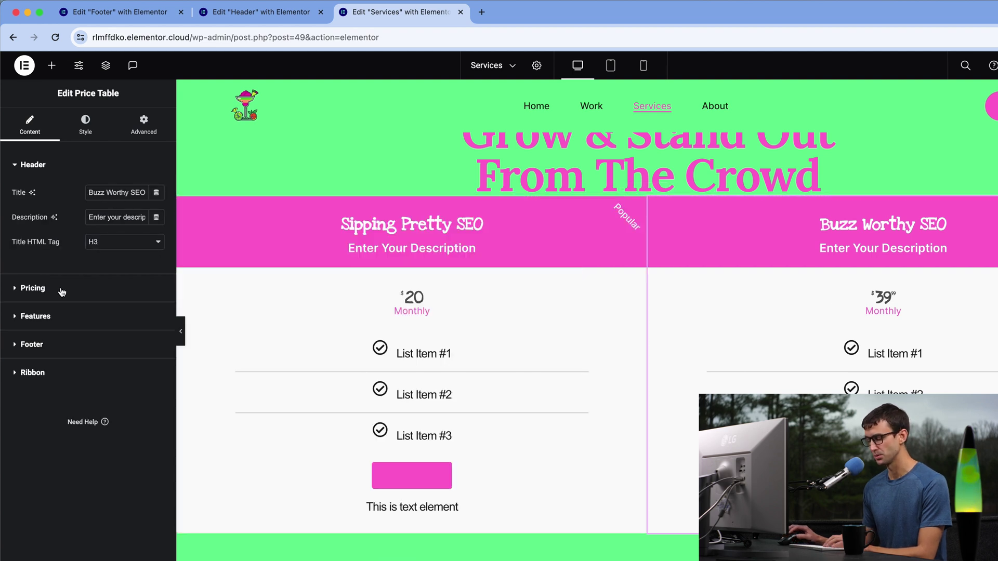
left_click(33, 287)
double_click(112, 245)
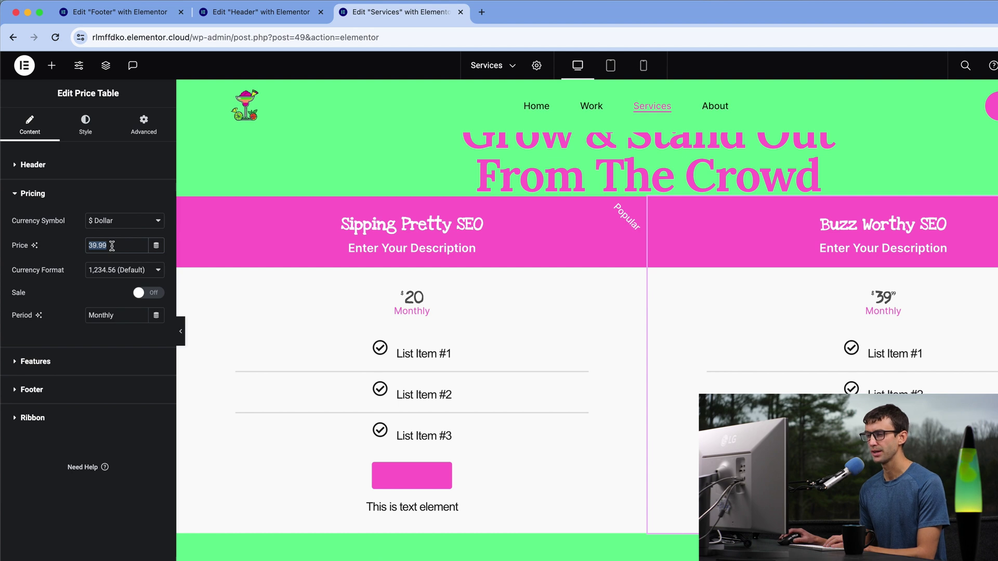
type("99")
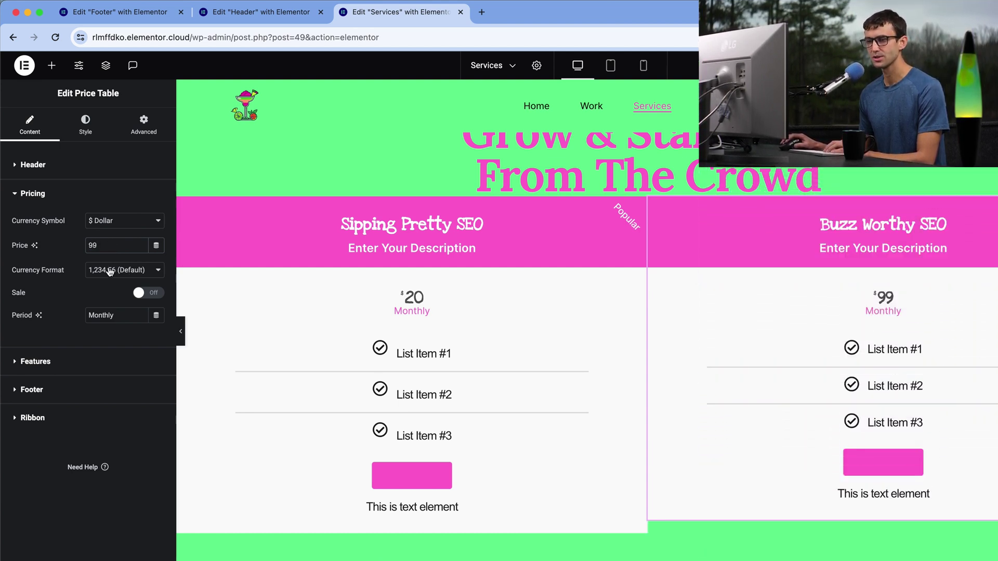
Step: Rename the Buzz Worthy SEO table's three features as Site Optimization, Website Boost and Site Audit
left_click(150, 362)
triple_click(102, 295)
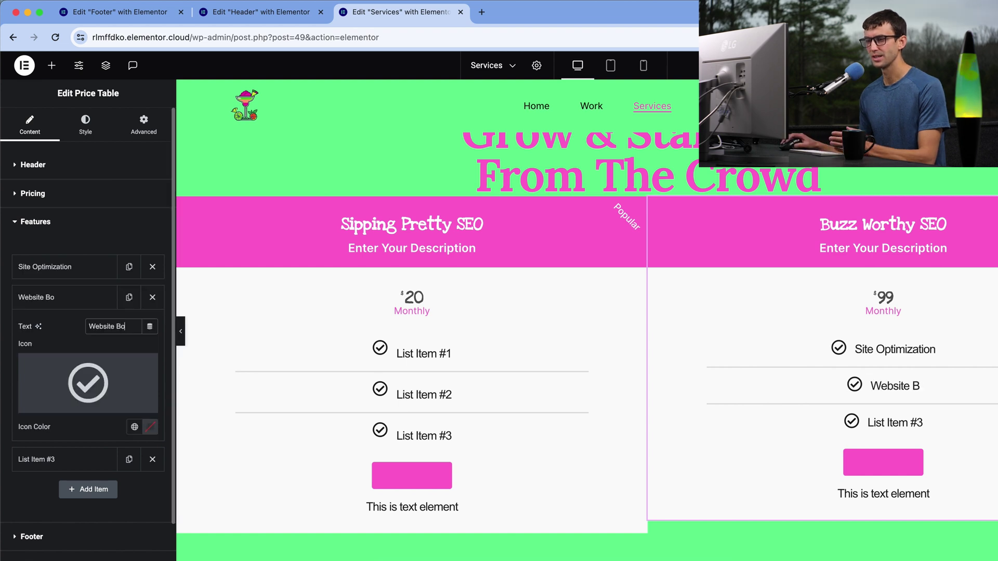
type("oost")
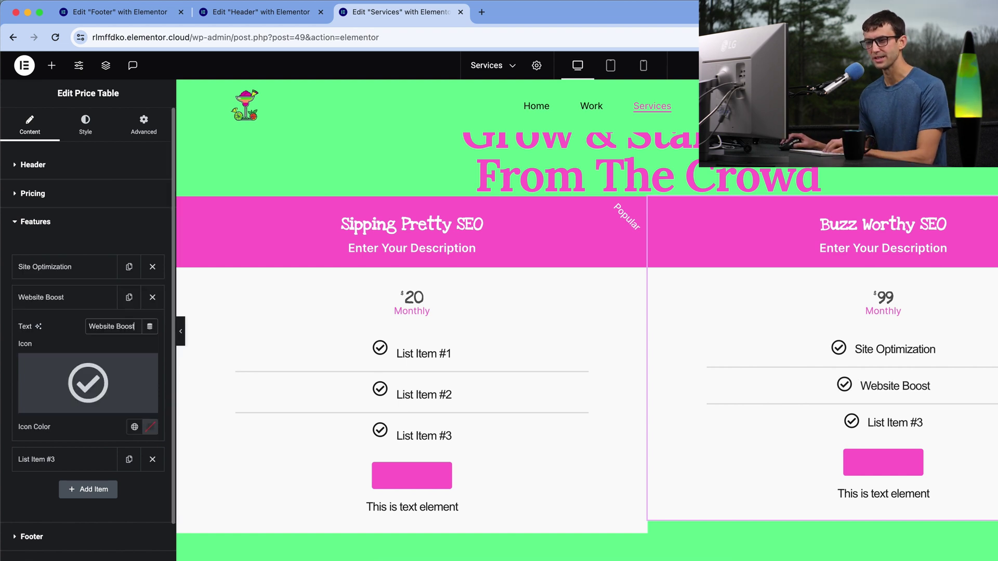
Step: Set the width of the container holding both price tables to 1372 px and its column gap to 94 px
left_click(648, 190)
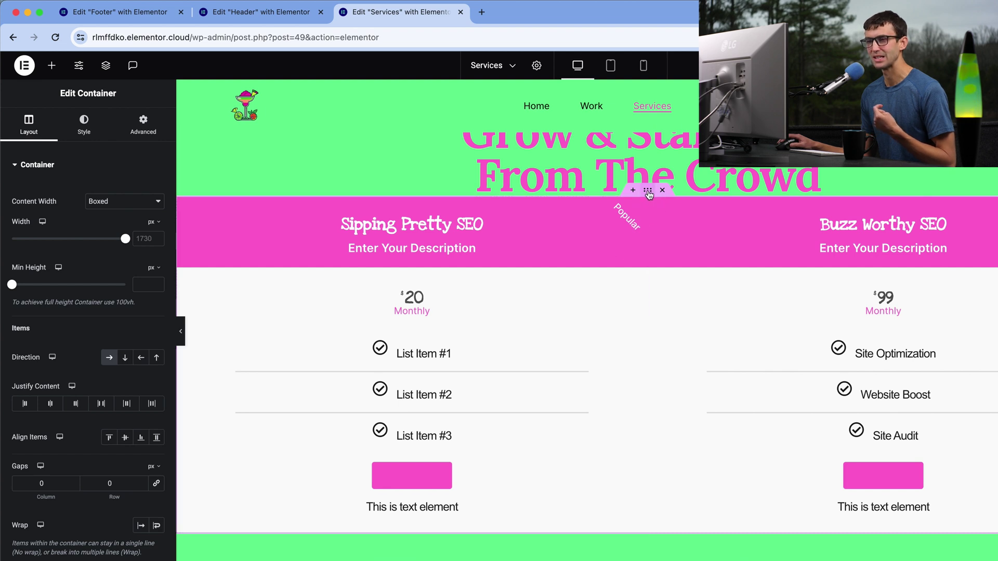
left_click_drag(178, 236, 101, 244)
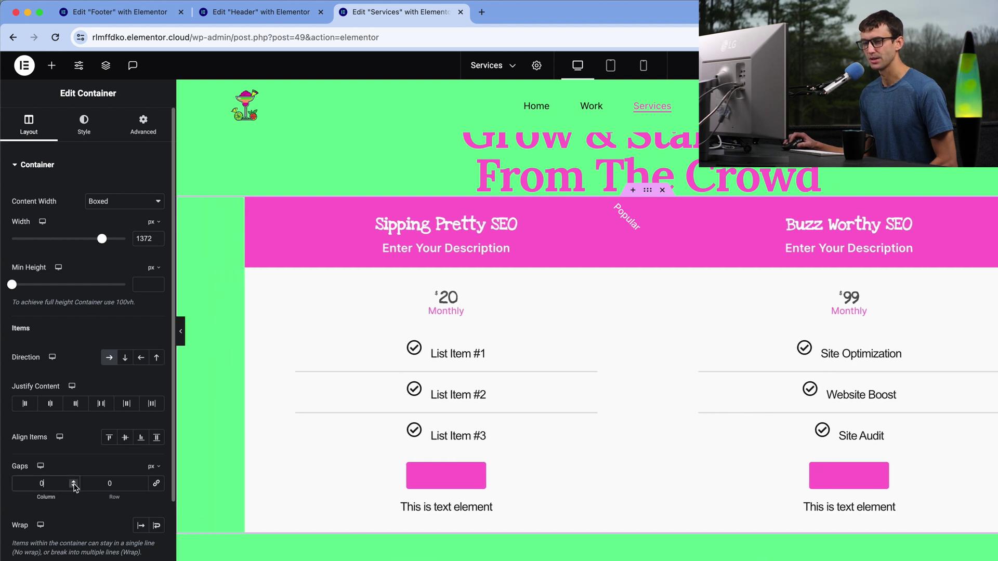
left_click_drag(74, 481, 75, 485)
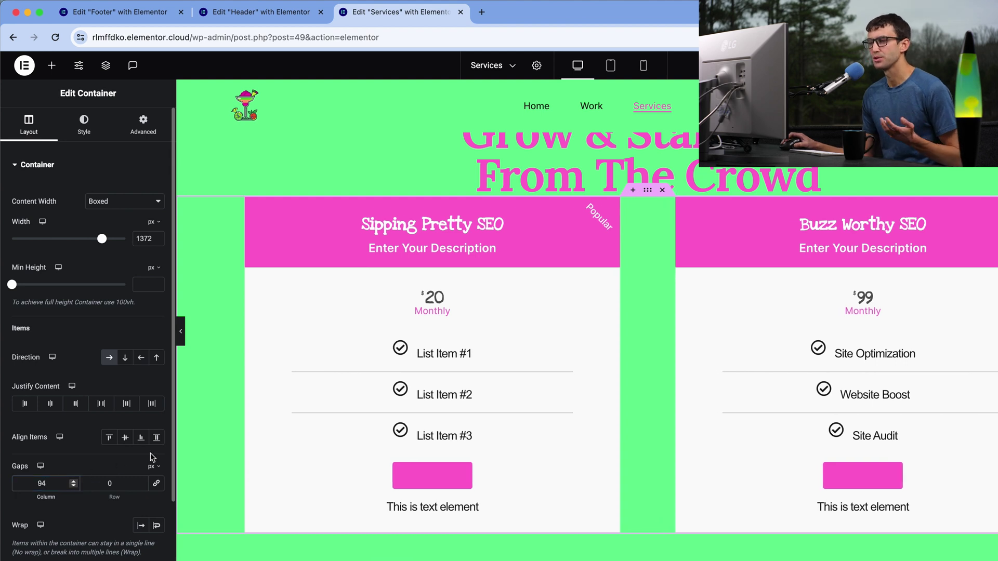
scroll(152, 457, "down", 1)
scroll(201, 450, "down", 1)
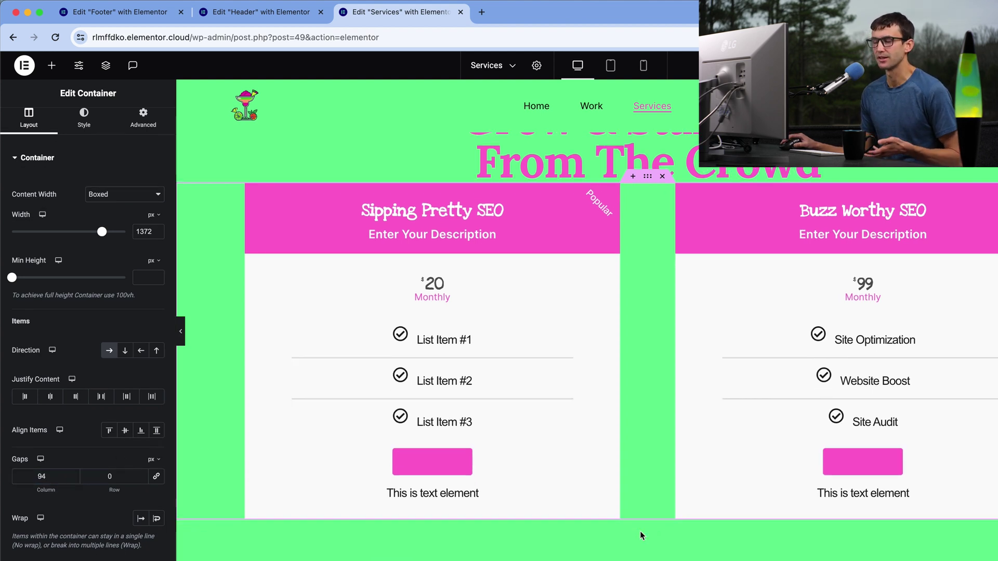
scroll(641, 535, "up", 1)
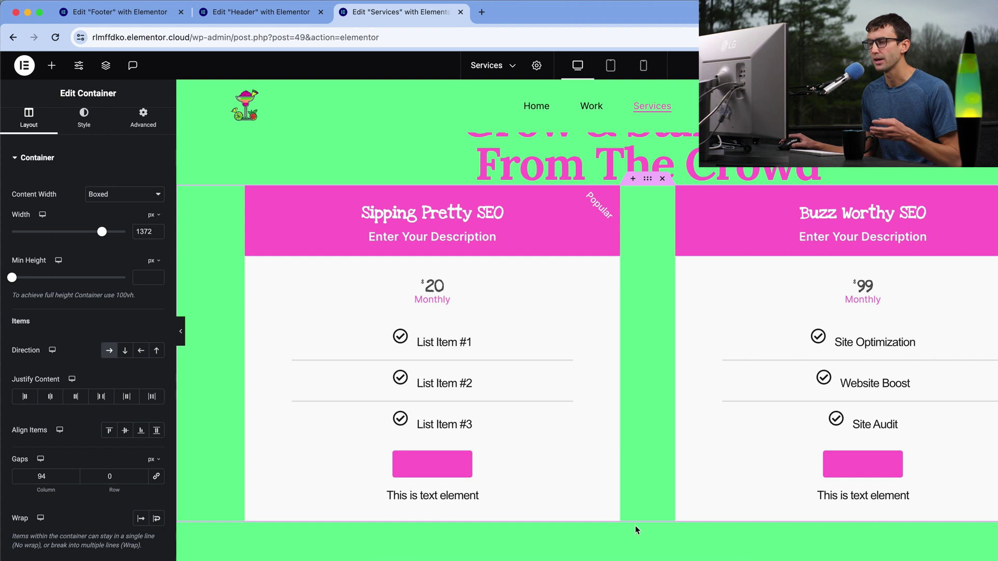
scroll(627, 403, "down", 1)
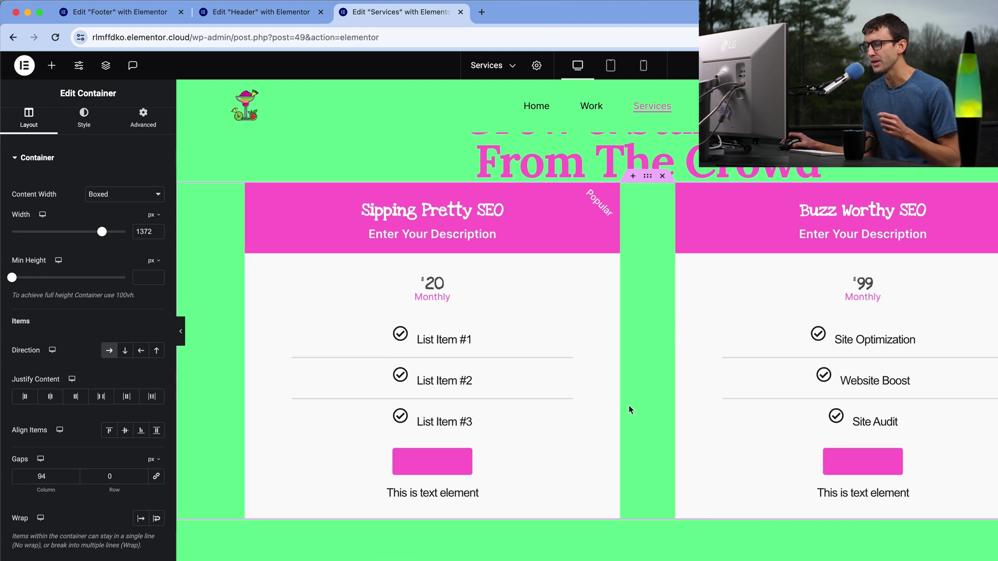
Step: Open the template library below the SEO price tables and browse through its ready-made blocks
scroll(646, 527, "down", 5)
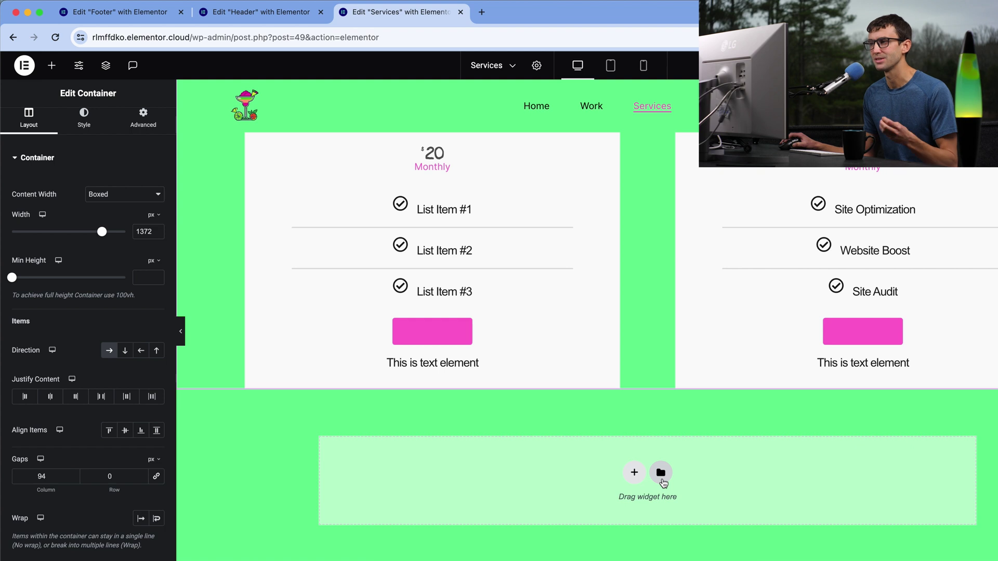
left_click(661, 473)
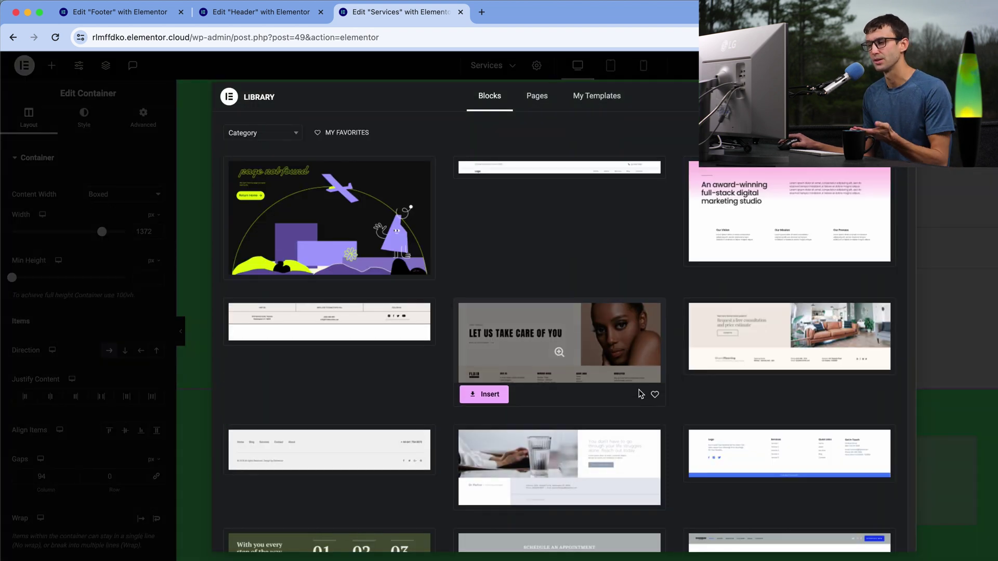
scroll(640, 394, "down", 5)
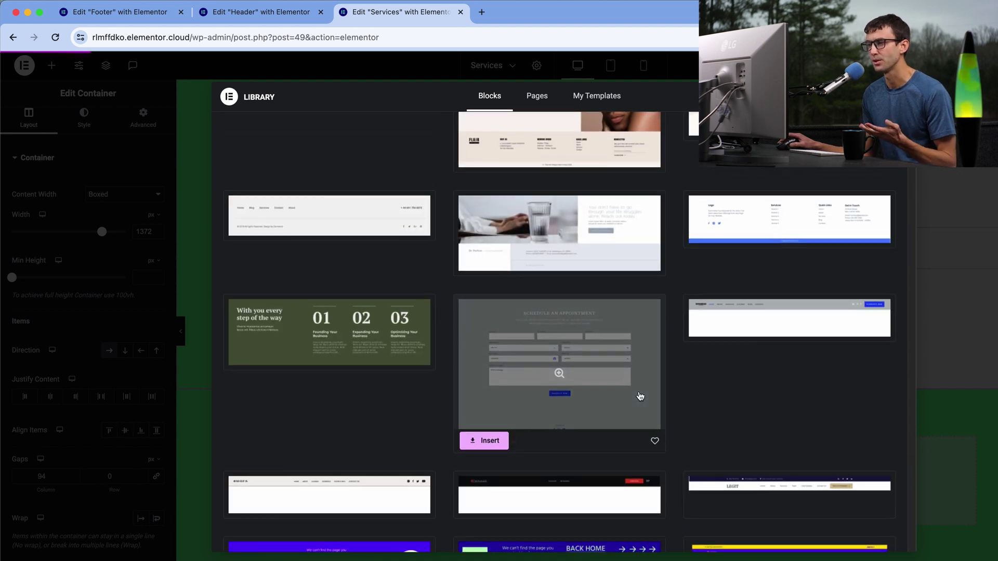
scroll(641, 394, "down", 2)
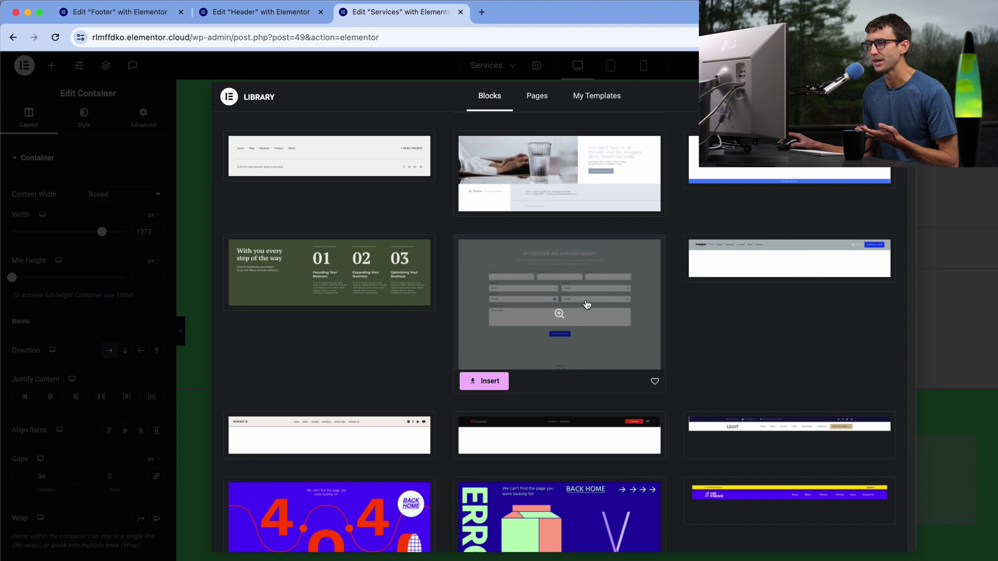
scroll(602, 331, "down", 8)
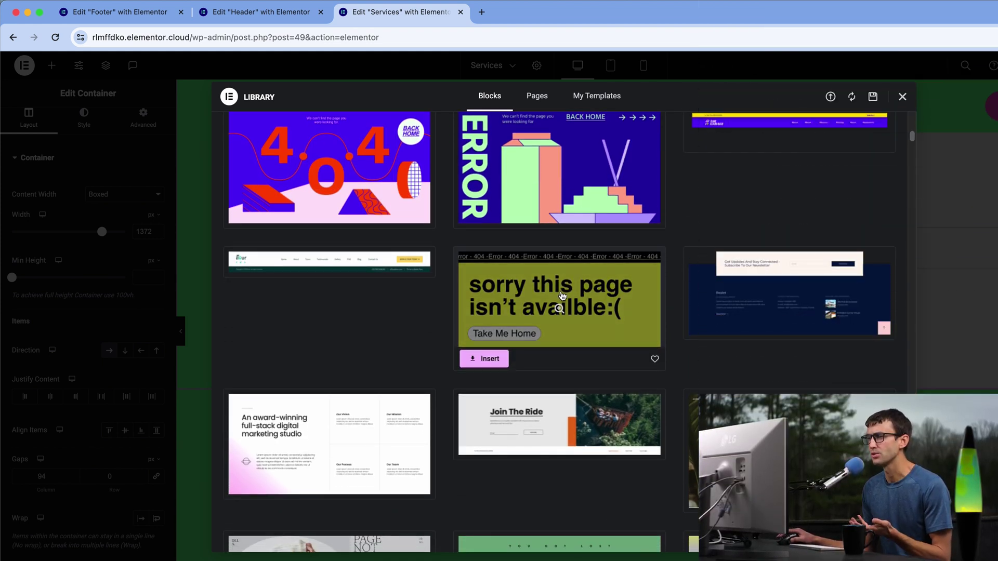
scroll(562, 297, "down", 1)
scroll(562, 299, "up", 9)
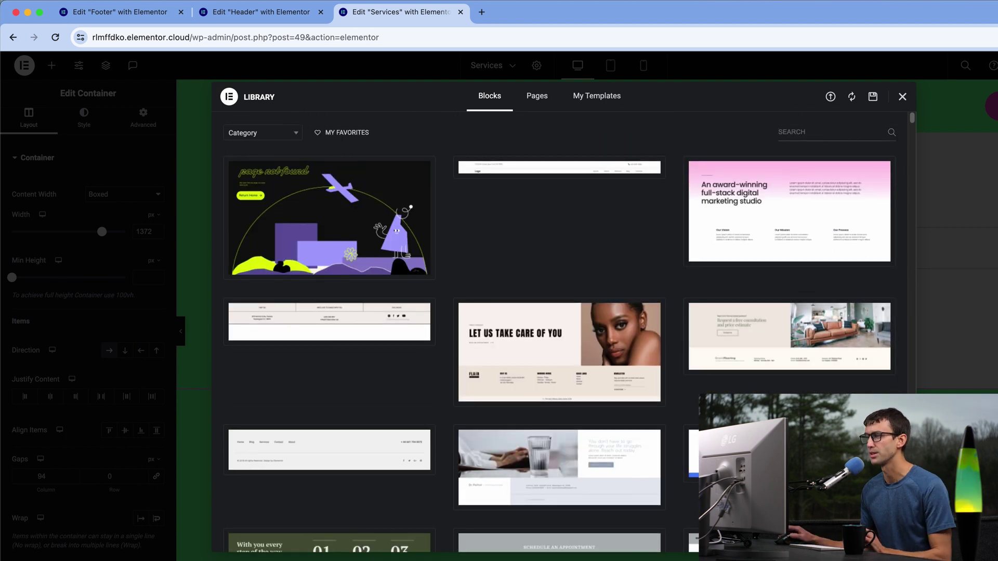
Step: Search the library blocks for "pric" and insert the three-card workshop pricing block with the raised Membership Card below the SEO price tables
left_click(811, 132)
type("pric")
scroll(726, 282, "down", 4)
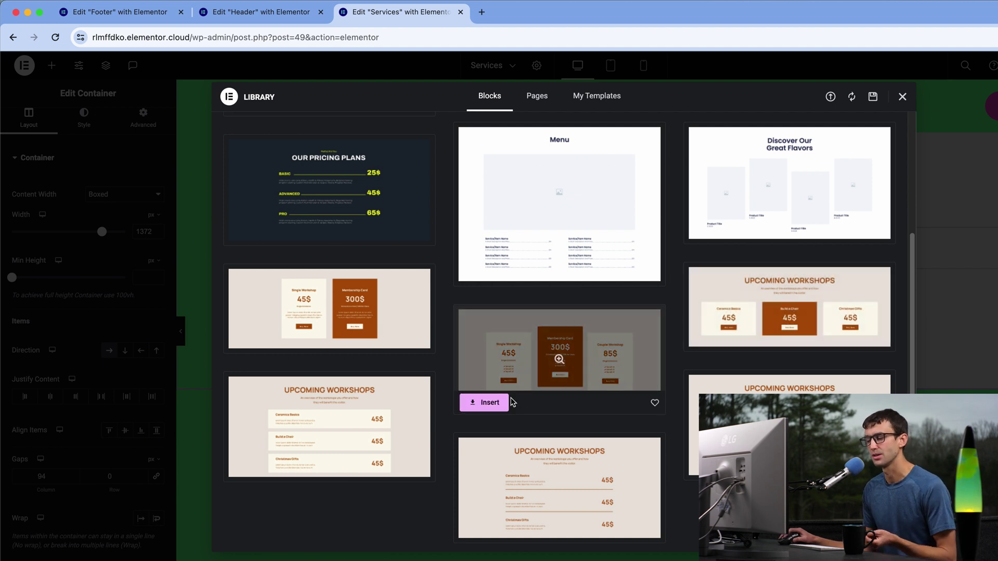
left_click(503, 403)
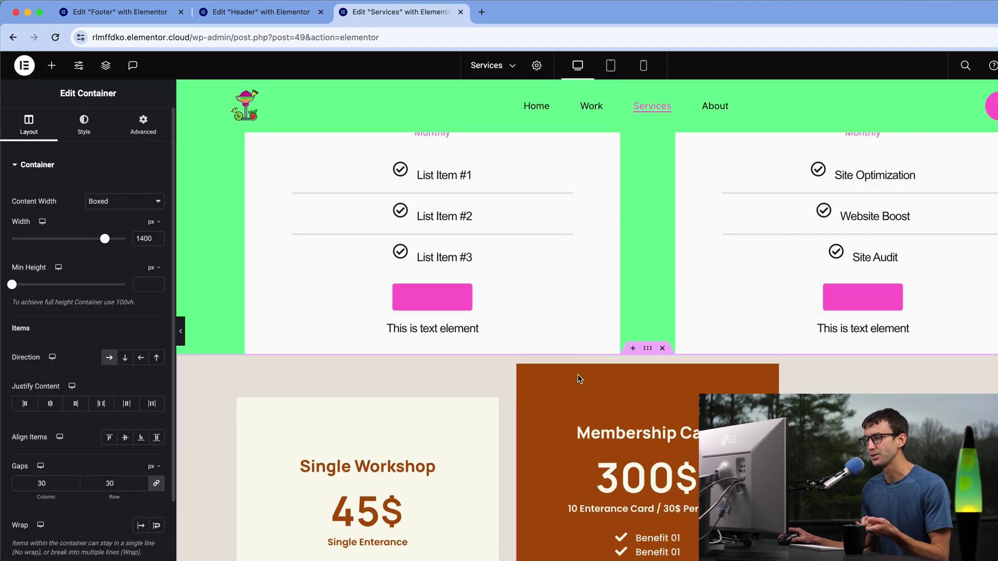
left_click(579, 374)
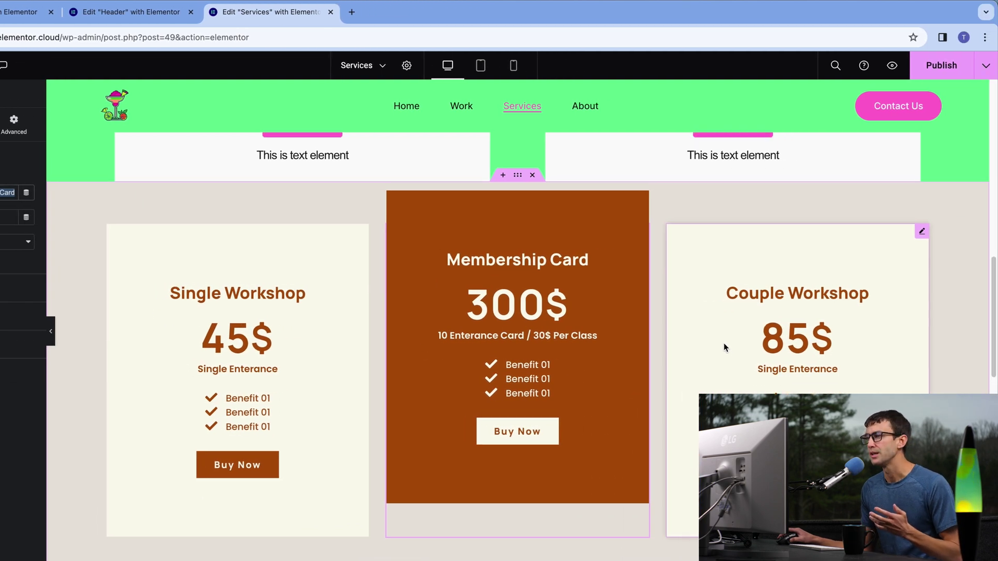
Step: Go to the hosting dashboard for managing this website and open the live Margarita Marketing site from it
scroll(728, 346, "up", 15)
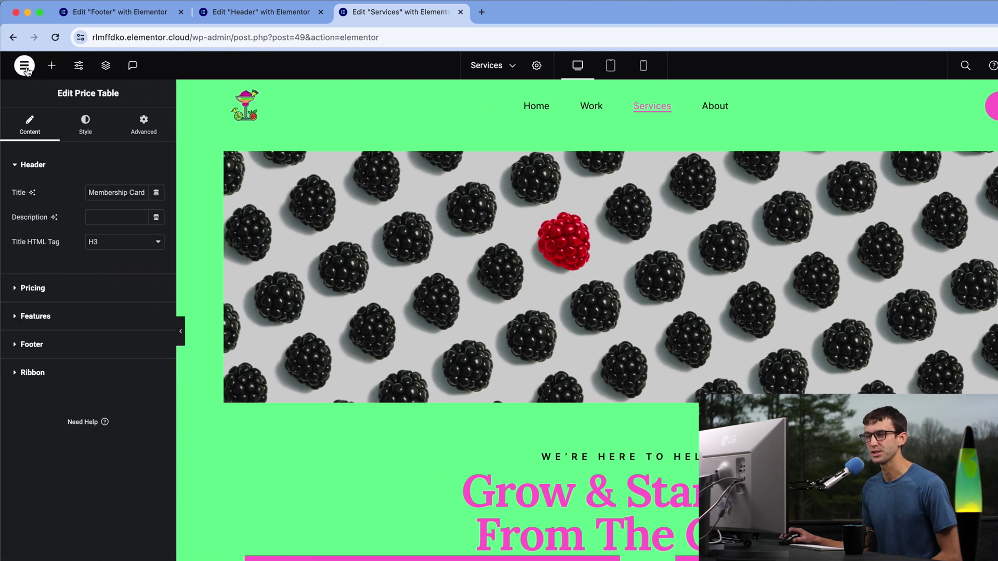
left_click(24, 66)
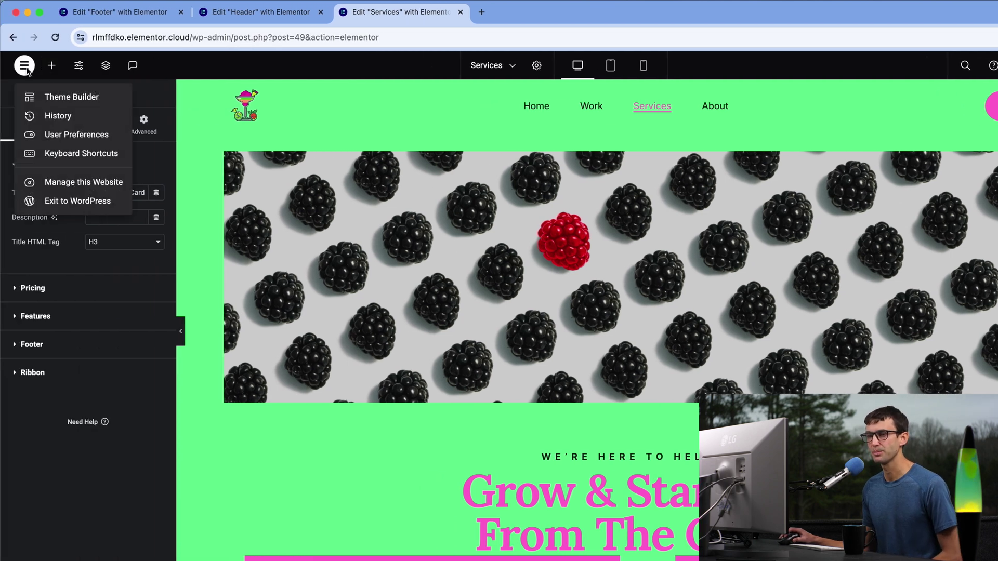
left_click(61, 181)
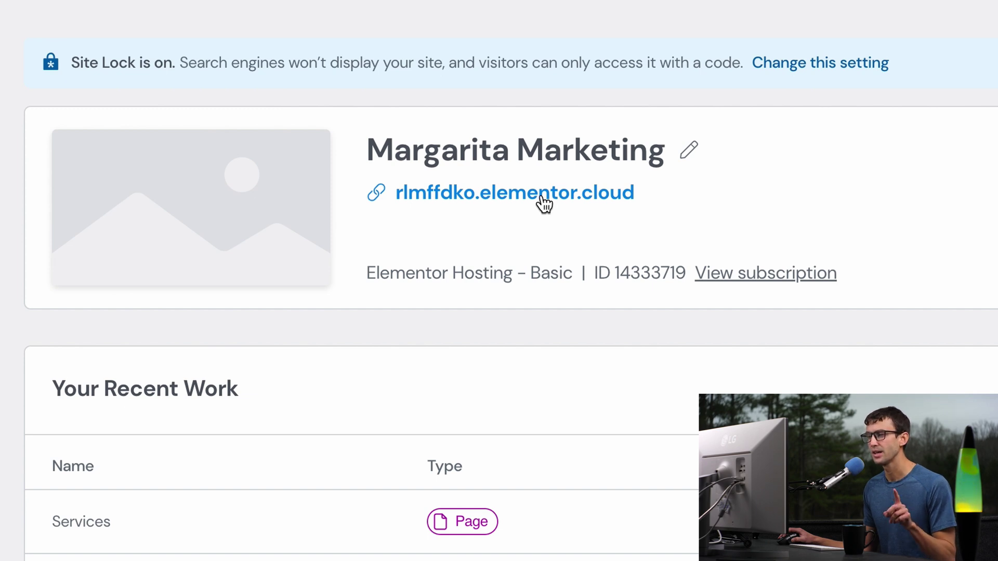
left_click(485, 254)
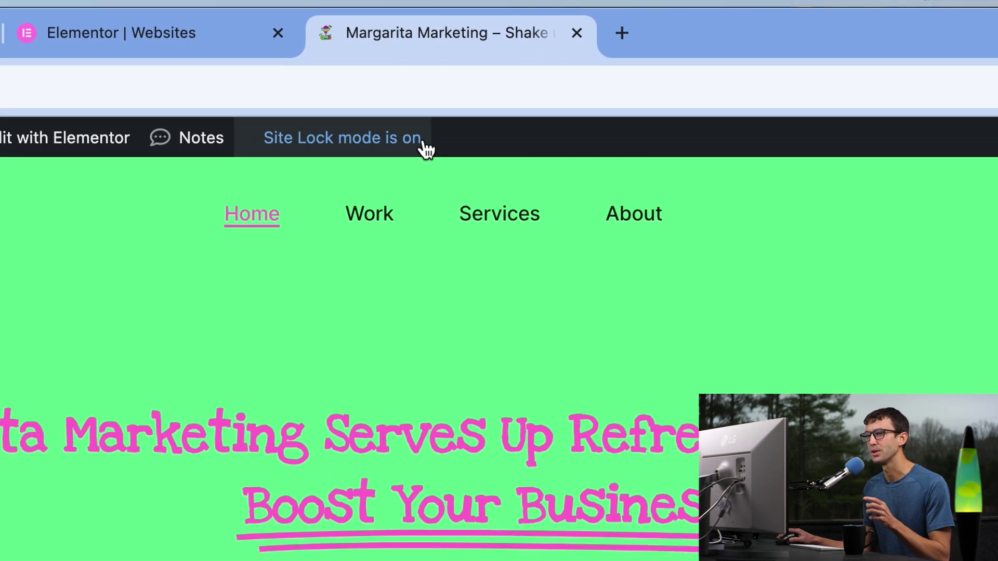
Step: Copy the live site's address and check in a guest browser window how visitors see it
left_click(435, 97)
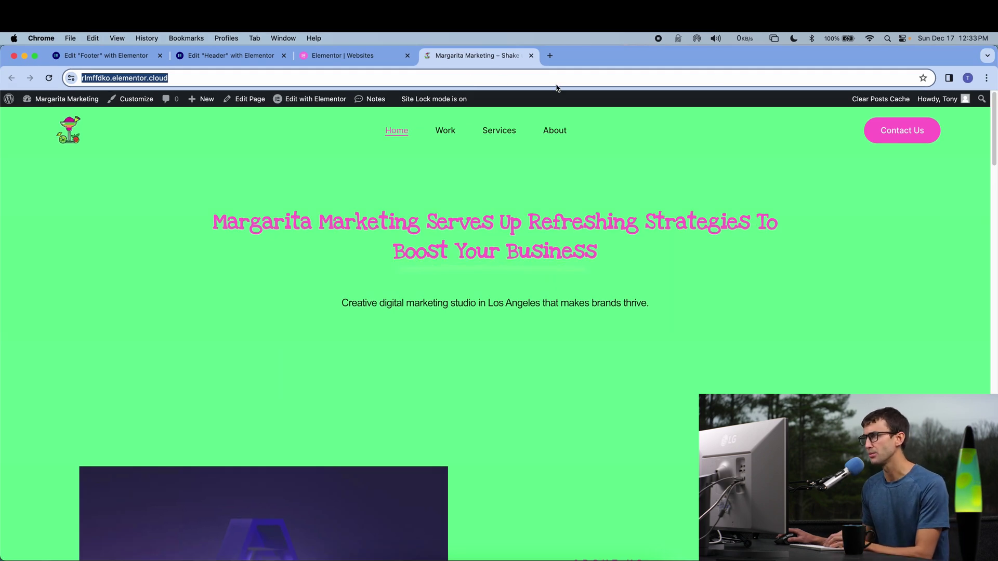
key("super+c")
left_click(967, 77)
left_click(825, 318)
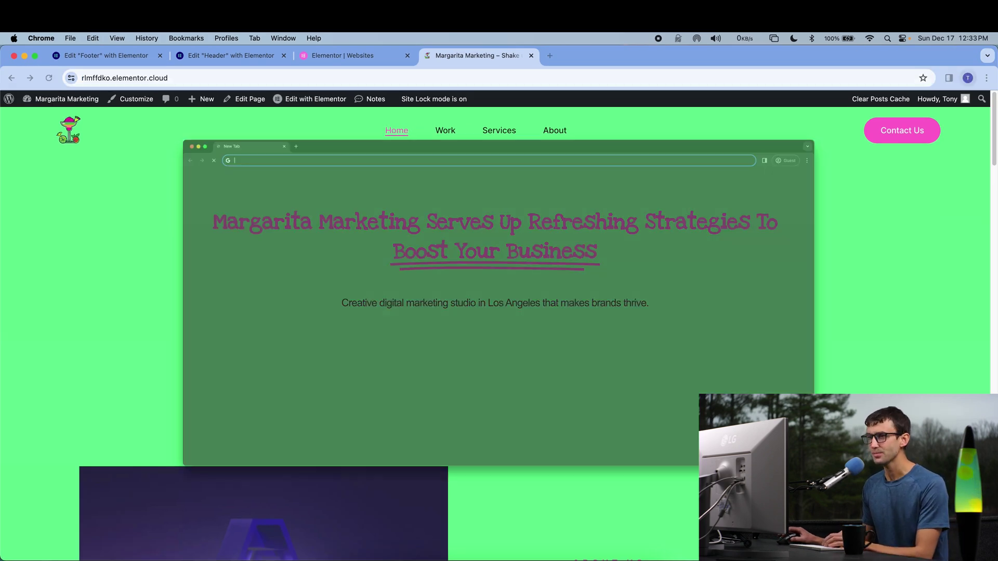
key("super+v")
key("Return")
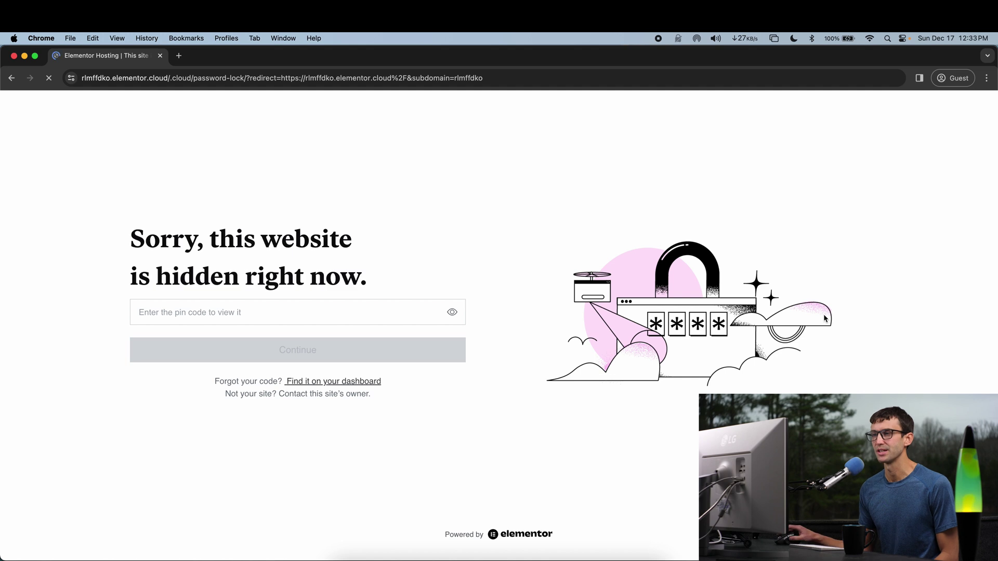
left_click(161, 56)
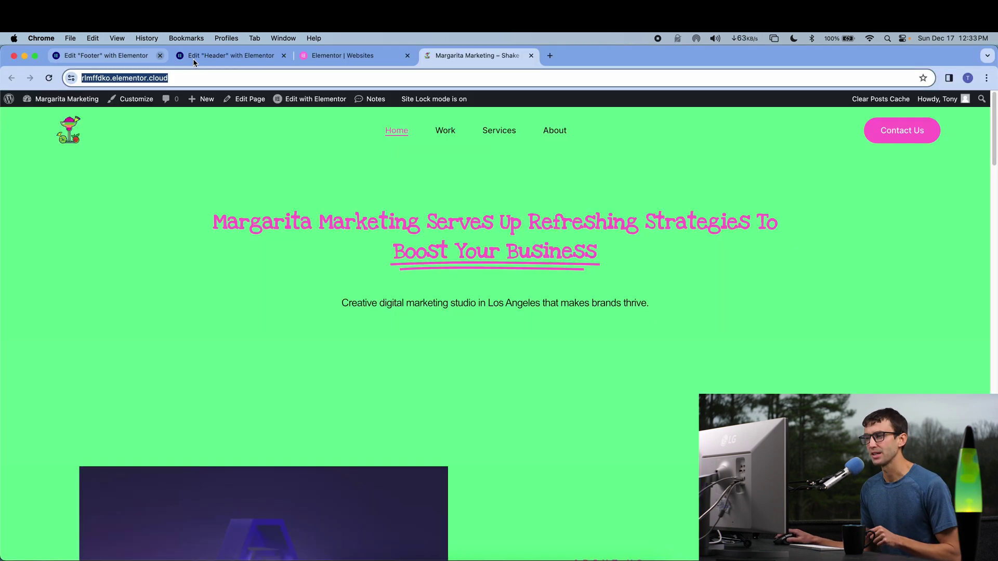
Step: Switch off Site Lock in the Elementor website dashboard and load the site's address in a guest browser window
left_click(342, 56)
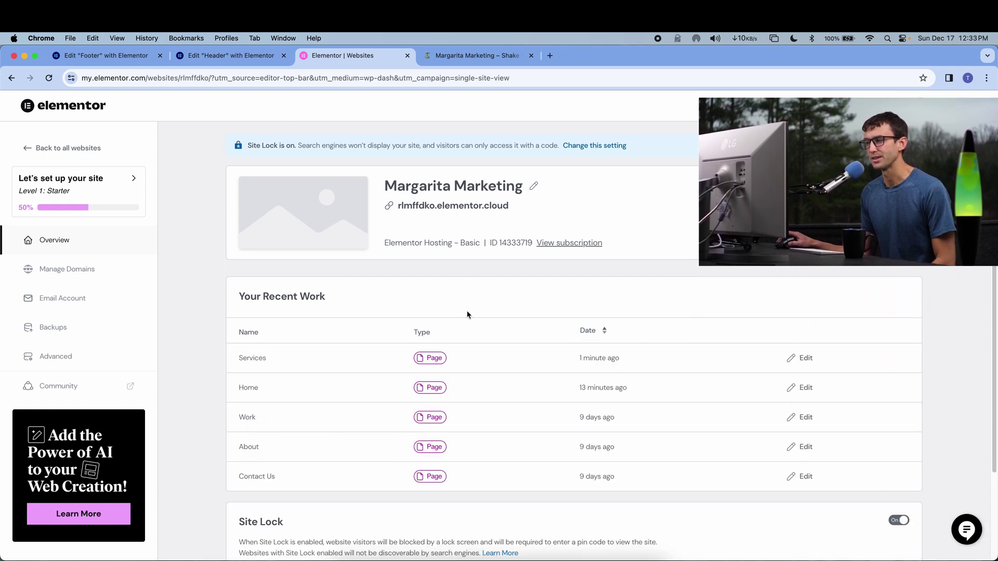
scroll(250, 411, "down", 3)
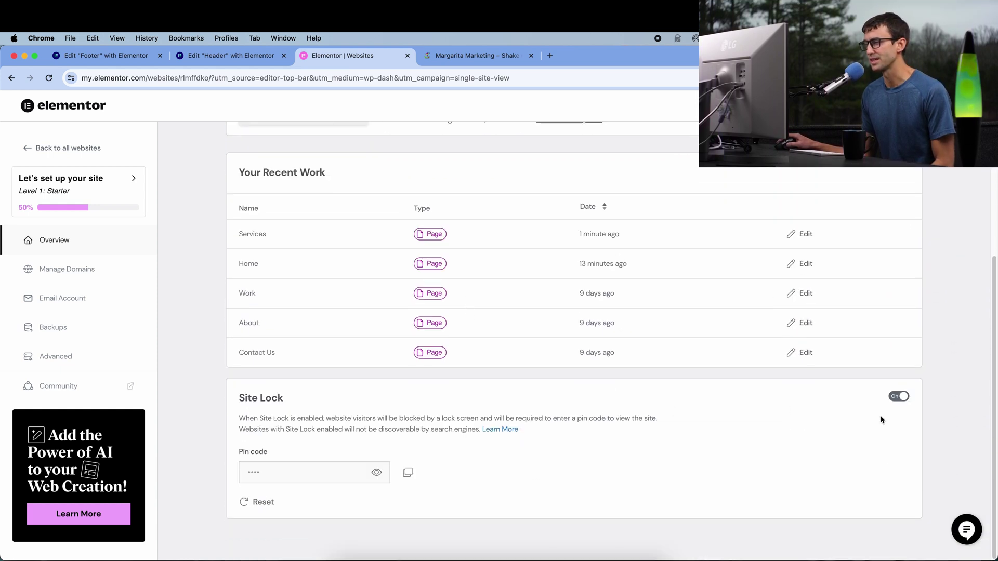
left_click(902, 399)
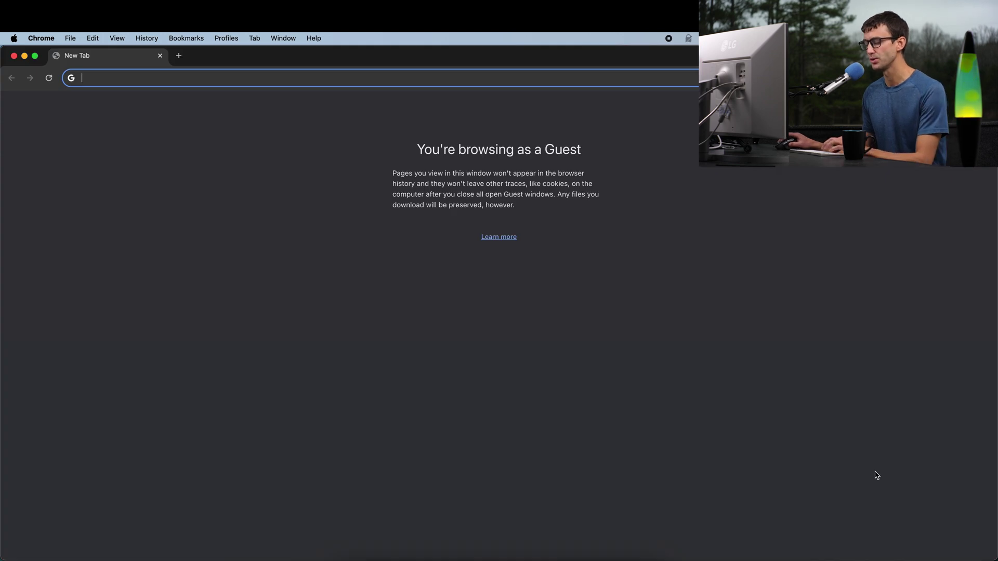
key("super+v")
key("Return")
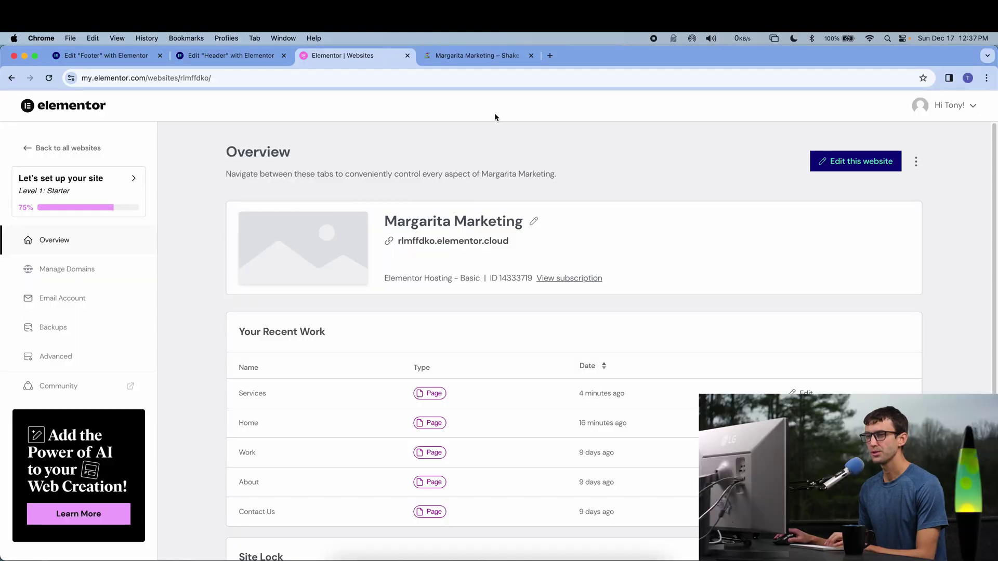
Step: Begin connecting the custom domain margartiamarketing.com to the website as its primary domain, including the www version
left_click(101, 274)
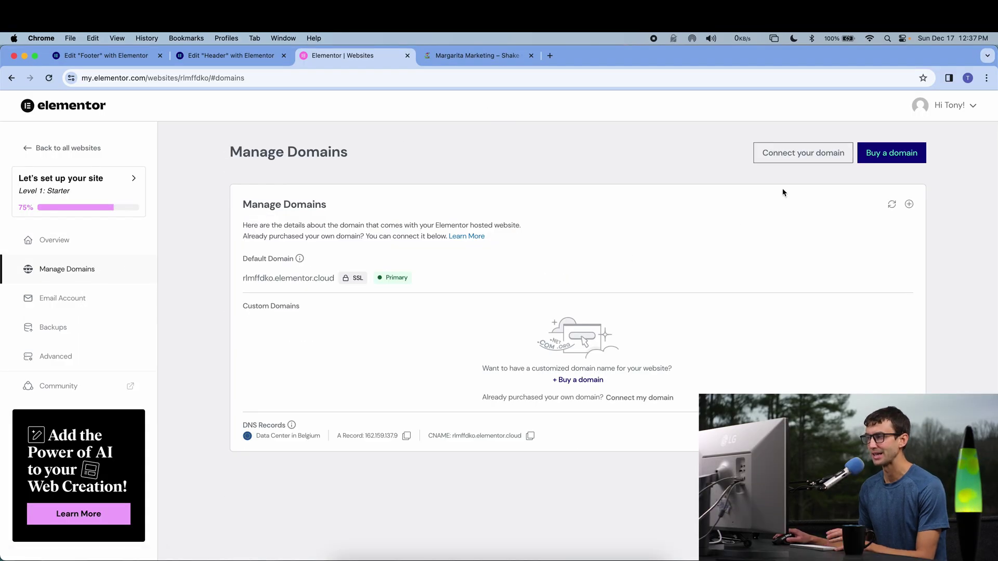
left_click(806, 158)
left_click(497, 318)
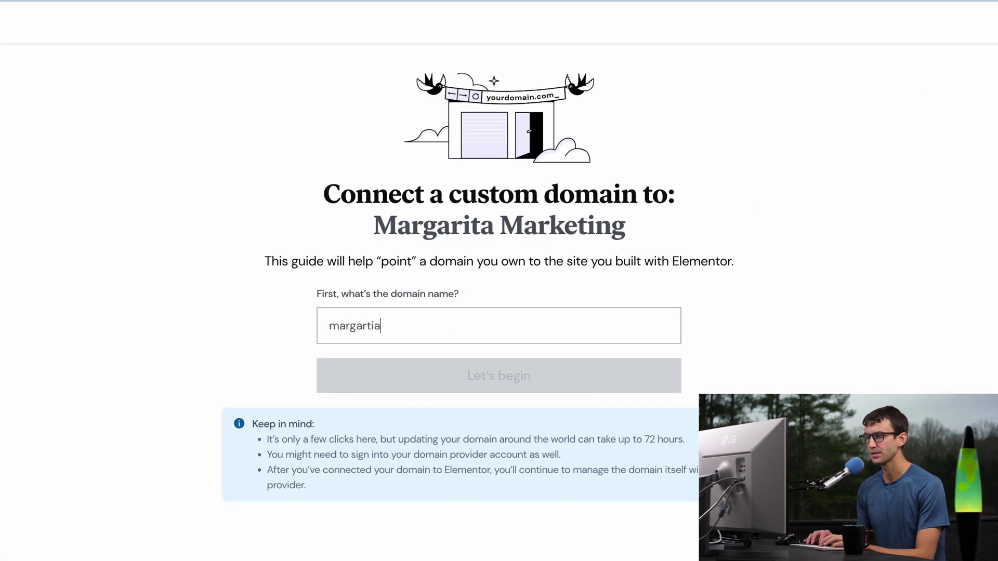
type("margartiamarketing.com")
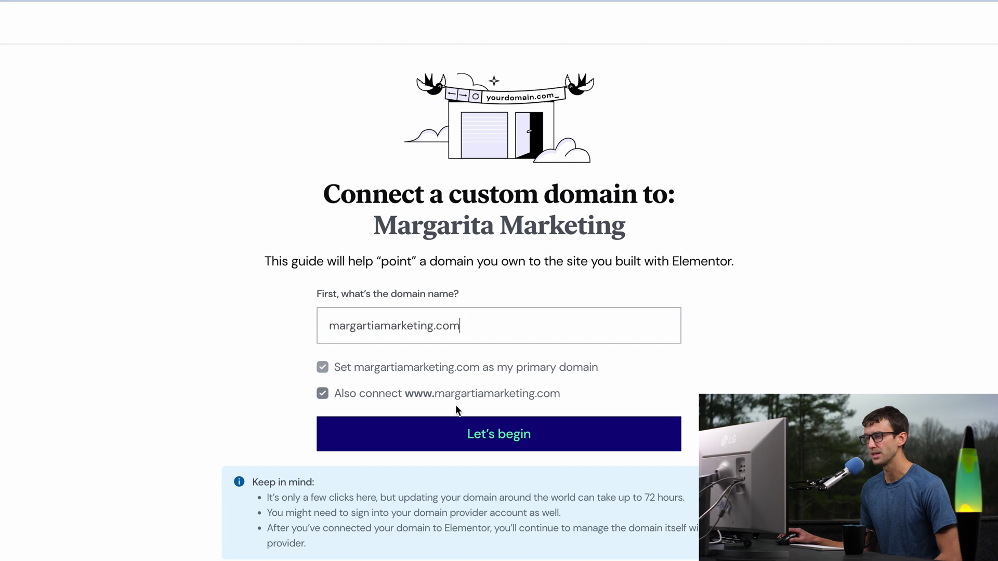
left_click(451, 434)
scroll(670, 351, "down", 1)
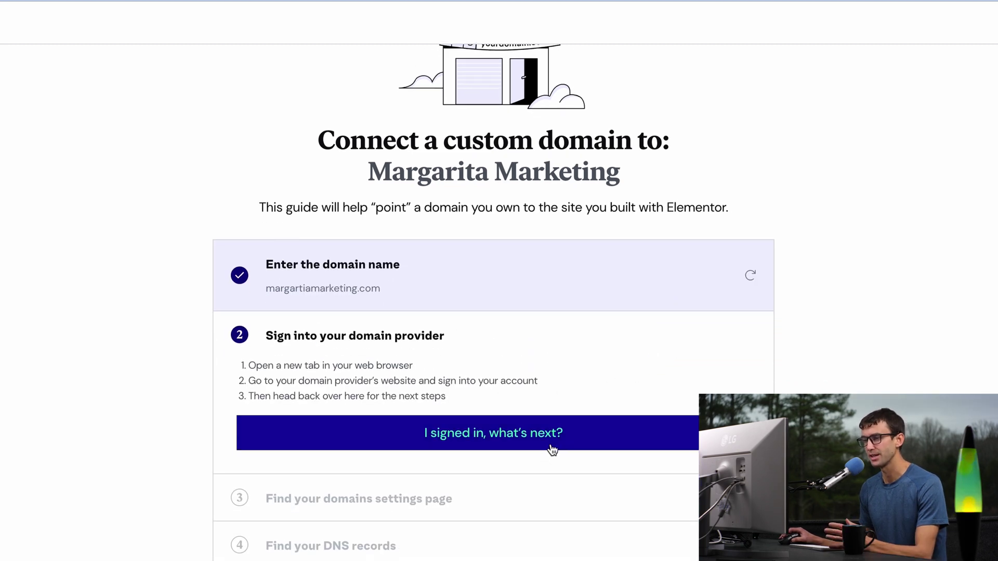
Step: Advance the domain connection guide past the provider sign-in, domain settings and DNS record stages to the A and CNAME record values
left_click(552, 449)
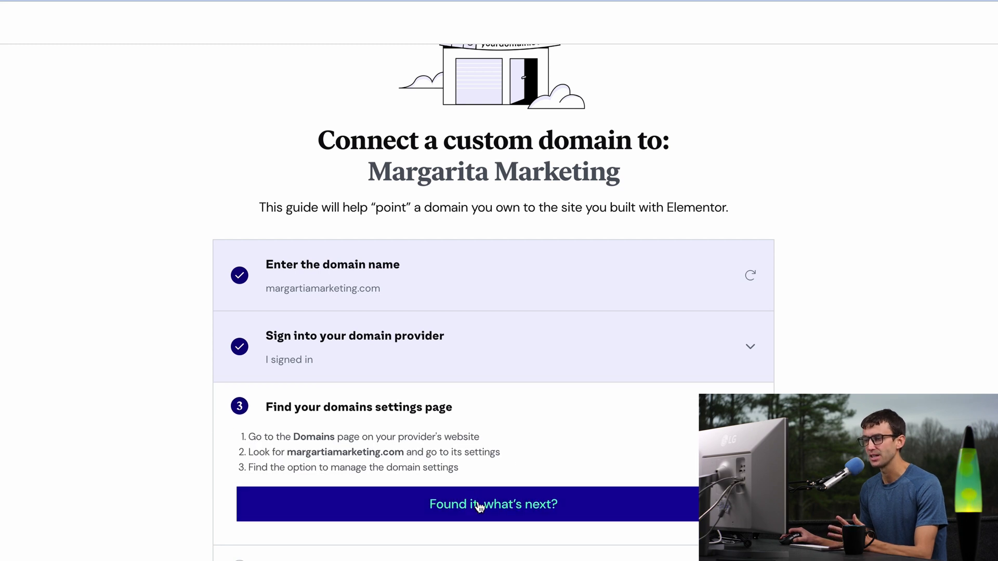
left_click(479, 507)
left_click(473, 518)
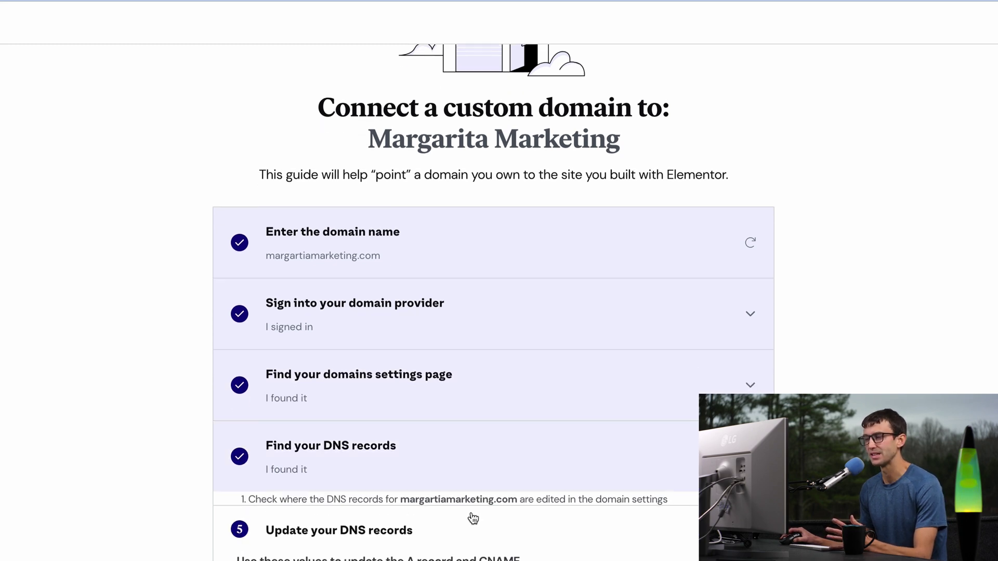
scroll(471, 503, "down", 4)
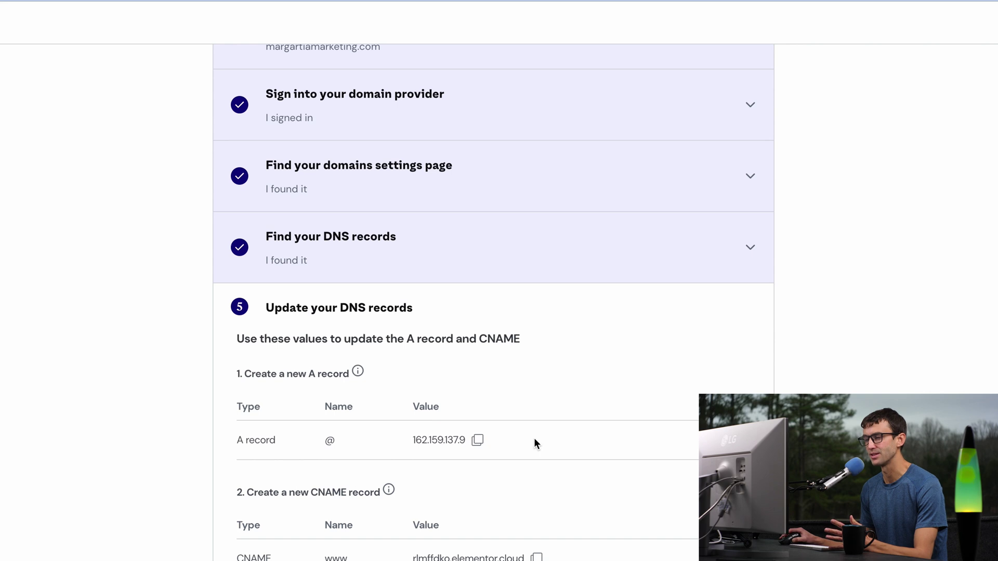
scroll(505, 522, "down", 1)
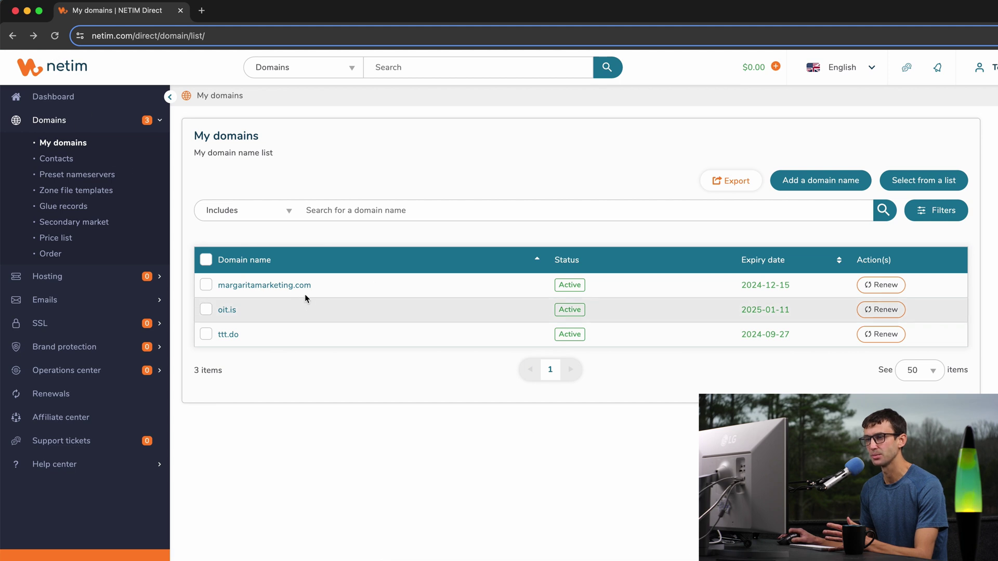
Step: Open the DNS zone file of margaritamarketing.com at the Netim domain registrar
left_click(285, 290)
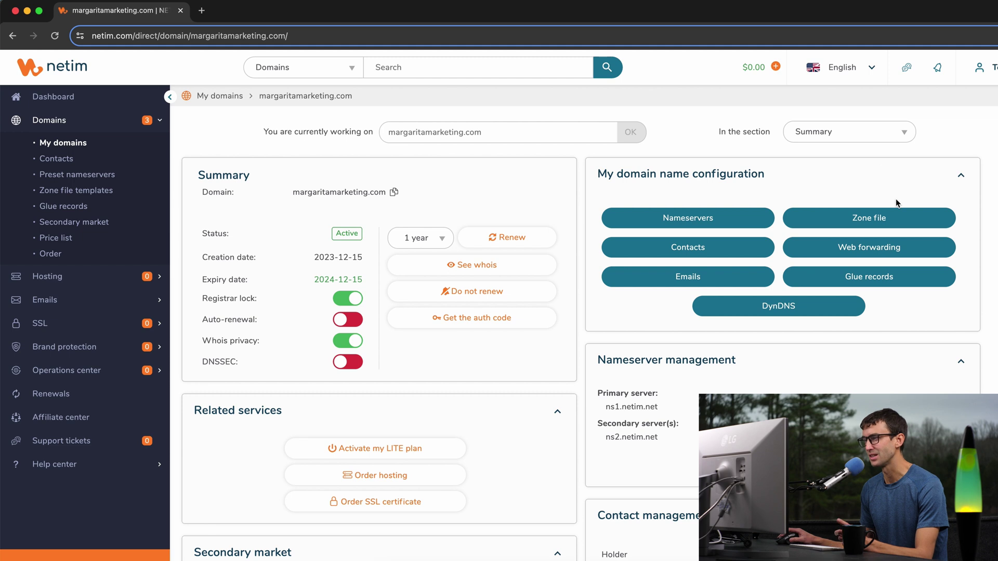
left_click(855, 221)
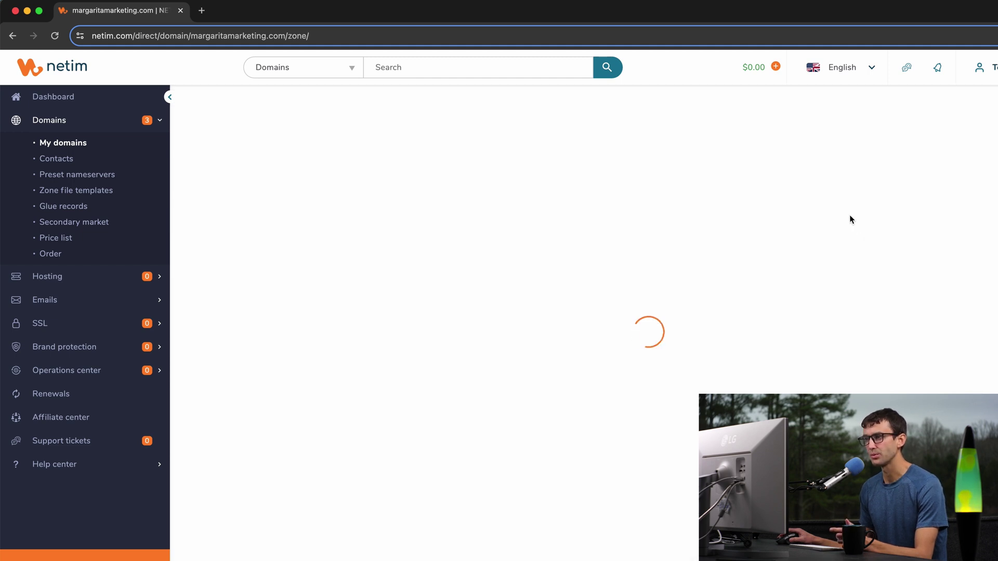
scroll(844, 228, "down", 1)
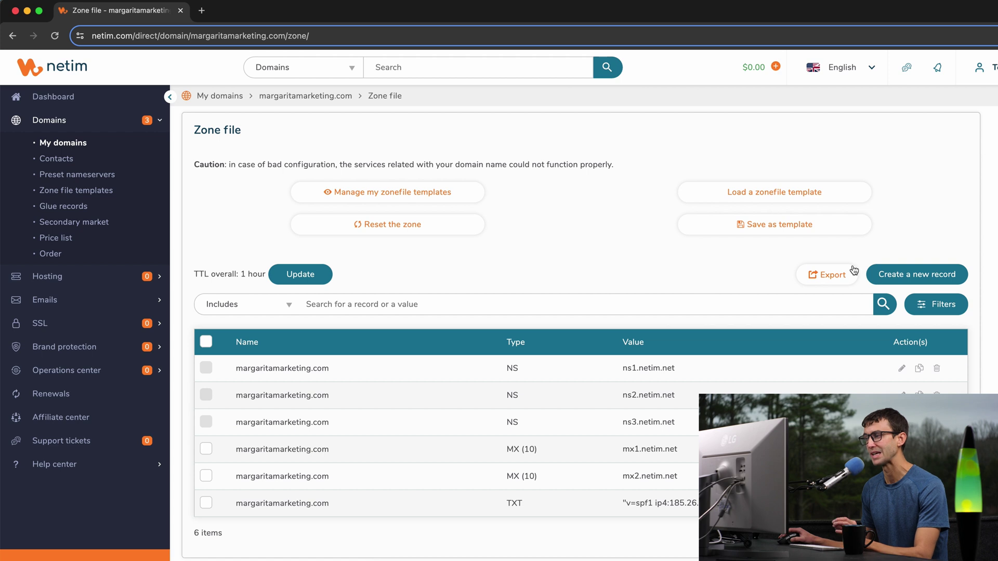
Step: Create an A record for margaritamarketing.com with an empty name and the target 162.159.137.9
left_click(917, 276)
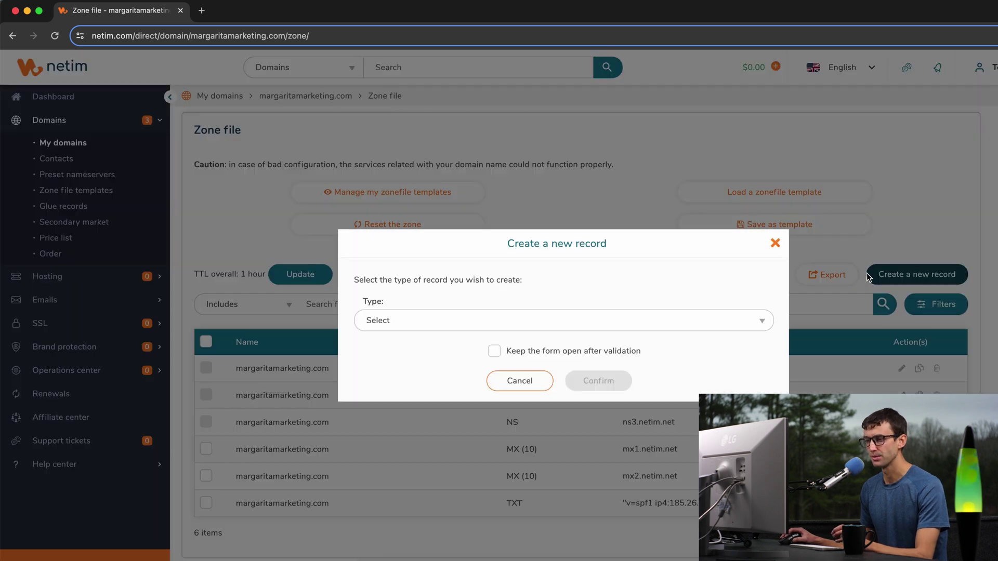
left_click(507, 319)
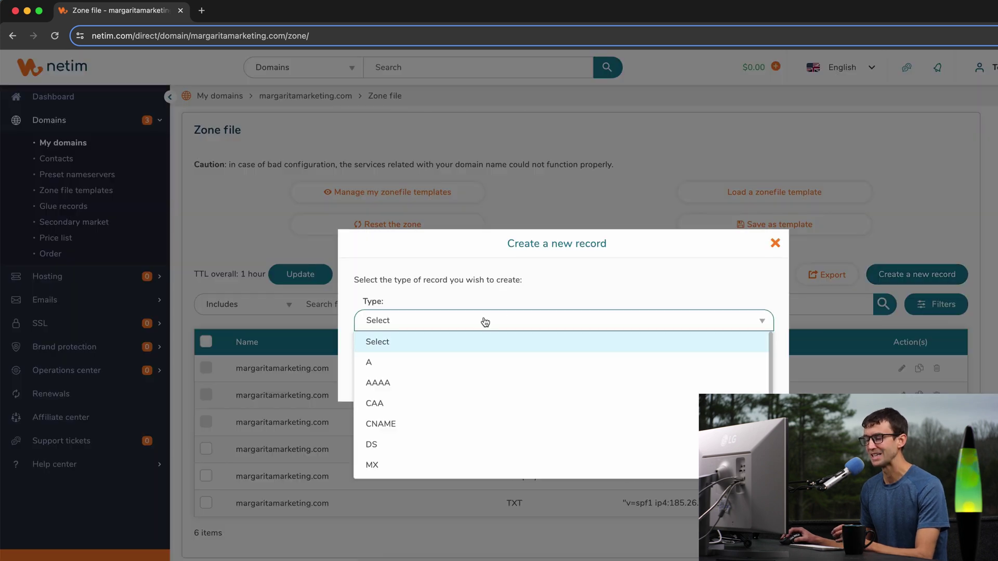
left_click(425, 367)
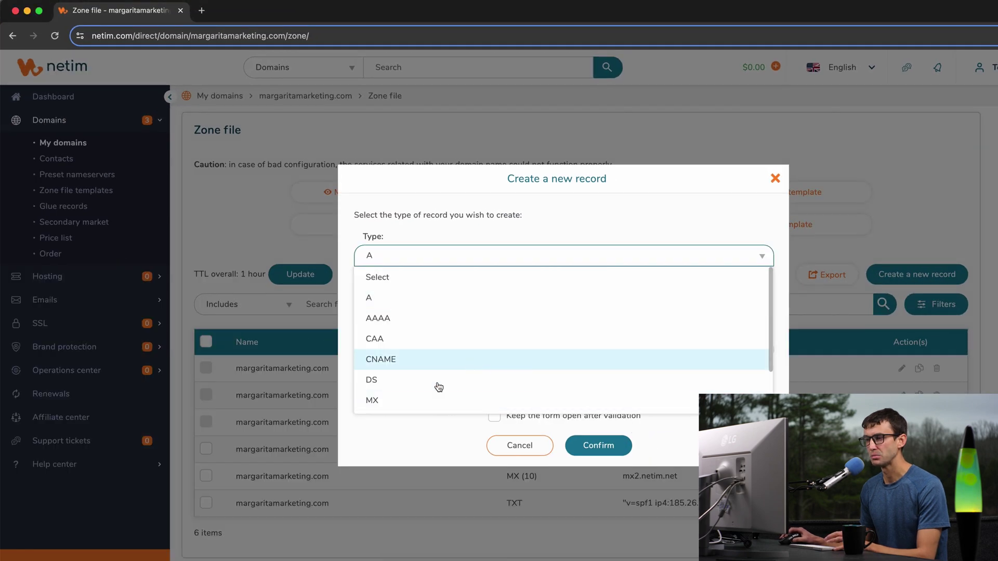
left_click(393, 433)
left_click(434, 357)
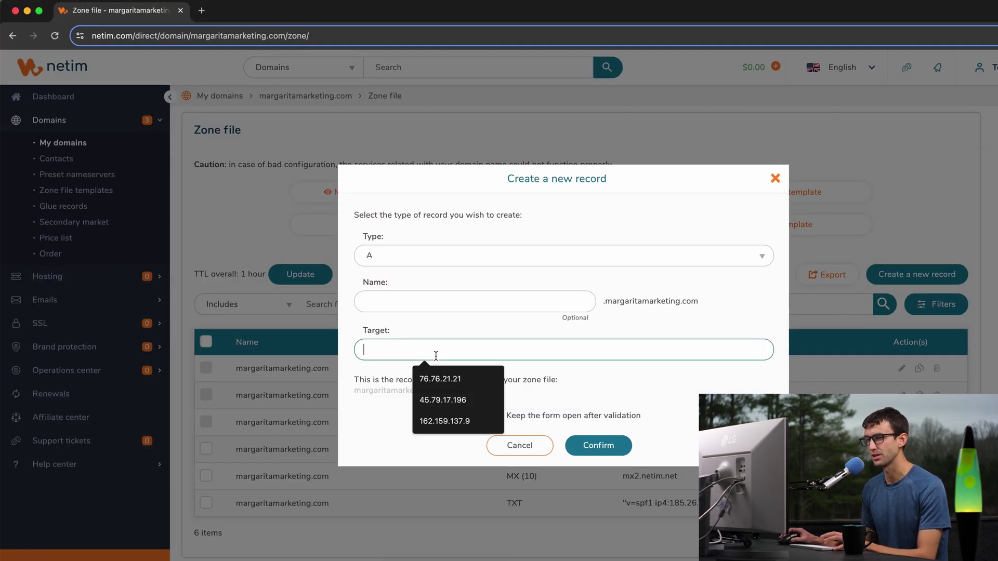
left_click(584, 455)
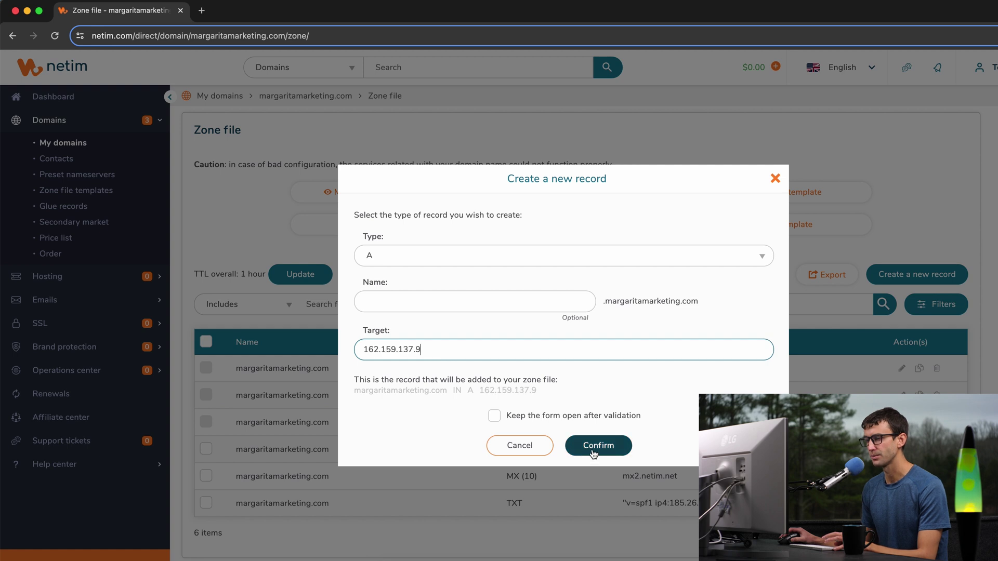
left_click(593, 453)
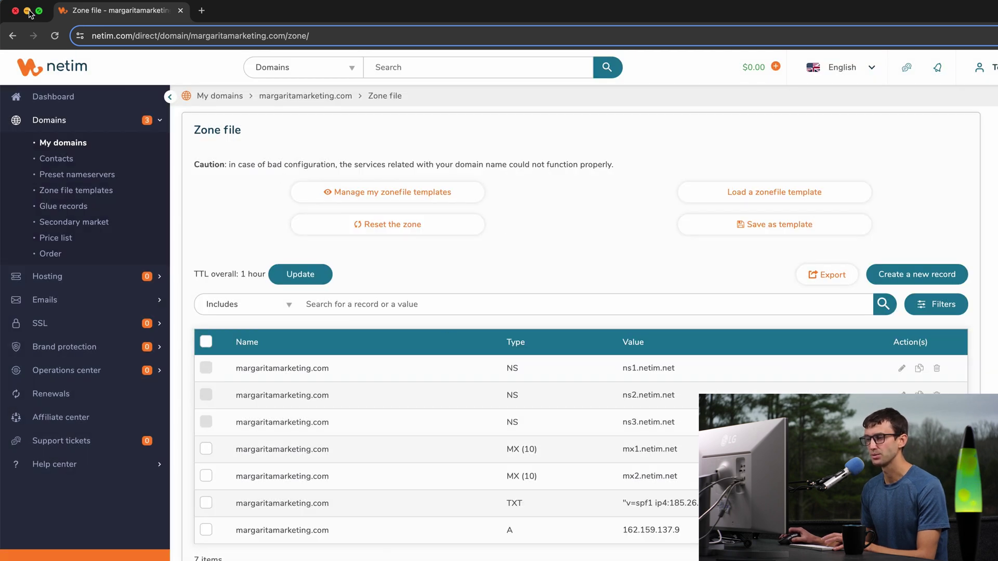
Step: Copy the CNAME value from the Elementor domain guide and enter rlmffdko.elementor.cloud as the target of a new CNAME record at Netim
left_click(28, 11)
scroll(438, 483, "down", 2)
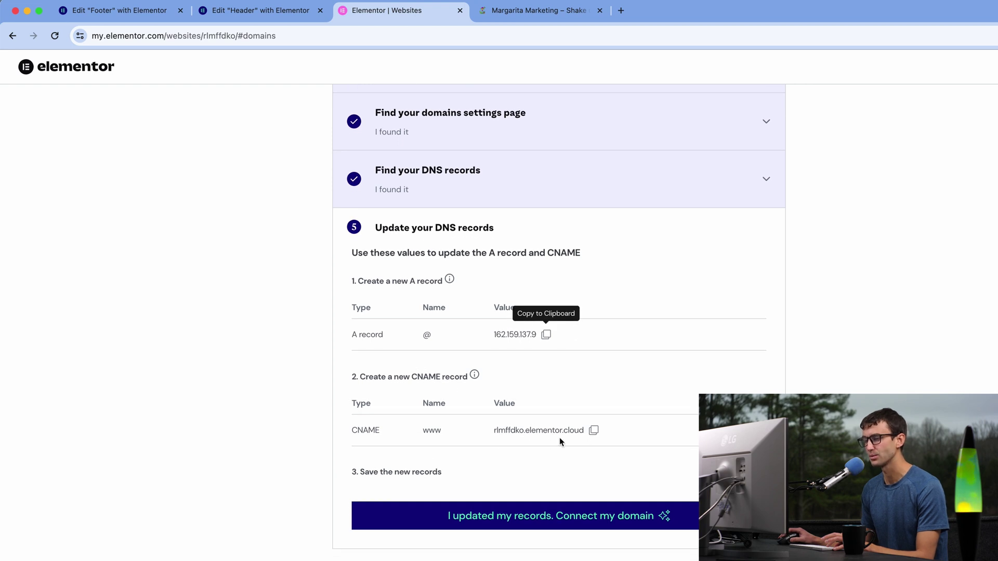
left_click(594, 430)
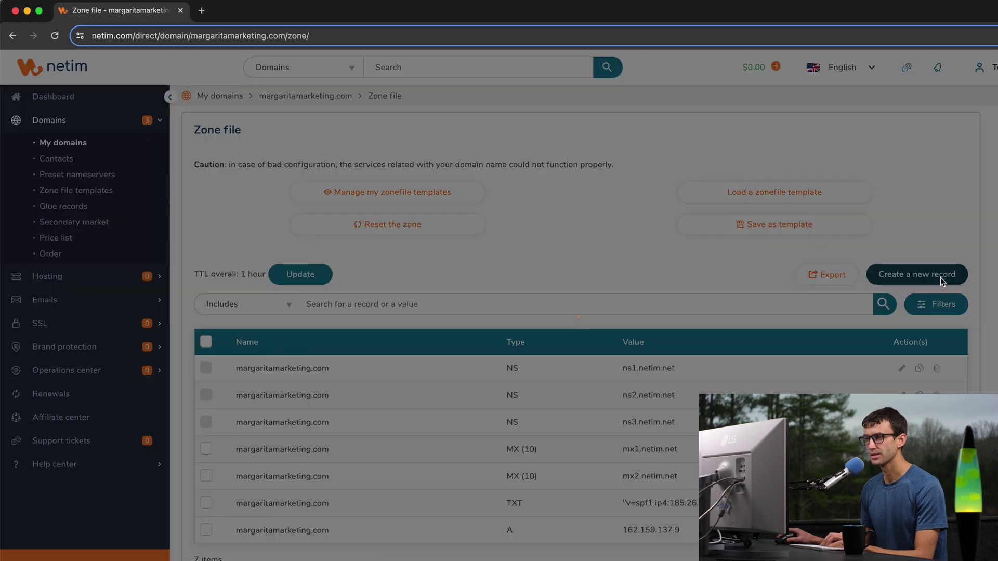
left_click(942, 281)
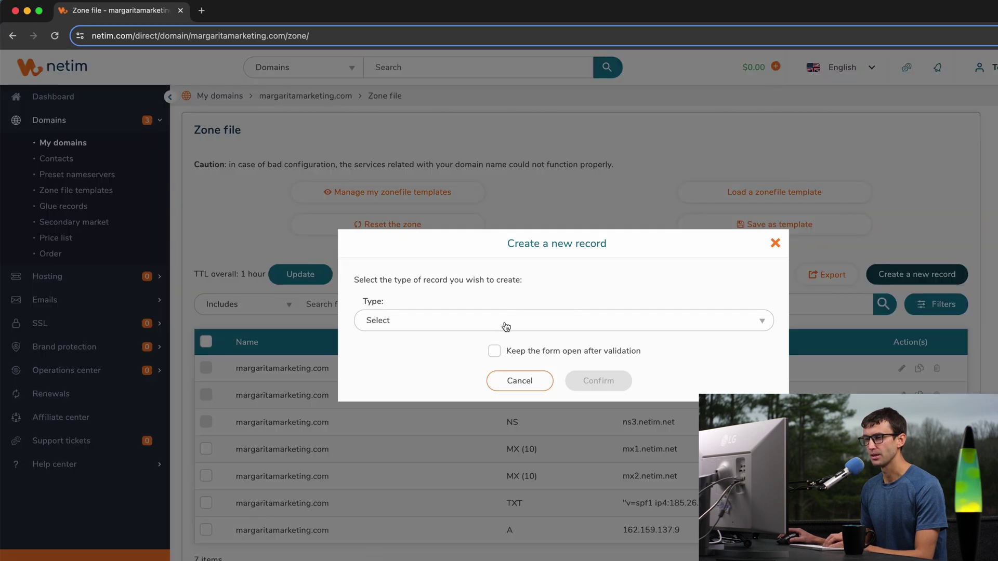
left_click(503, 321)
left_click(428, 424)
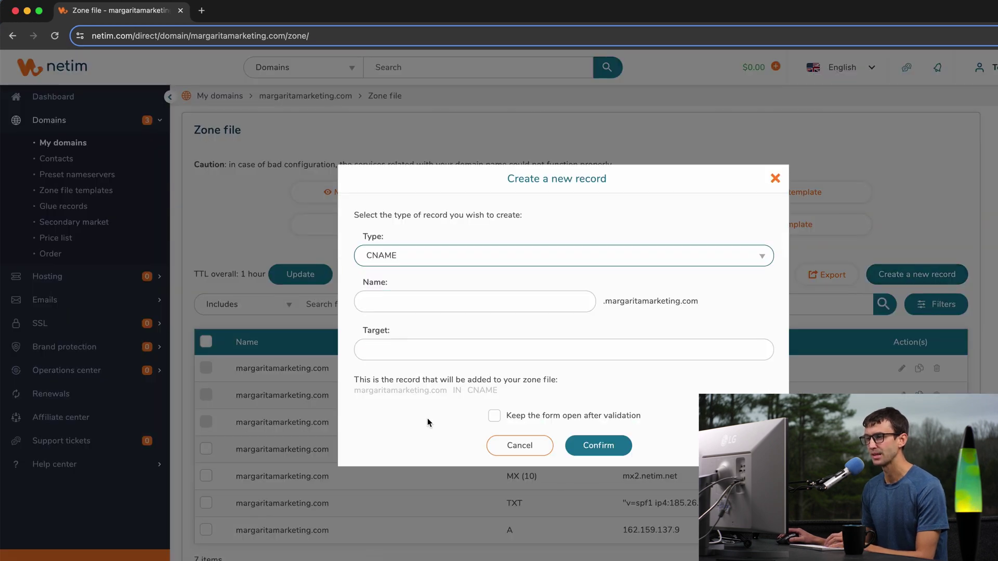
left_click(432, 356)
key("super+v")
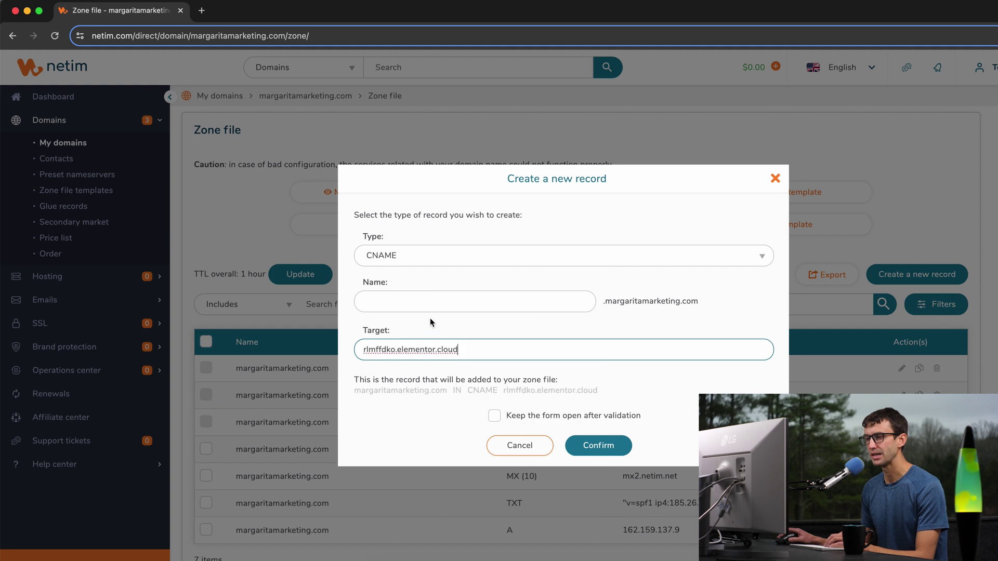
Step: Look up the CNAME record's name in the Elementor guide, name the new record www and save it
left_click(434, 296)
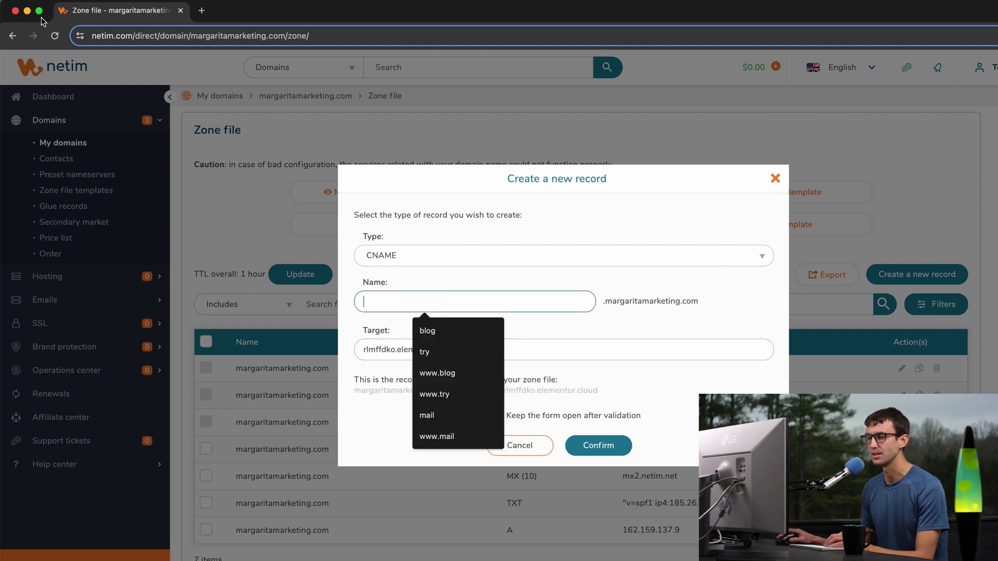
left_click(27, 11)
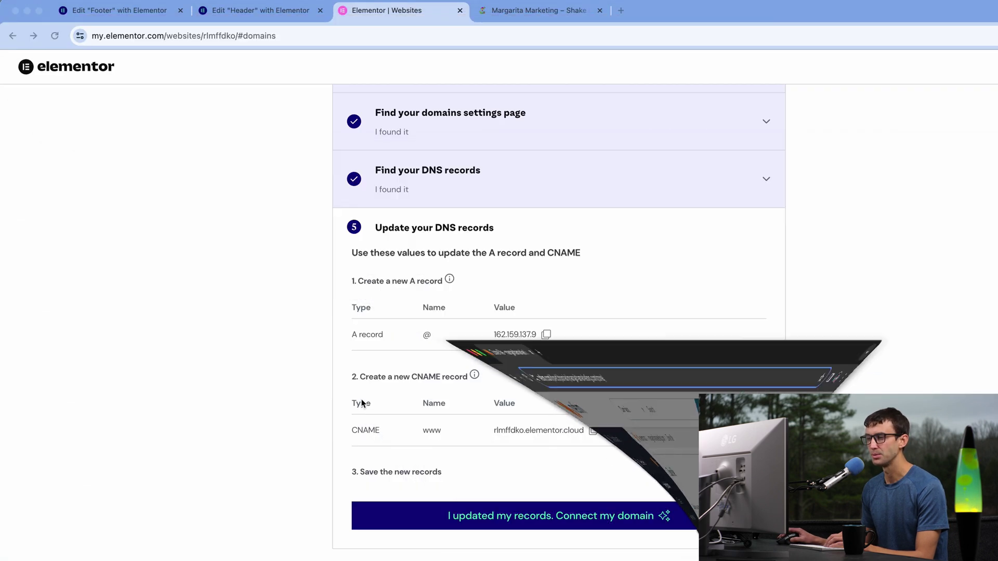
double_click(431, 431)
left_click(658, 554)
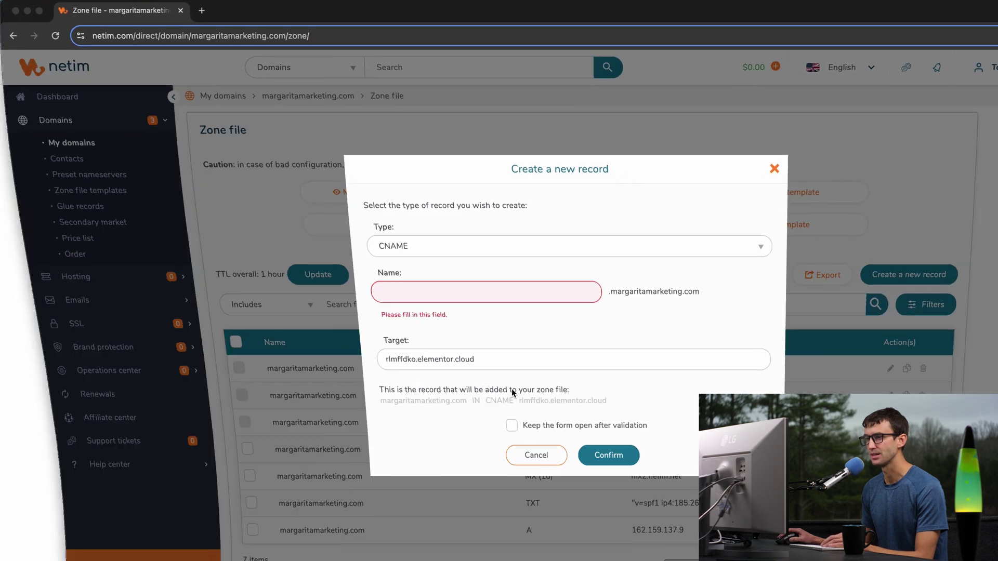
type("www")
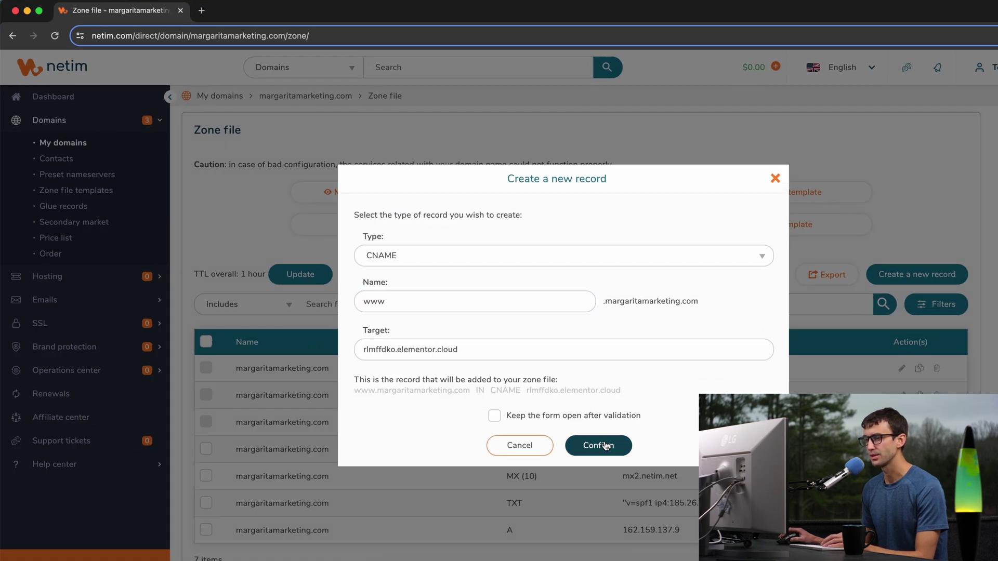
left_click(606, 445)
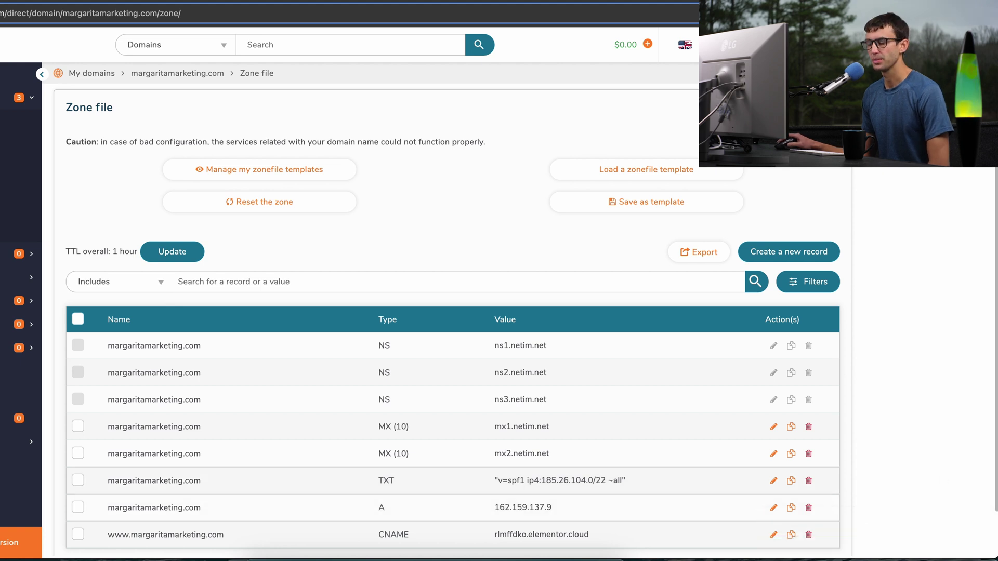
Step: Confirm the updated records in the Elementor guide to connect the domain, and check margaritamarketing.com in a guest browser window
key("super+m")
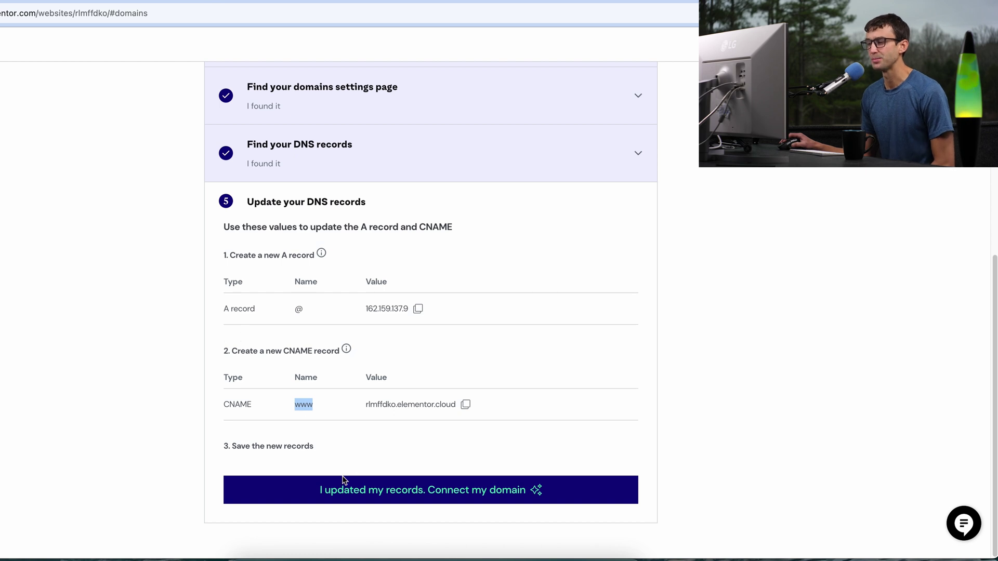
left_click(408, 494)
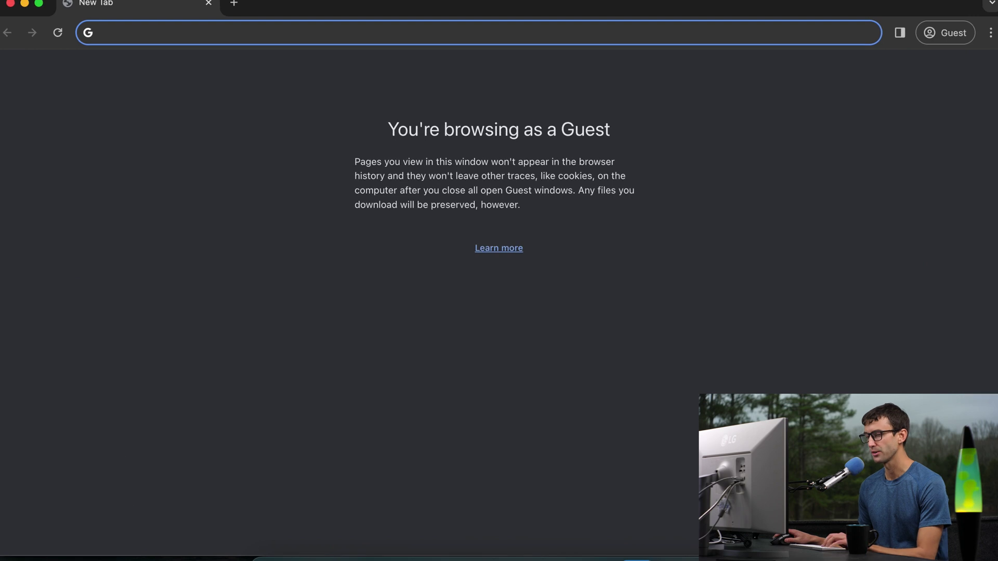
type("margaritamarketing.com")
key("Return")
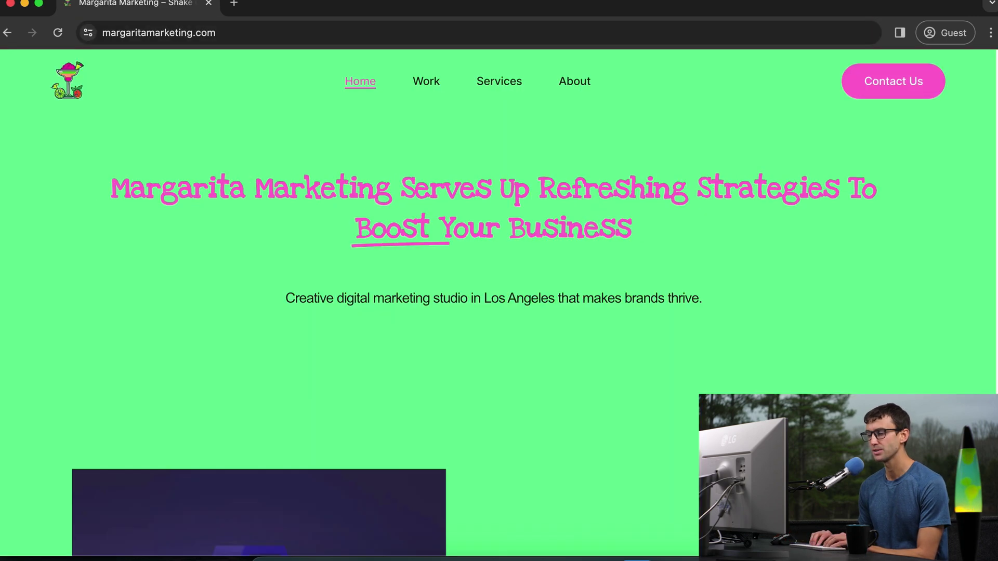
scroll(879, 522, "down", 10)
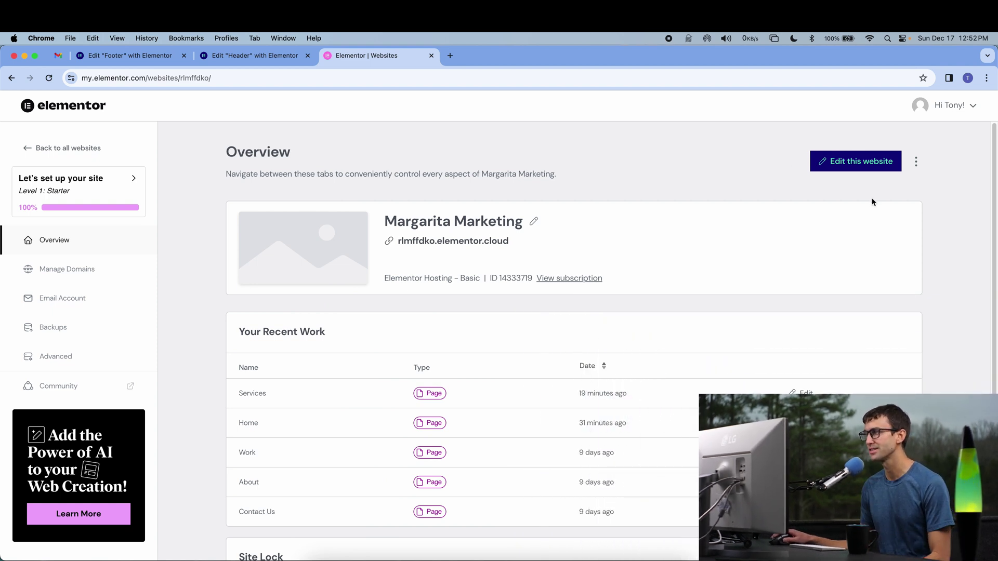
Step: Open the WordPress admin dashboard of the Margarita Marketing website from its Elementor overview page
left_click(915, 165)
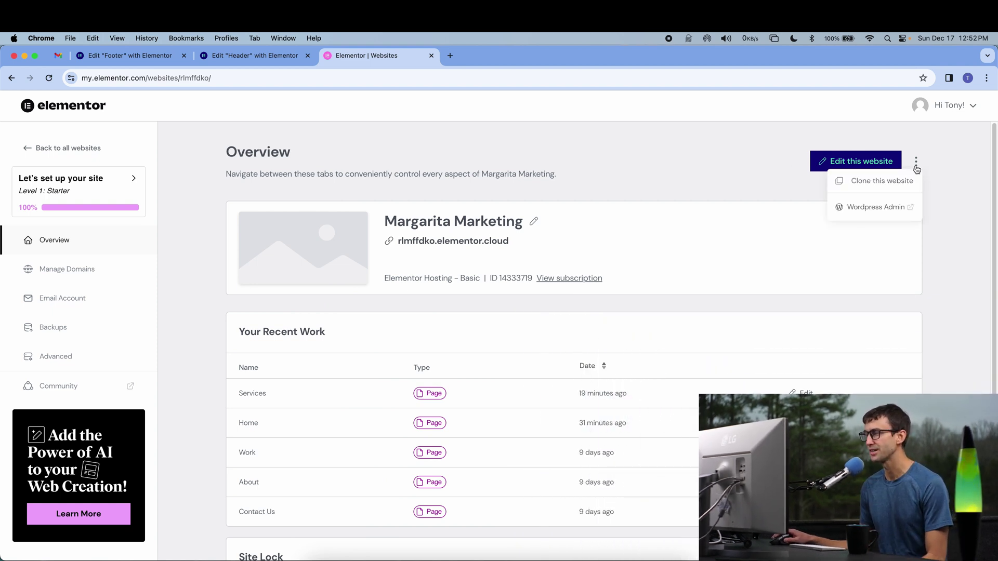
left_click(866, 206)
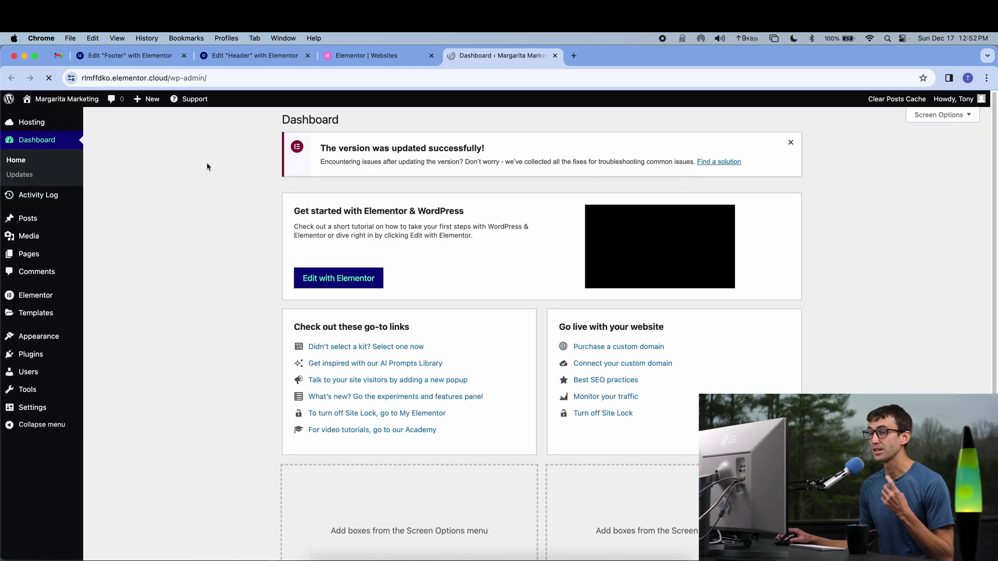
mouse_move(78, 221)
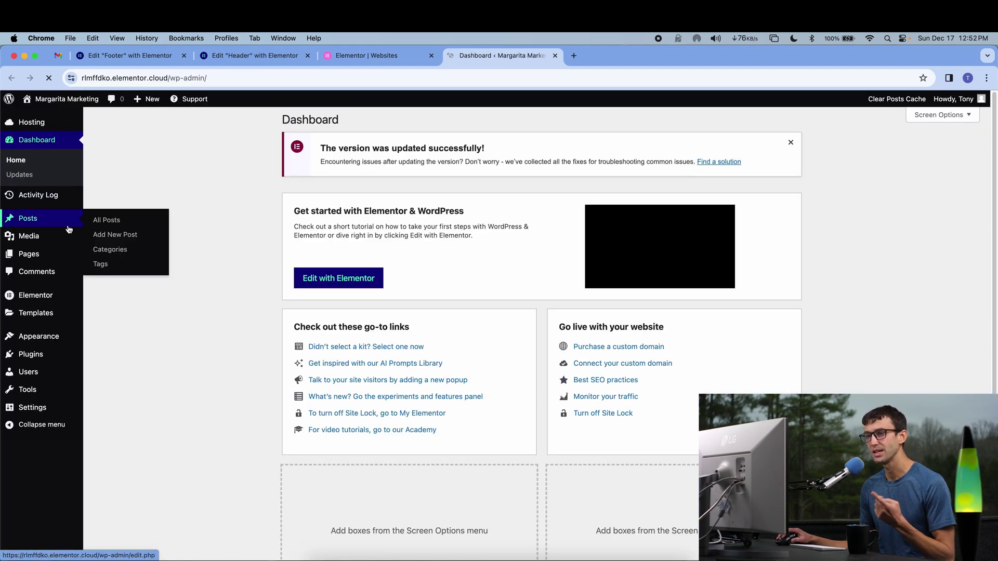
mouse_move(58, 241)
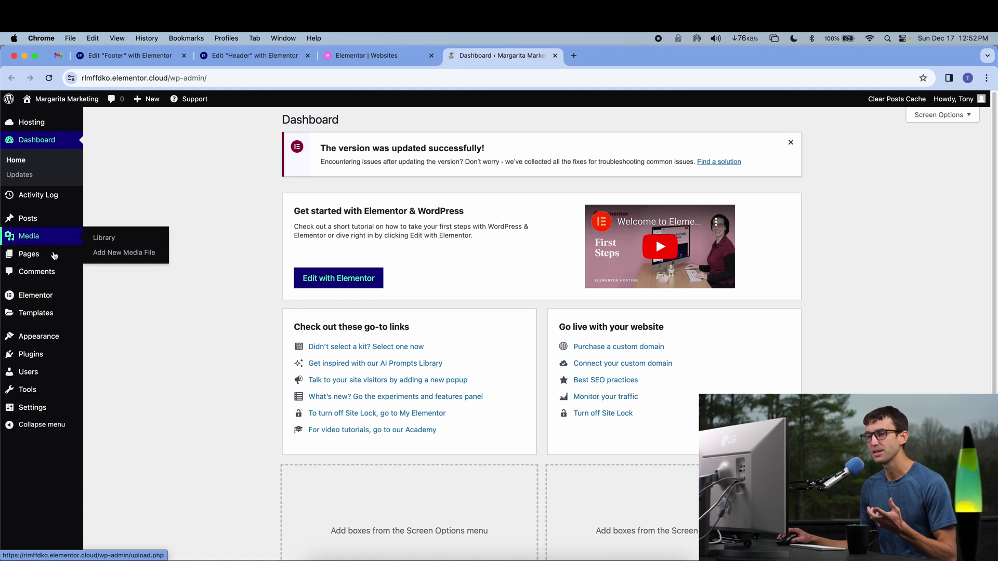